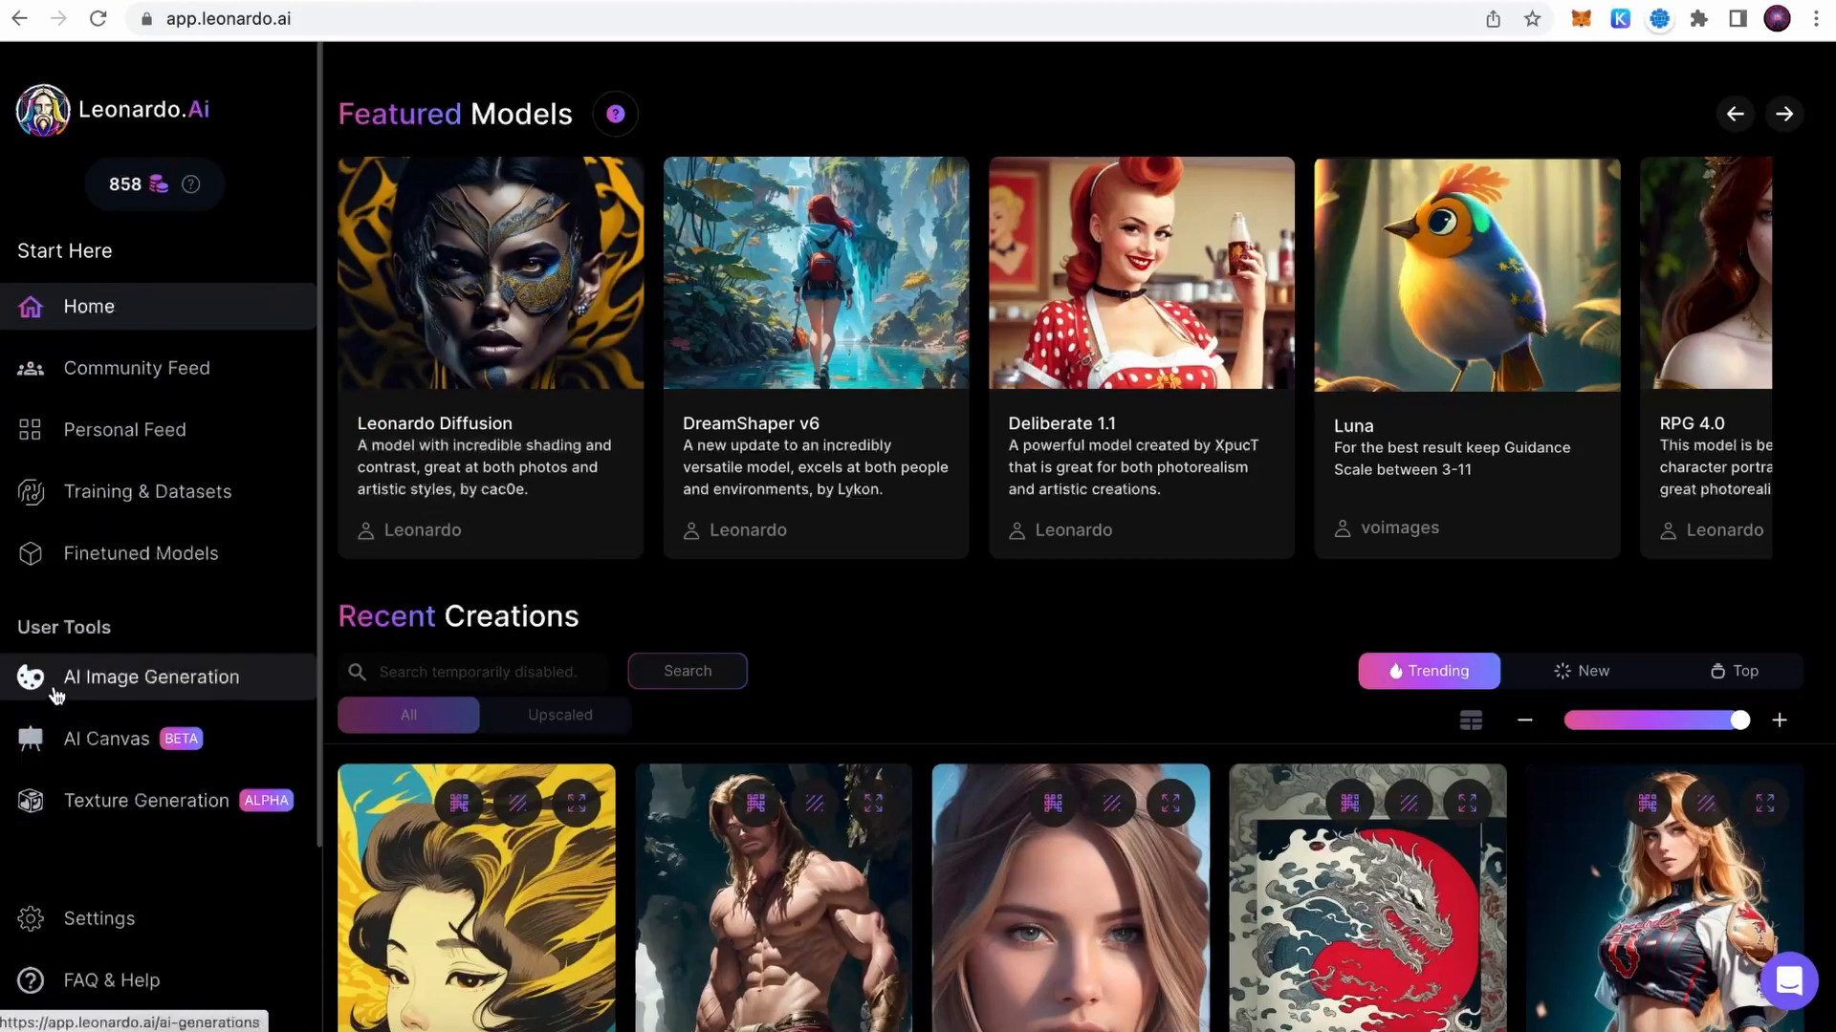
- Open the AI Image Generation tool and bring up the platform models in the custom finetuned model selection
left_click(141, 690)
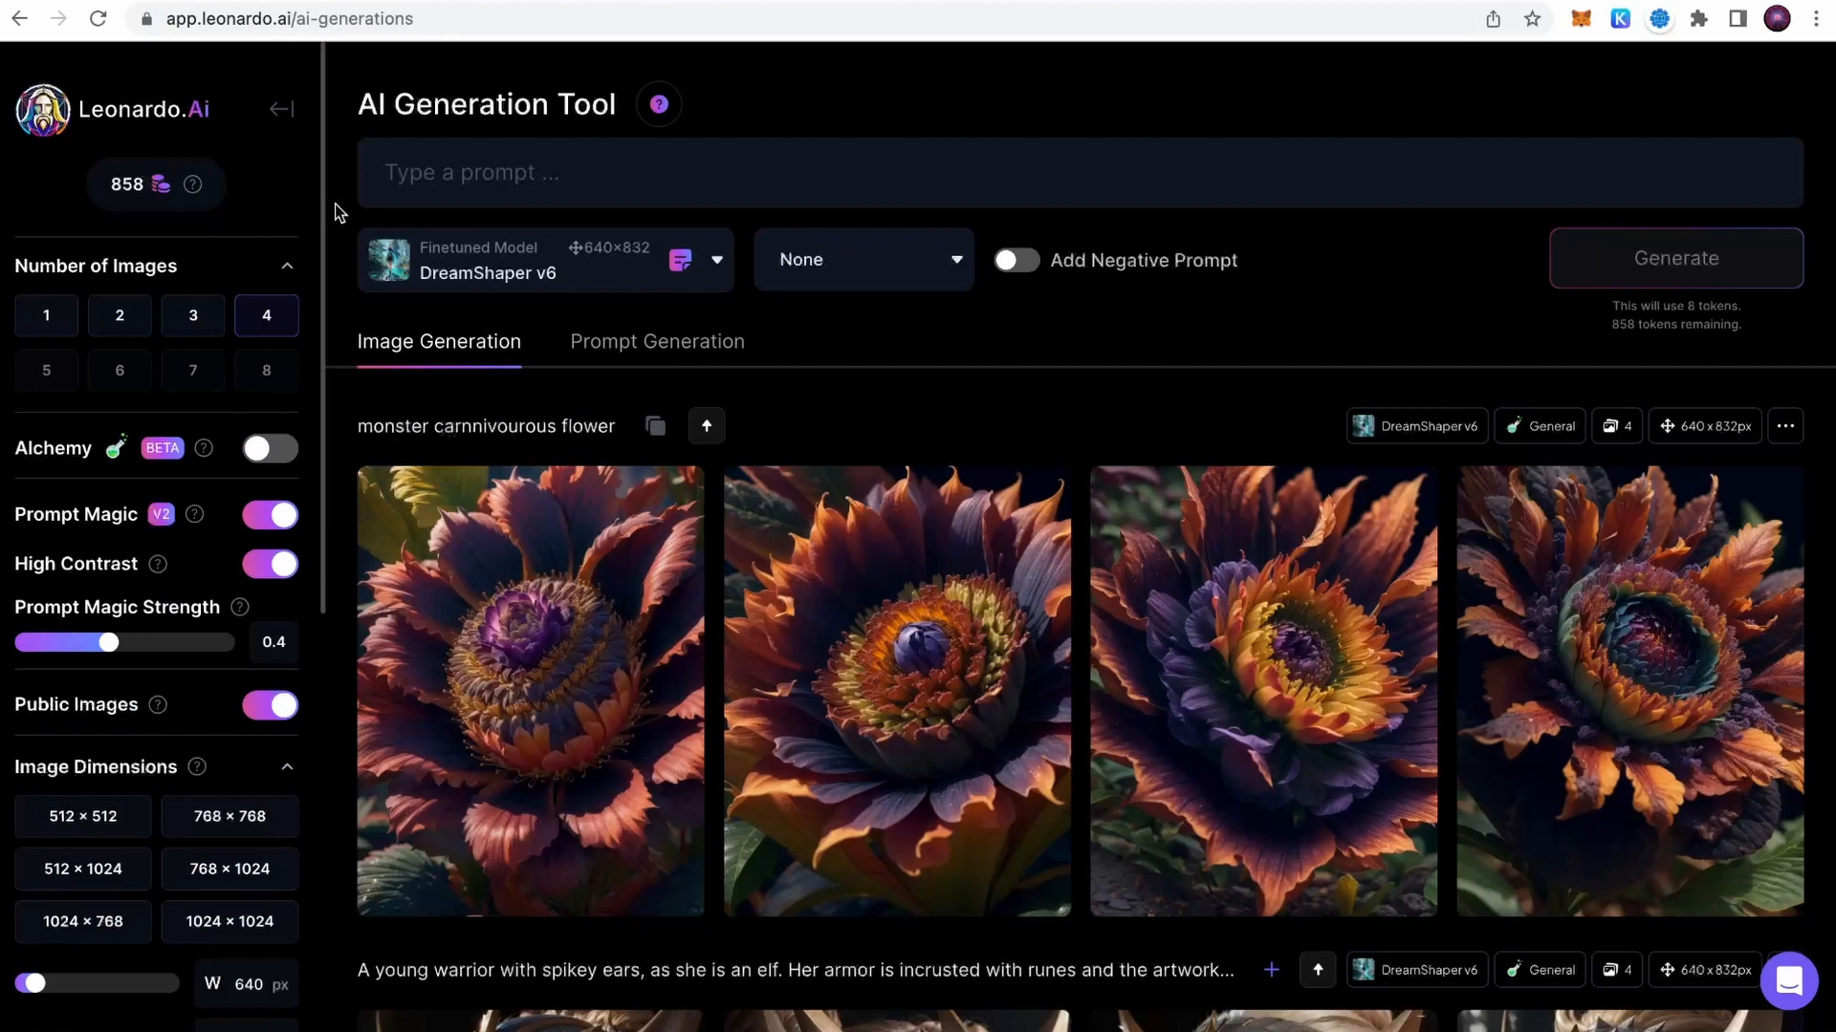
left_click(421, 177)
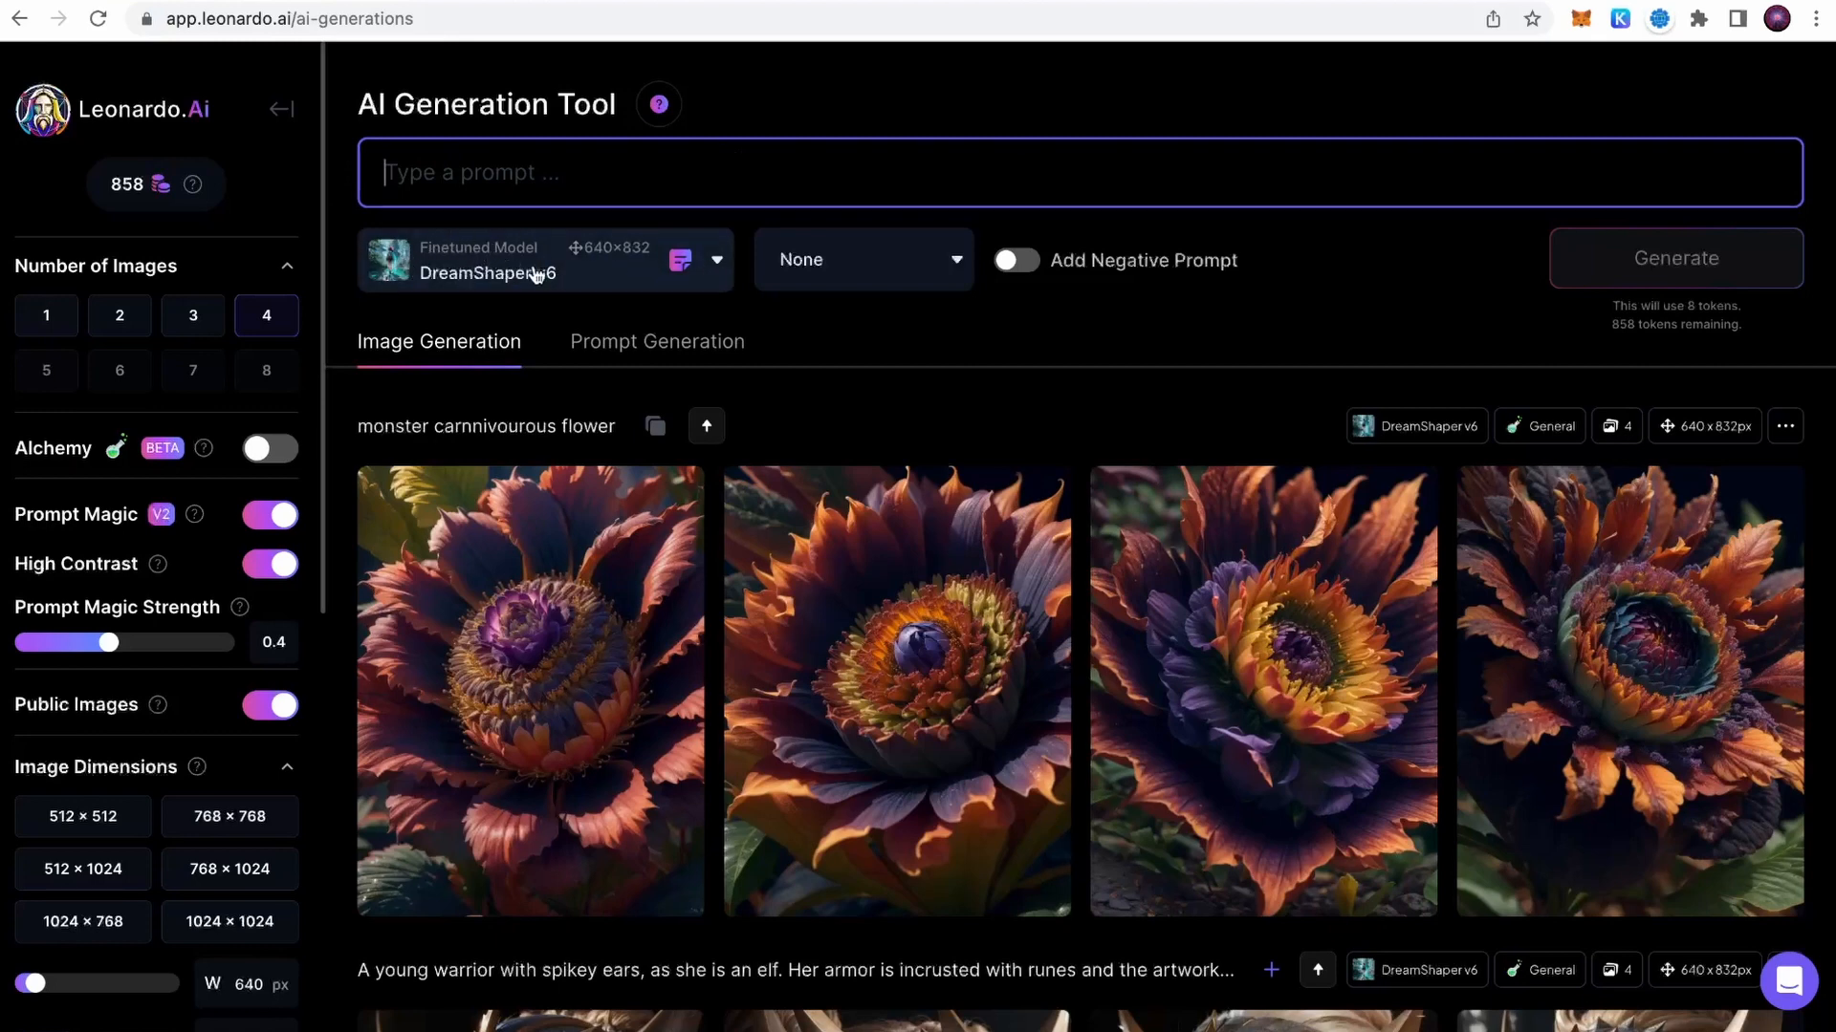
left_click(570, 272)
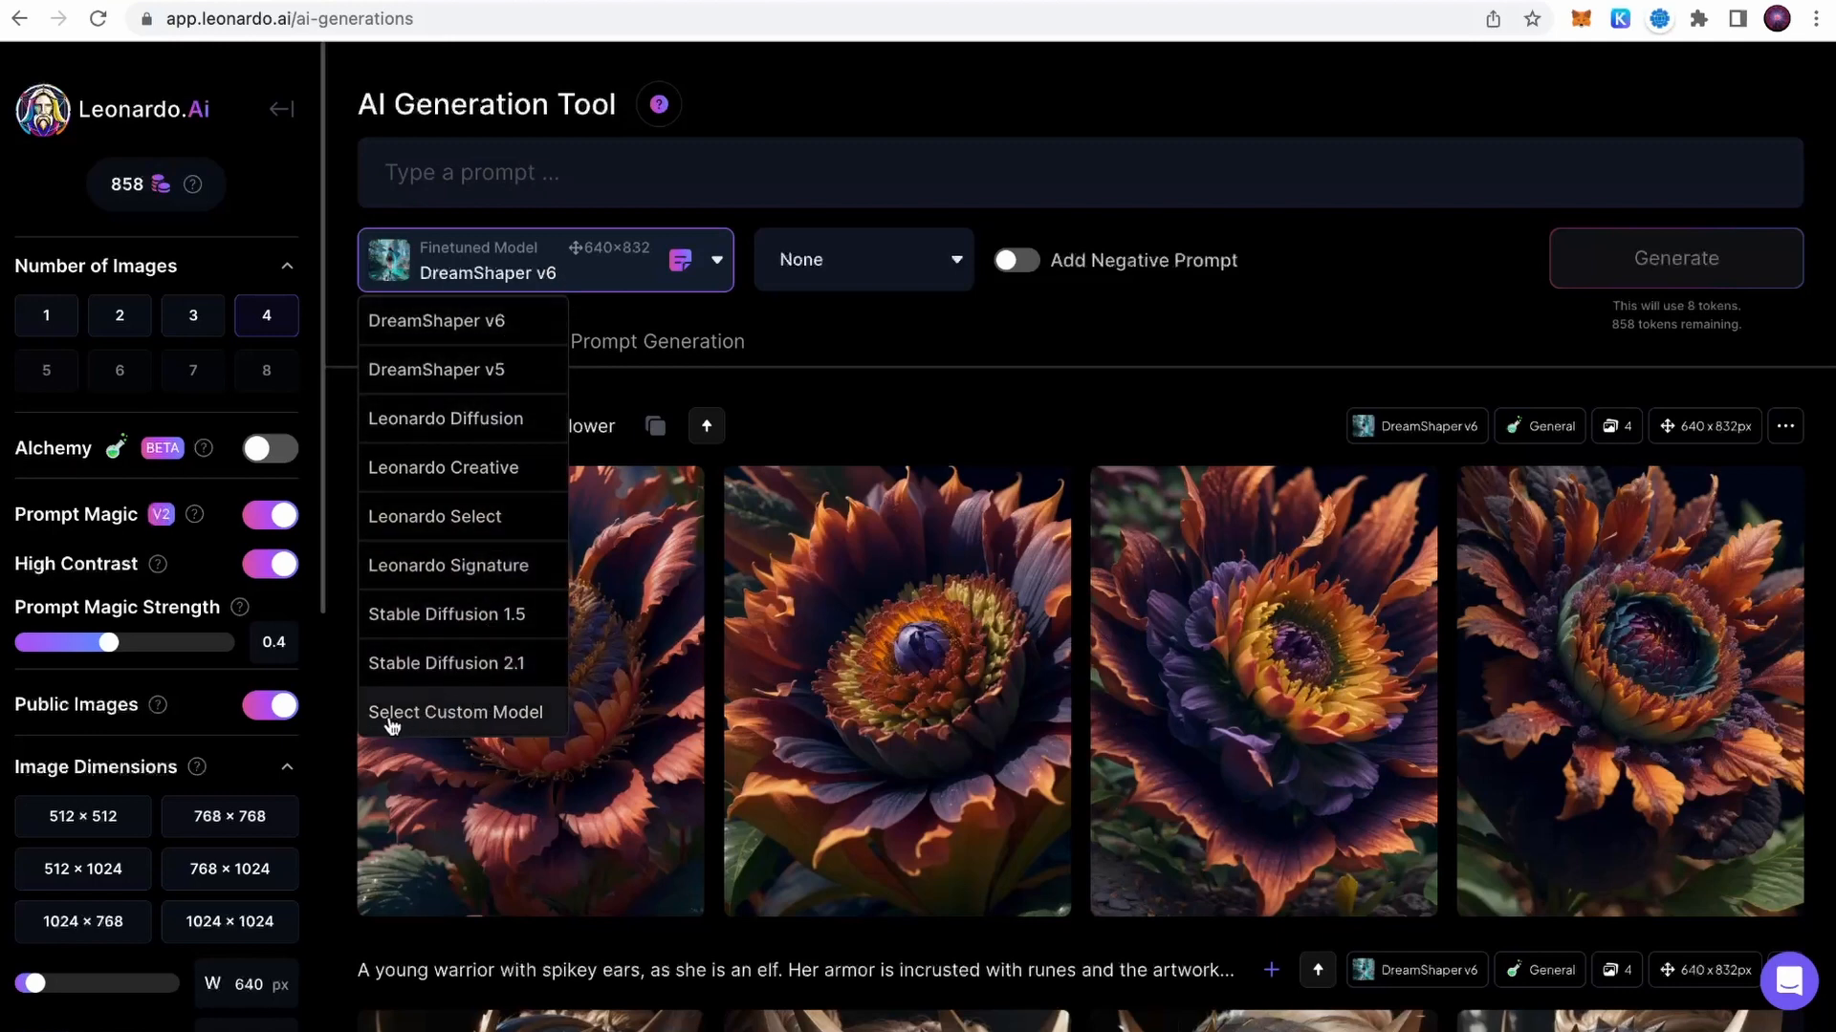
left_click(457, 715)
left_click(479, 258)
left_click(644, 260)
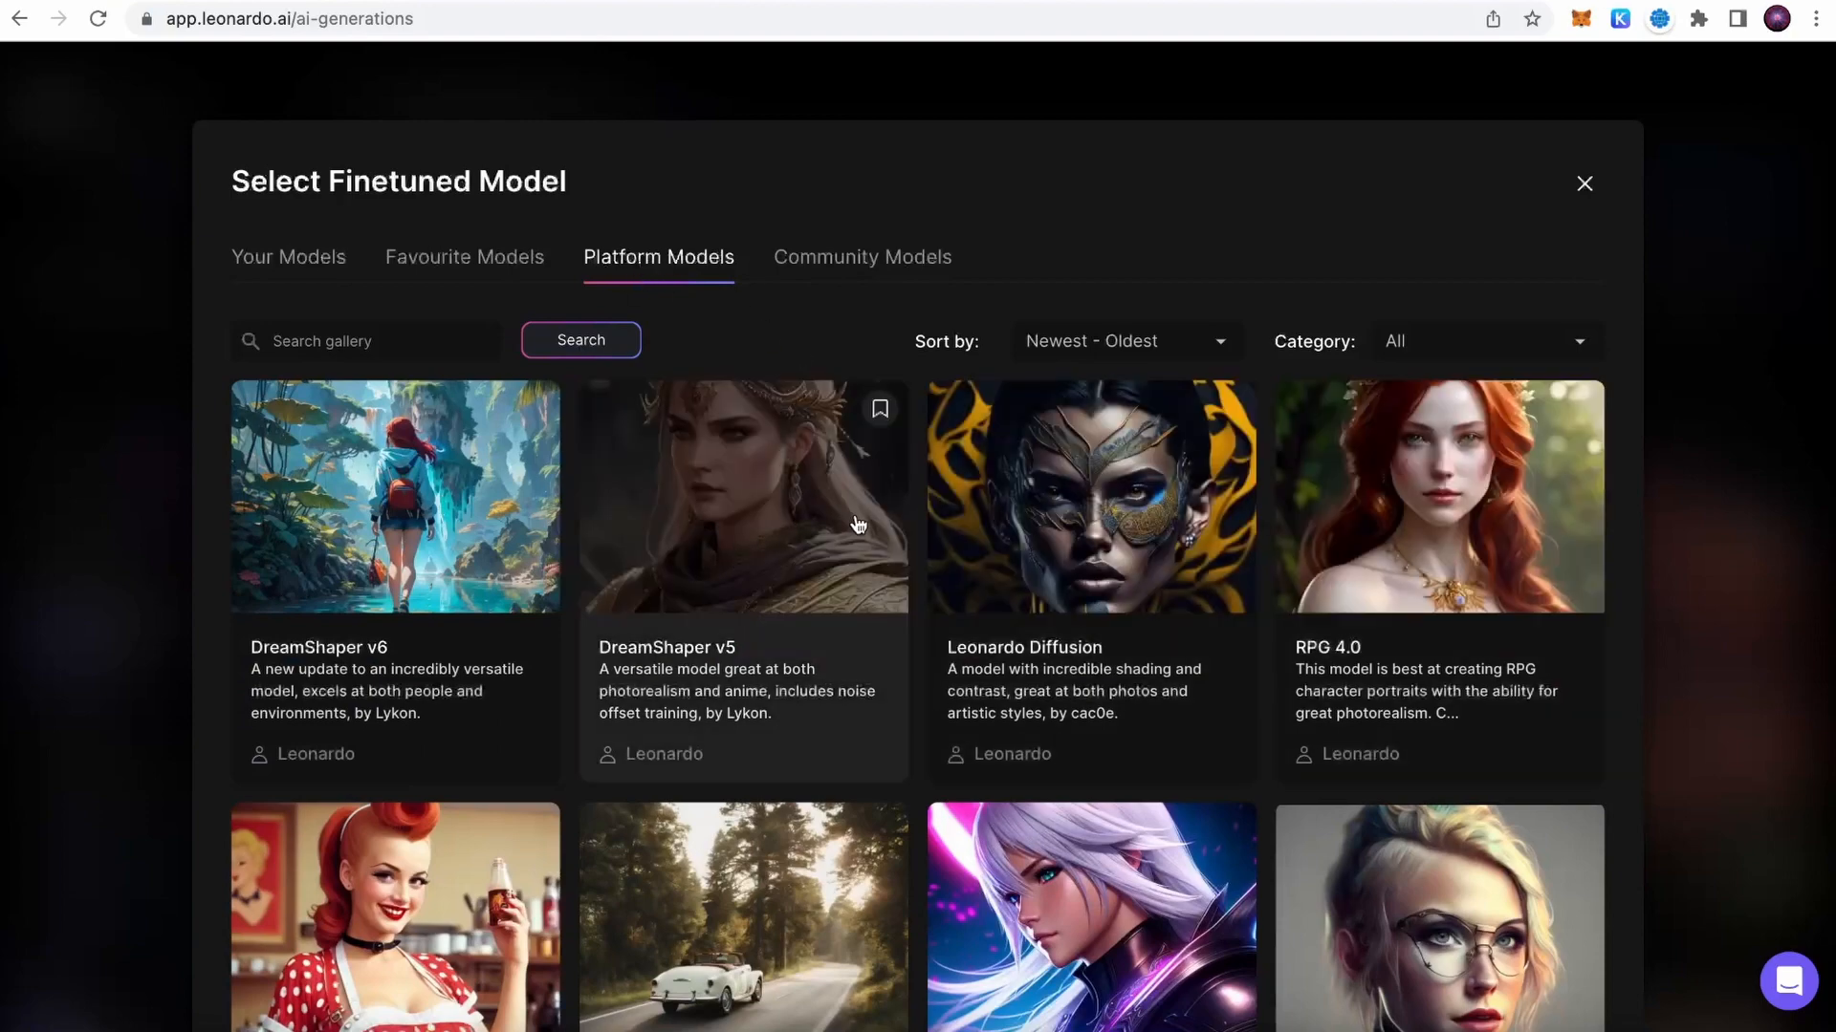
- Look through the gallery of platform models to see which styles and subjects are offered
scroll(860, 525, "down", 4)
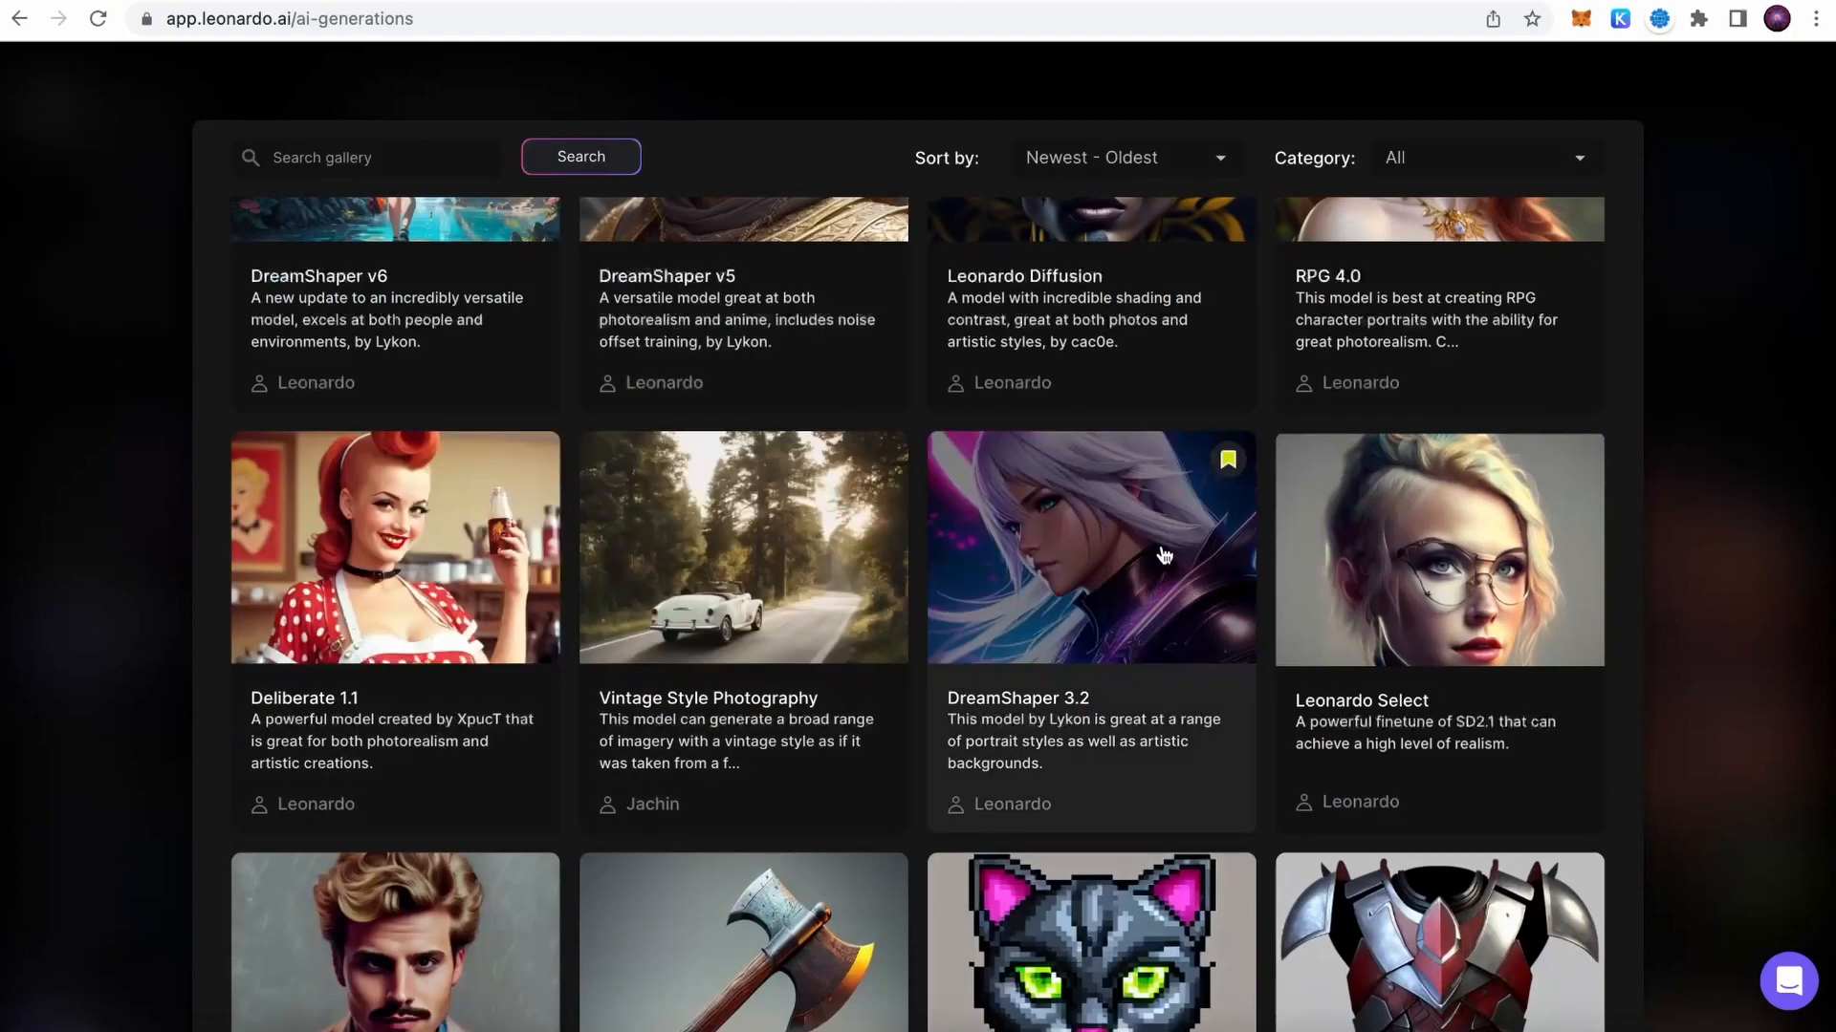
scroll(1051, 631, "down", 4)
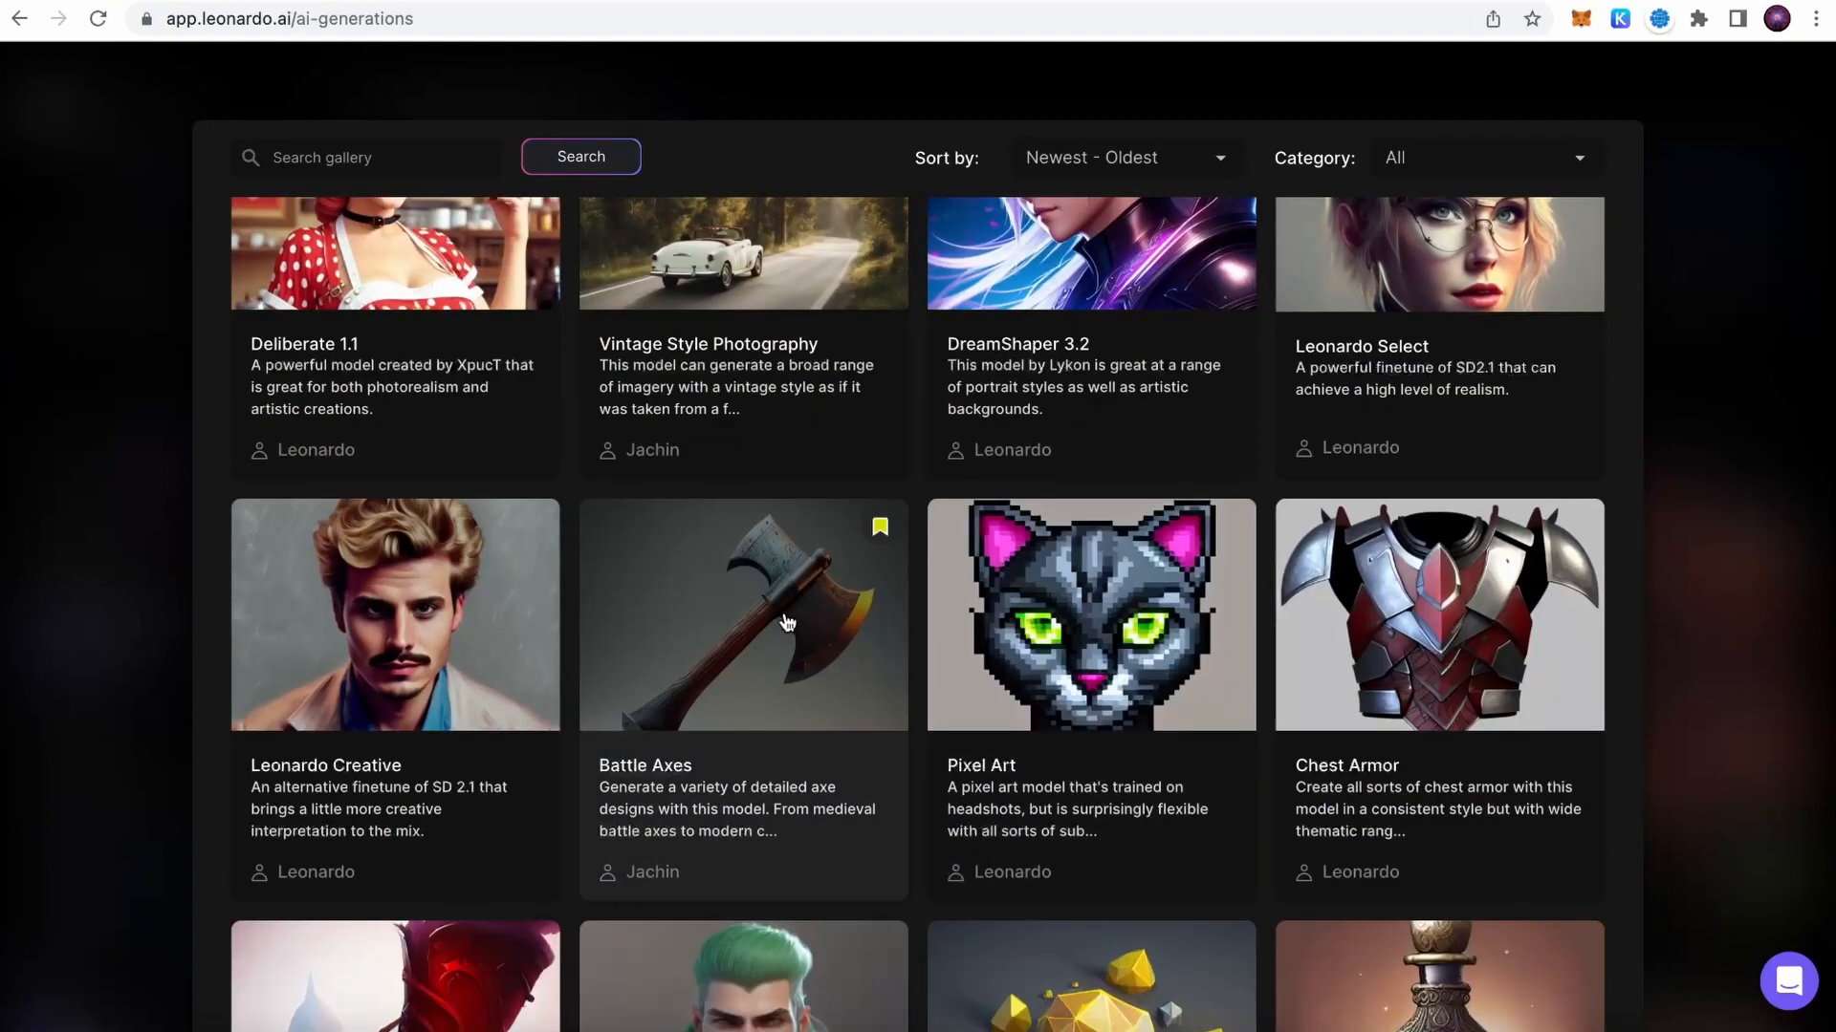
scroll(788, 621, "down", 1)
scroll(1243, 621, "down", 3)
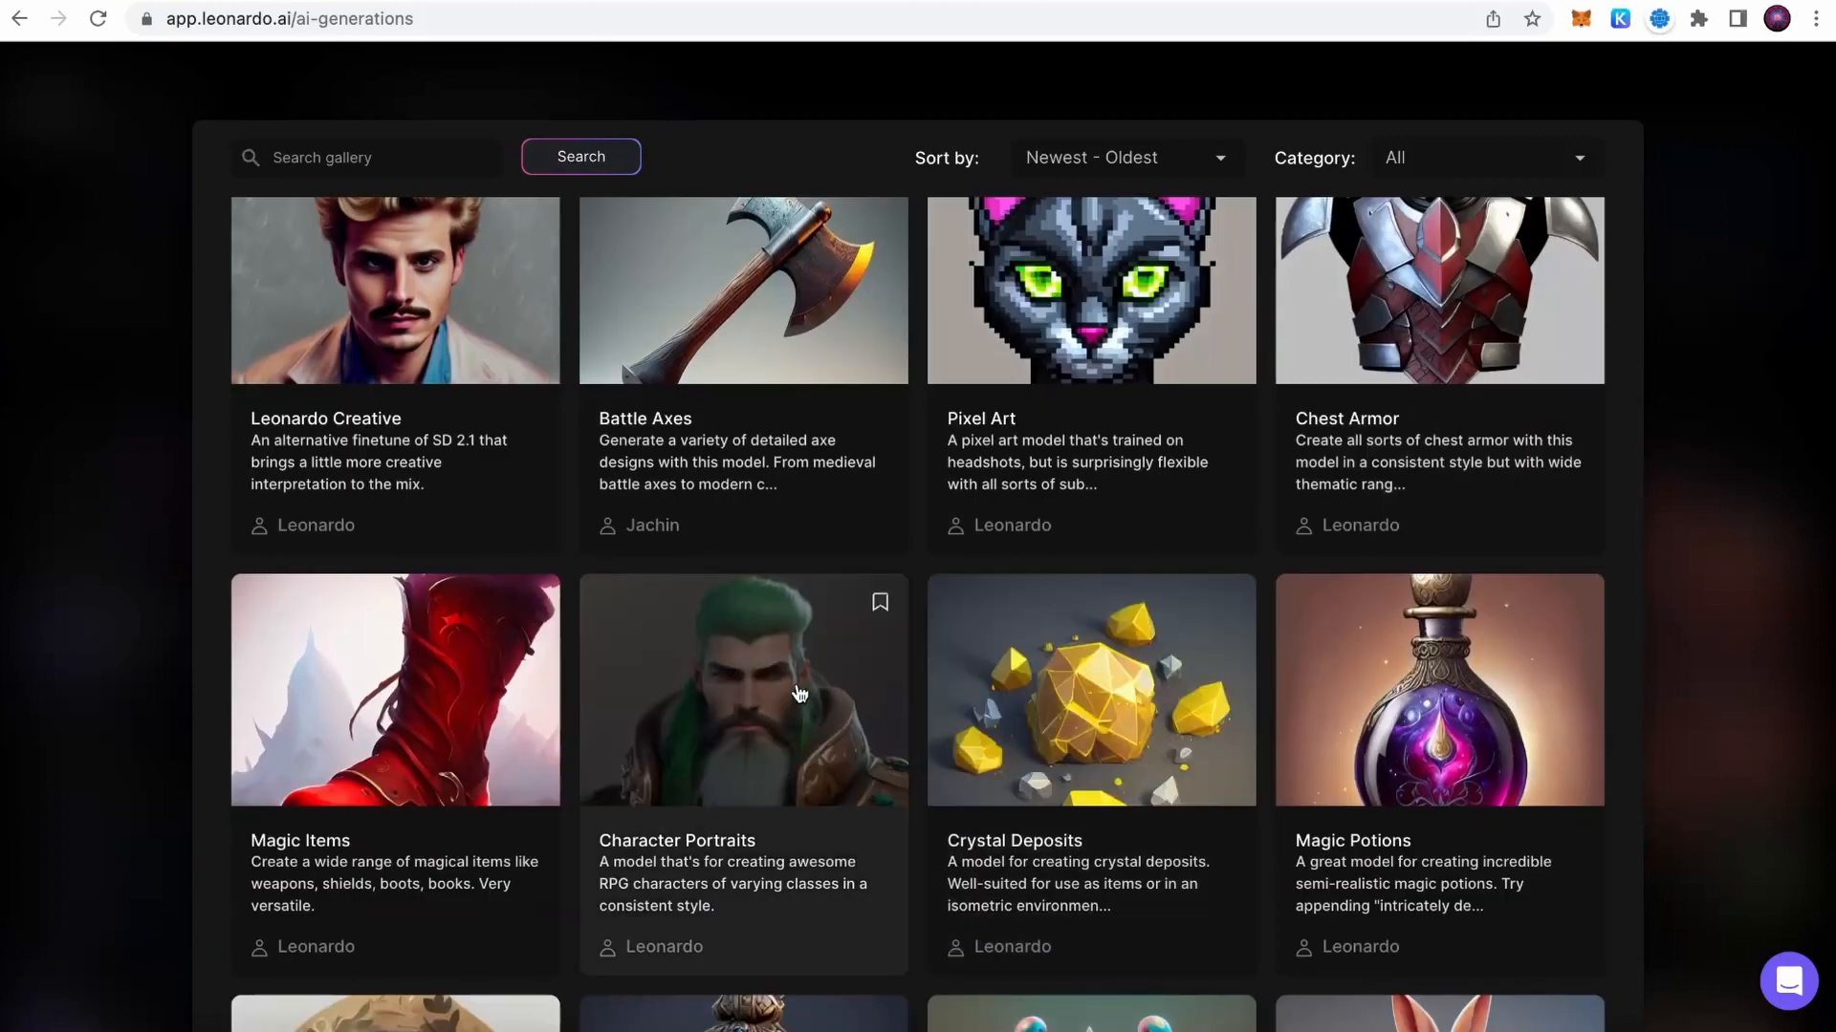
scroll(803, 669, "up", 1)
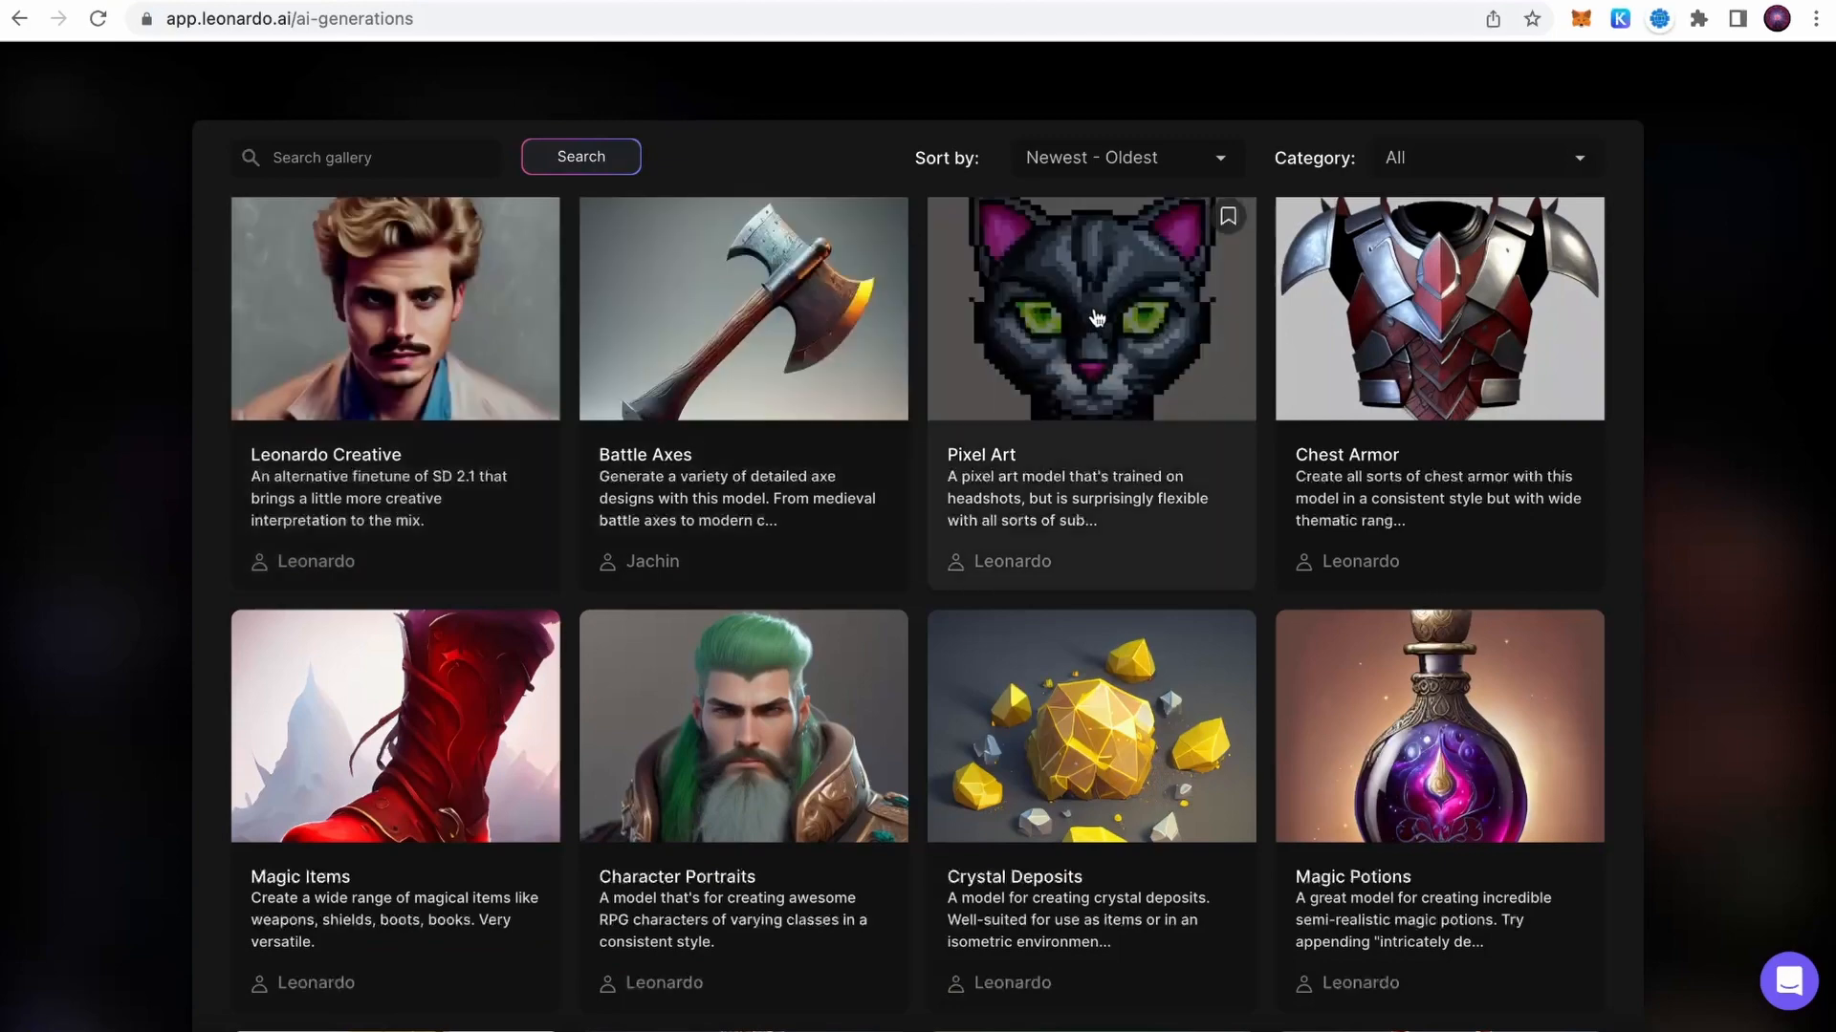
scroll(1087, 329, "down", 3)
scroll(1087, 329, "down", 9)
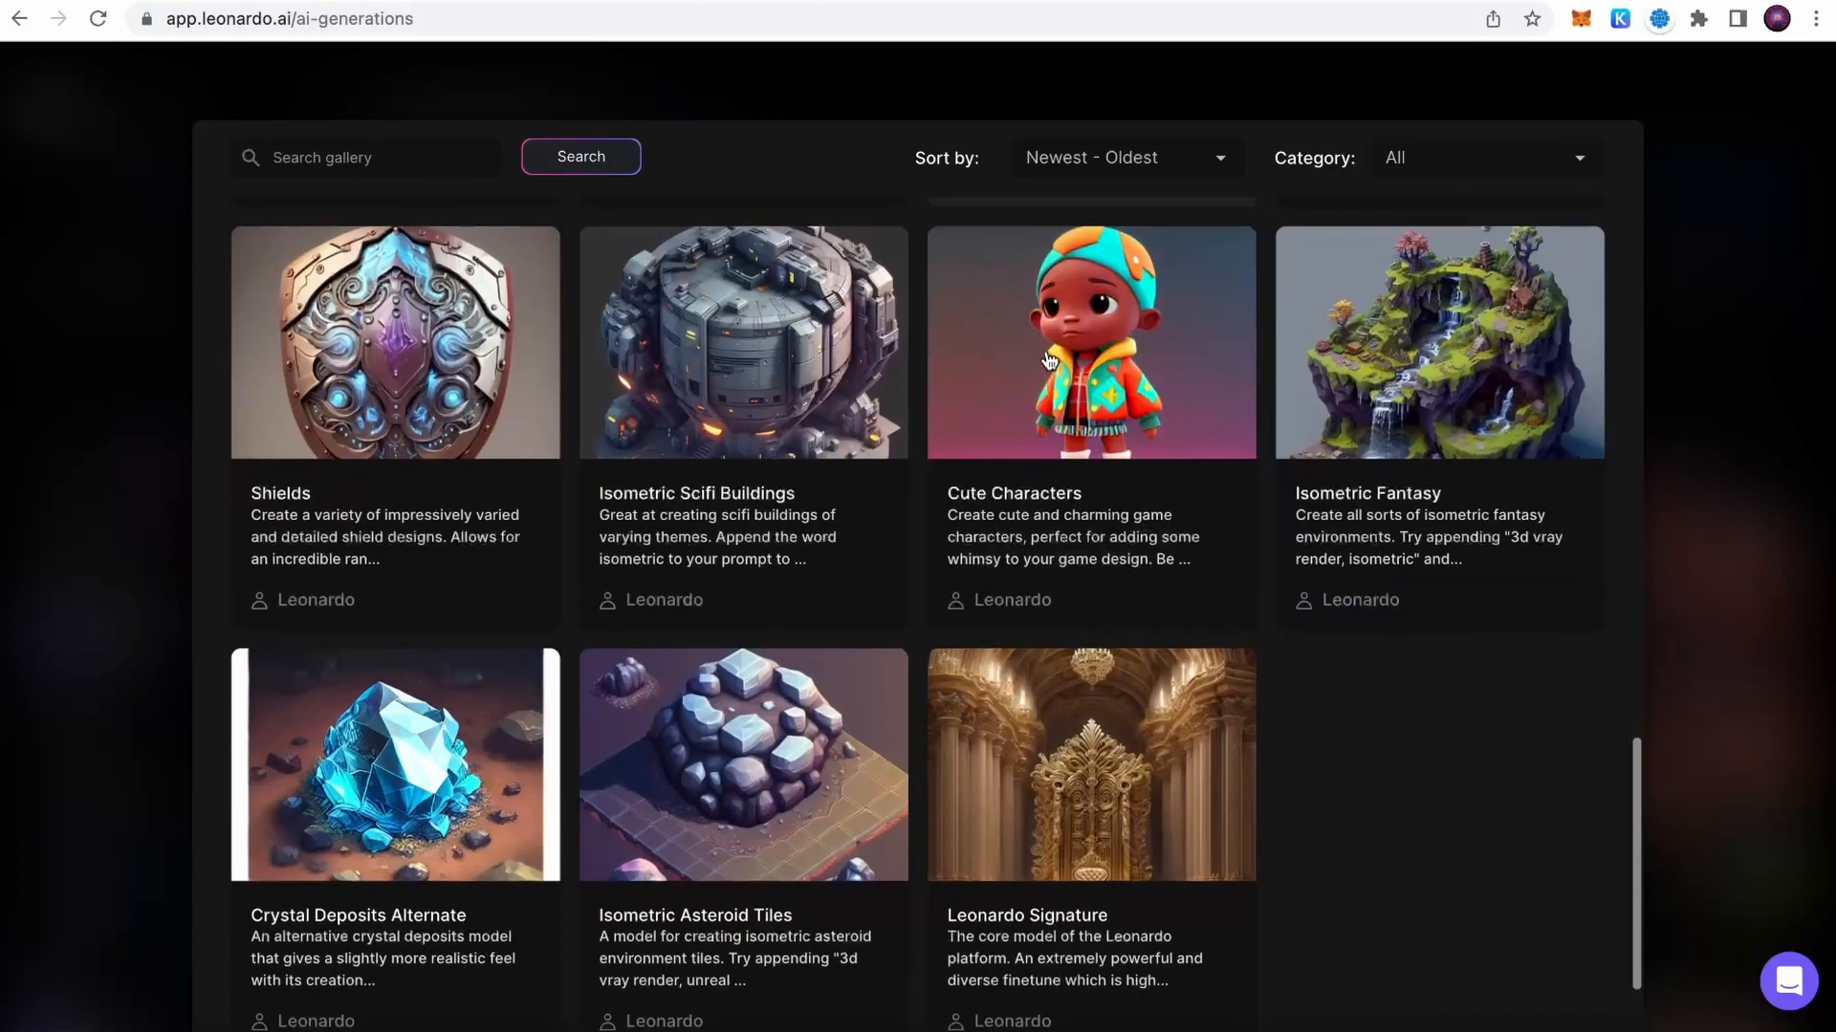
scroll(631, 564, "up", 14)
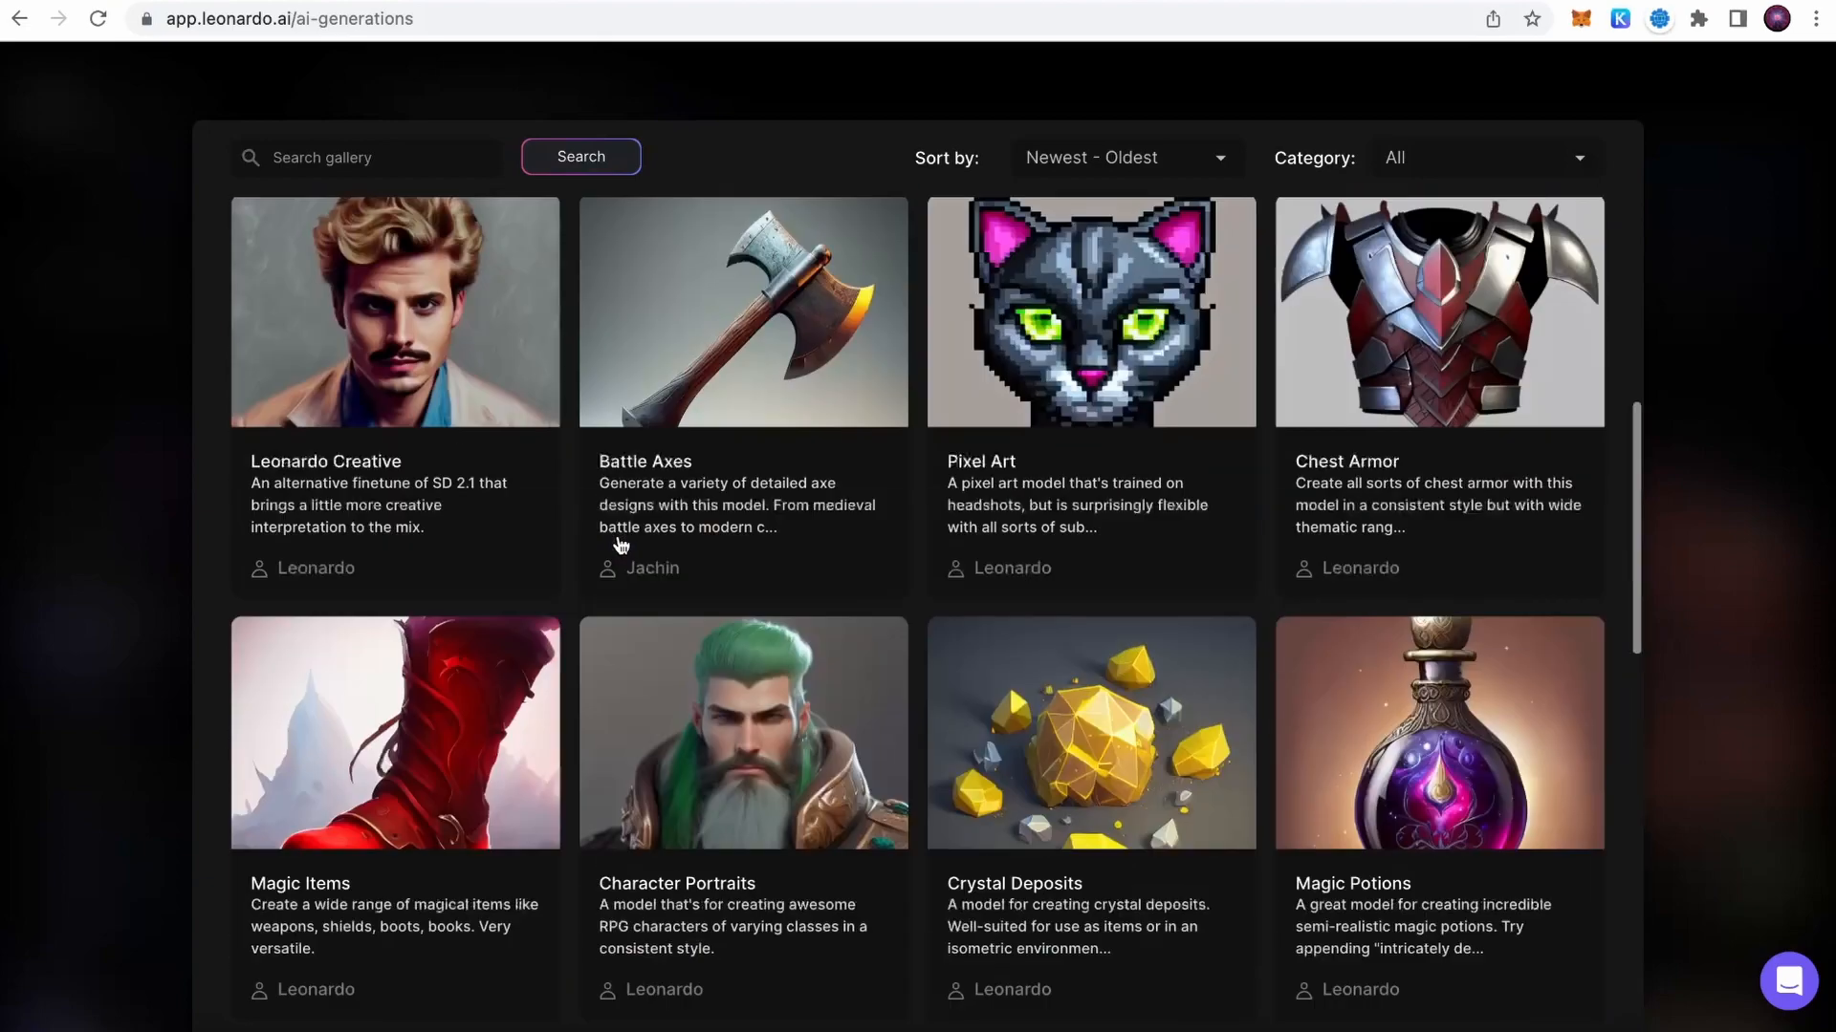
scroll(620, 545, "up", 2)
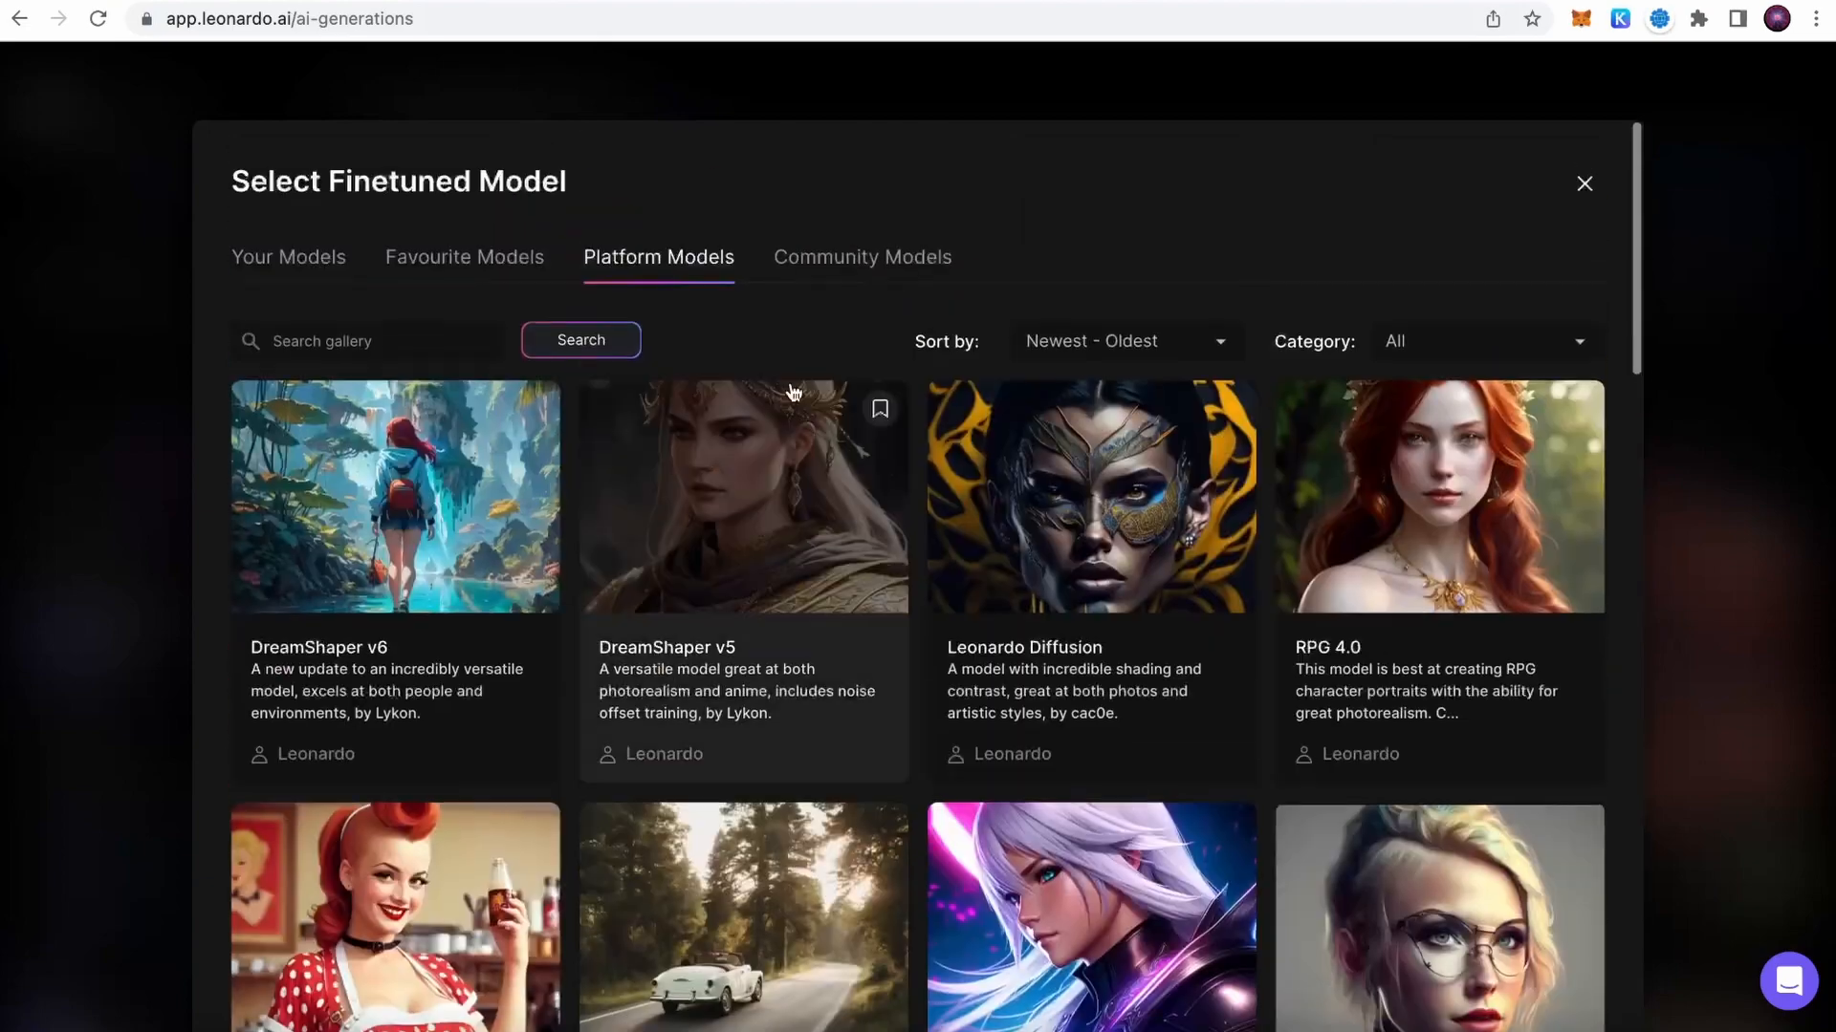
- Browse the community models and check the sort orders offered for them
left_click(848, 258)
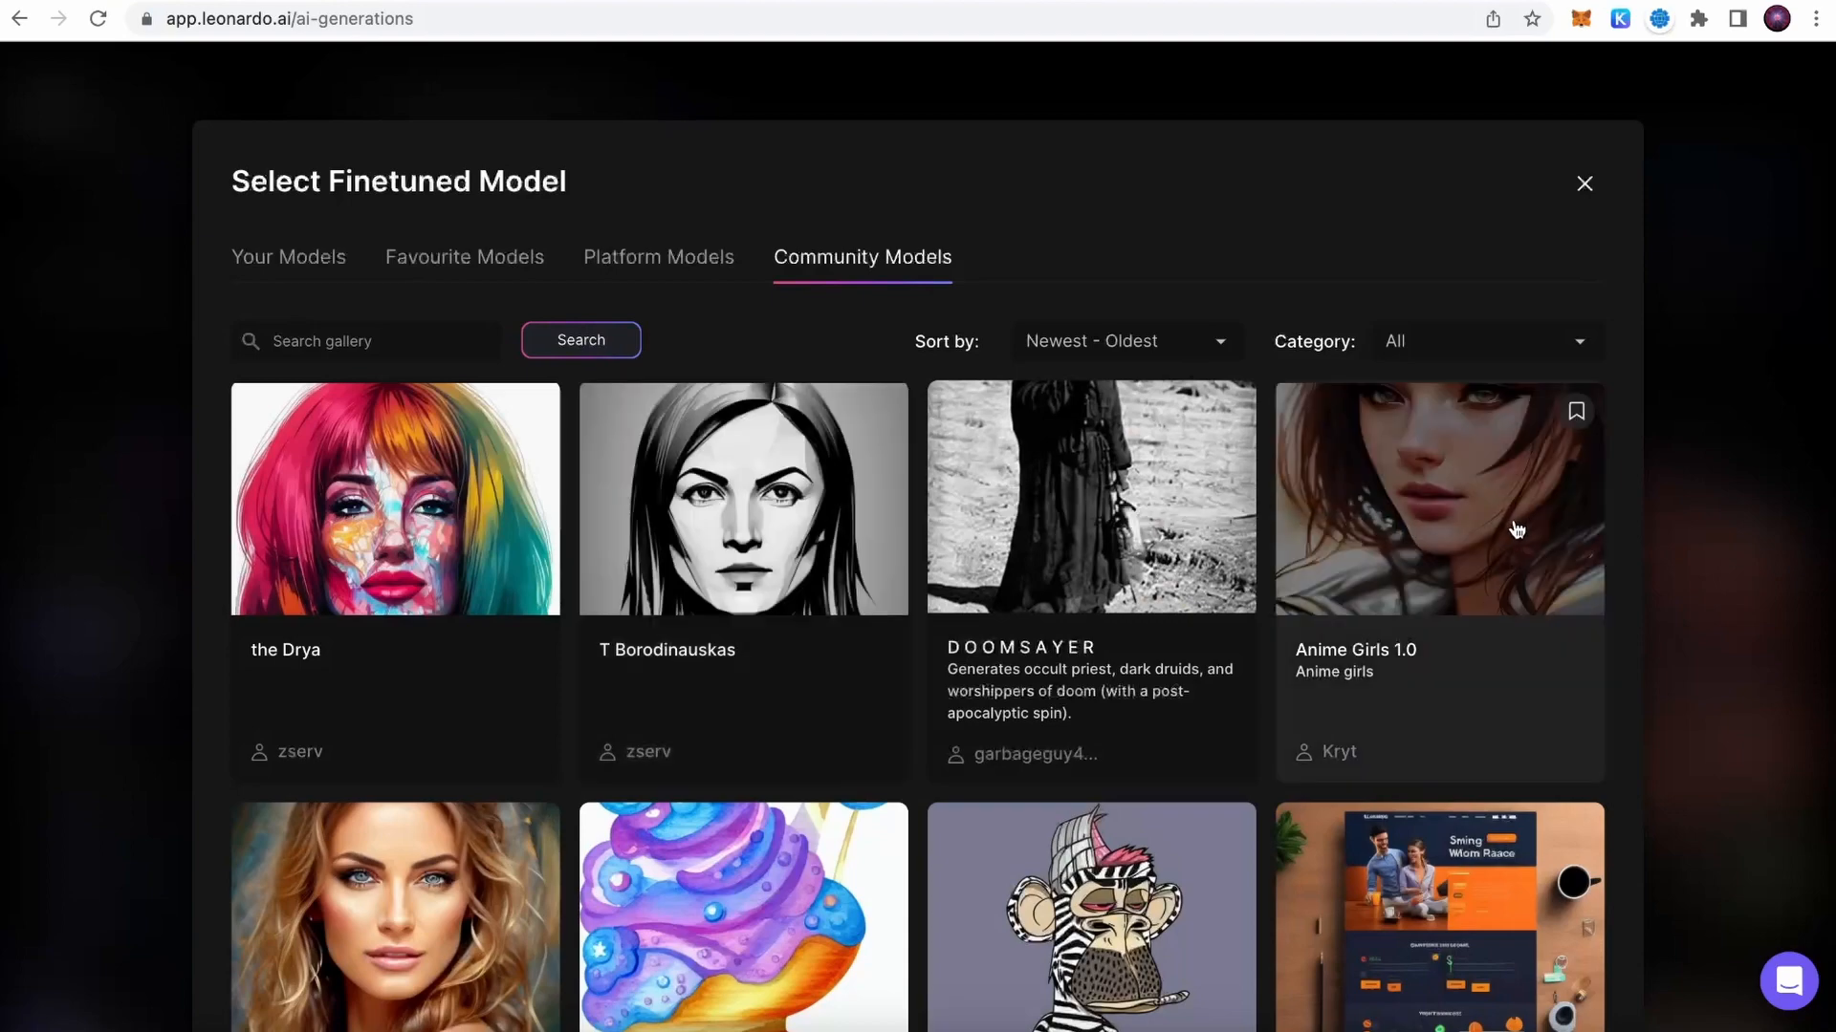
scroll(1516, 529, "down", 12)
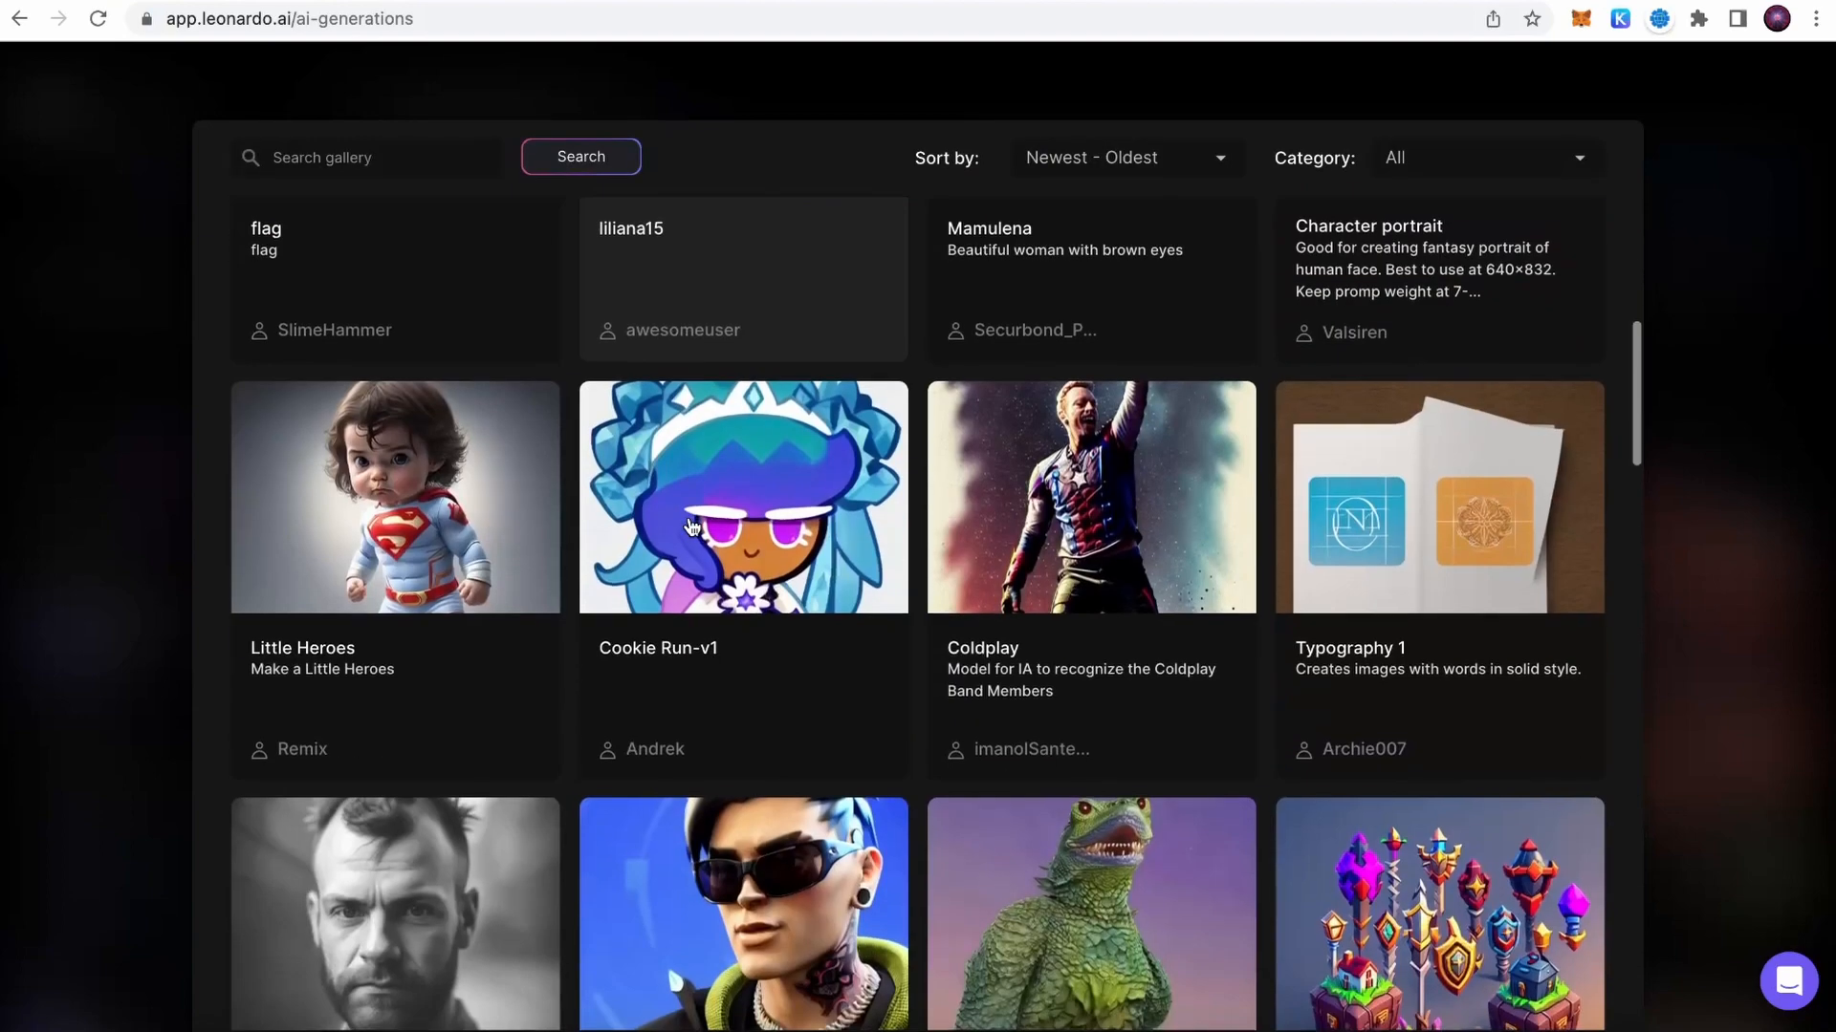
scroll(691, 527, "down", 6)
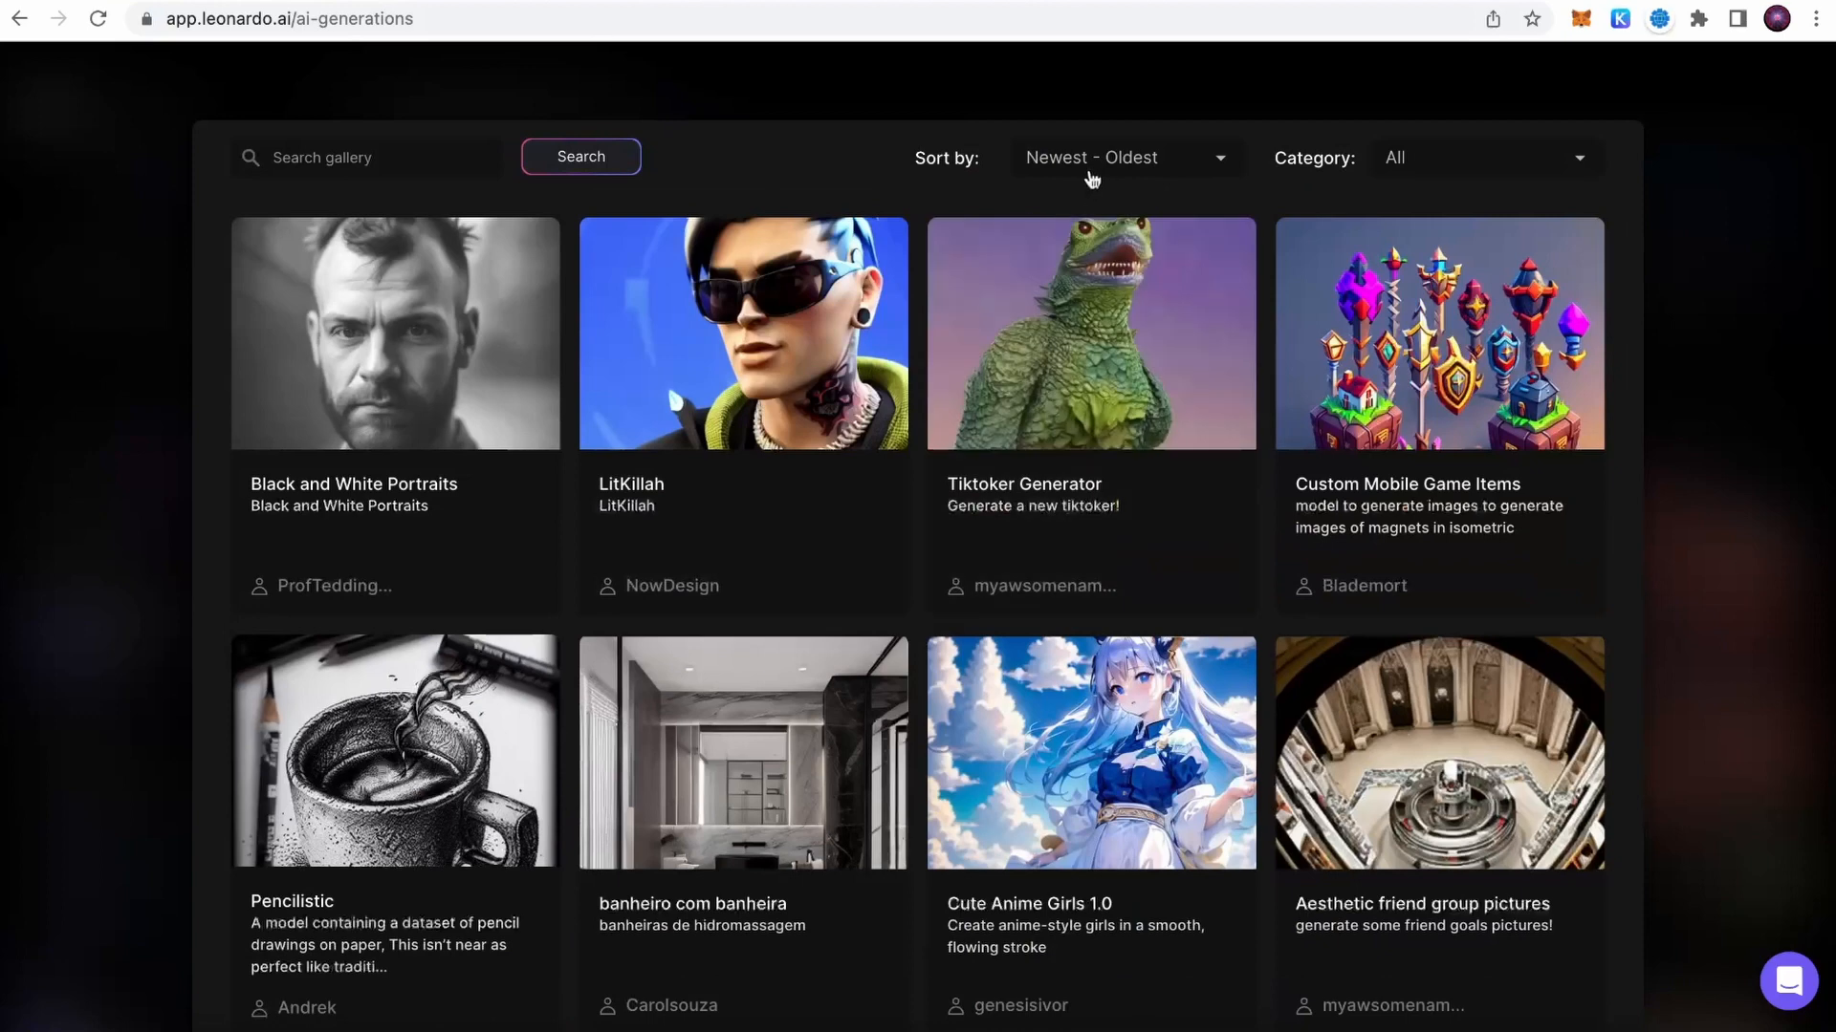
left_click(1067, 160)
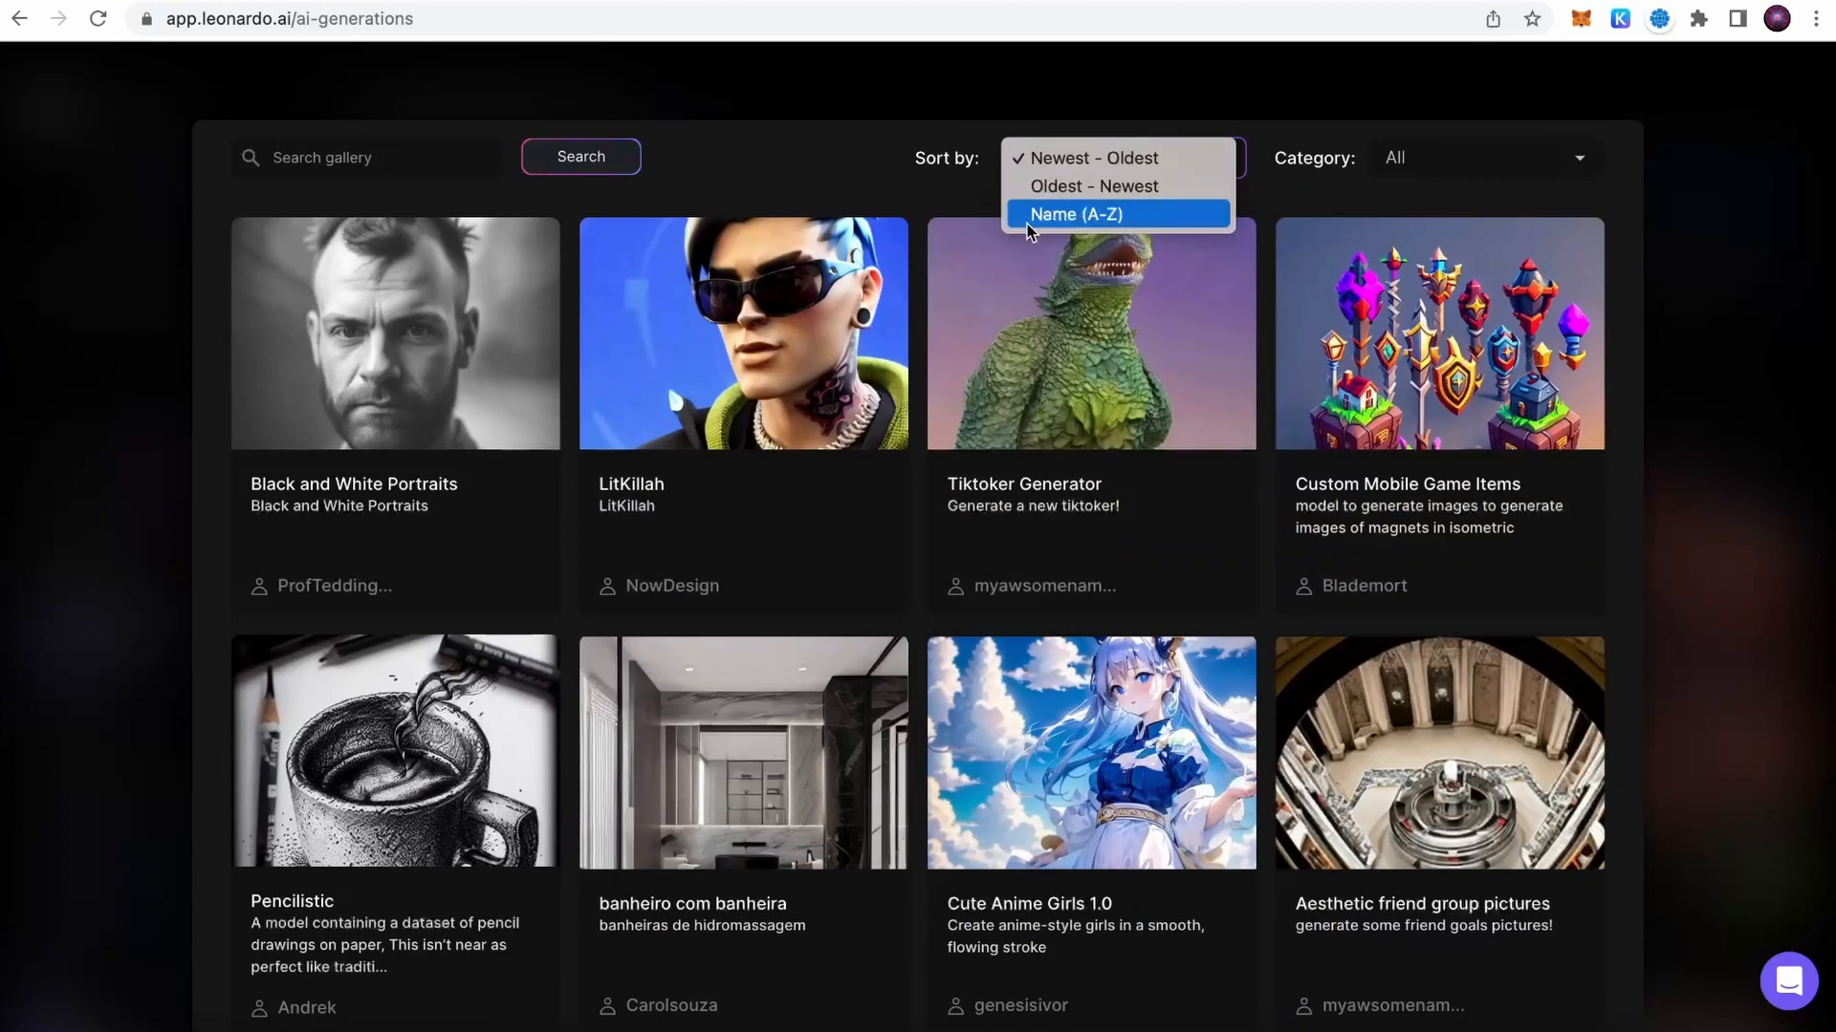
left_click(1422, 165)
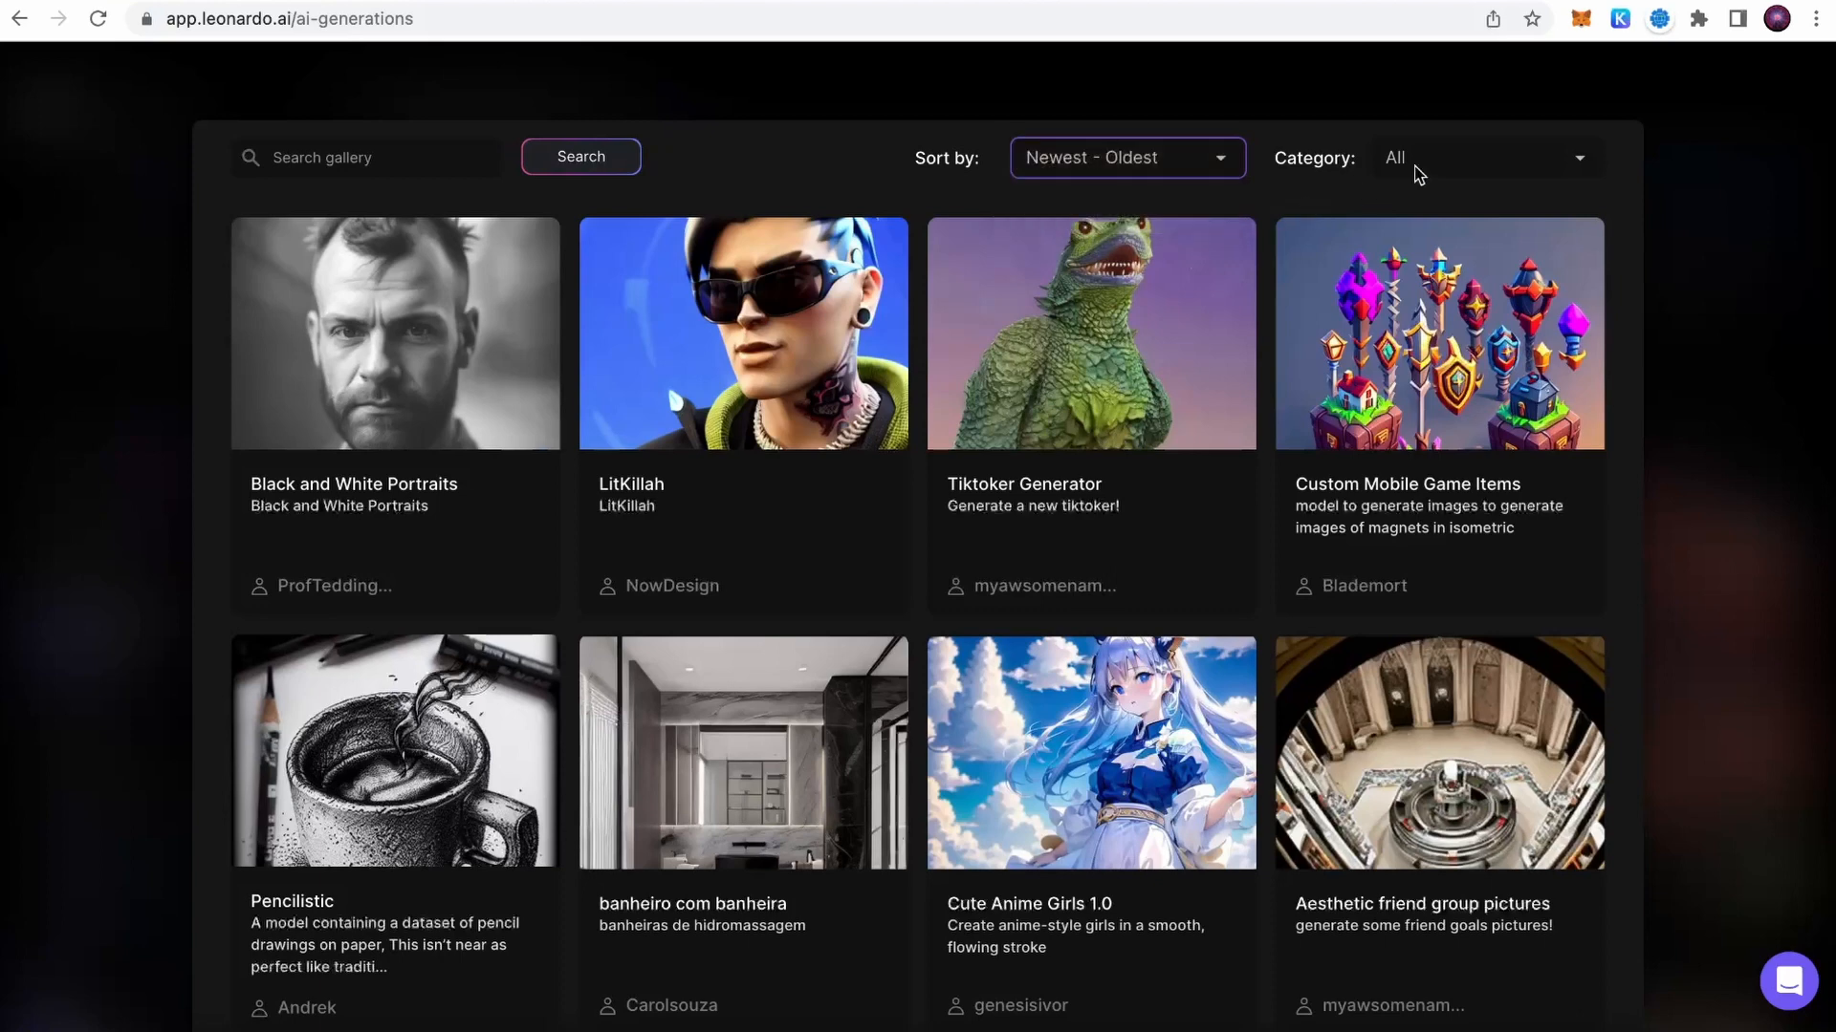
- Filter the community models by the Buildings category and look through the matching models
left_click(1421, 165)
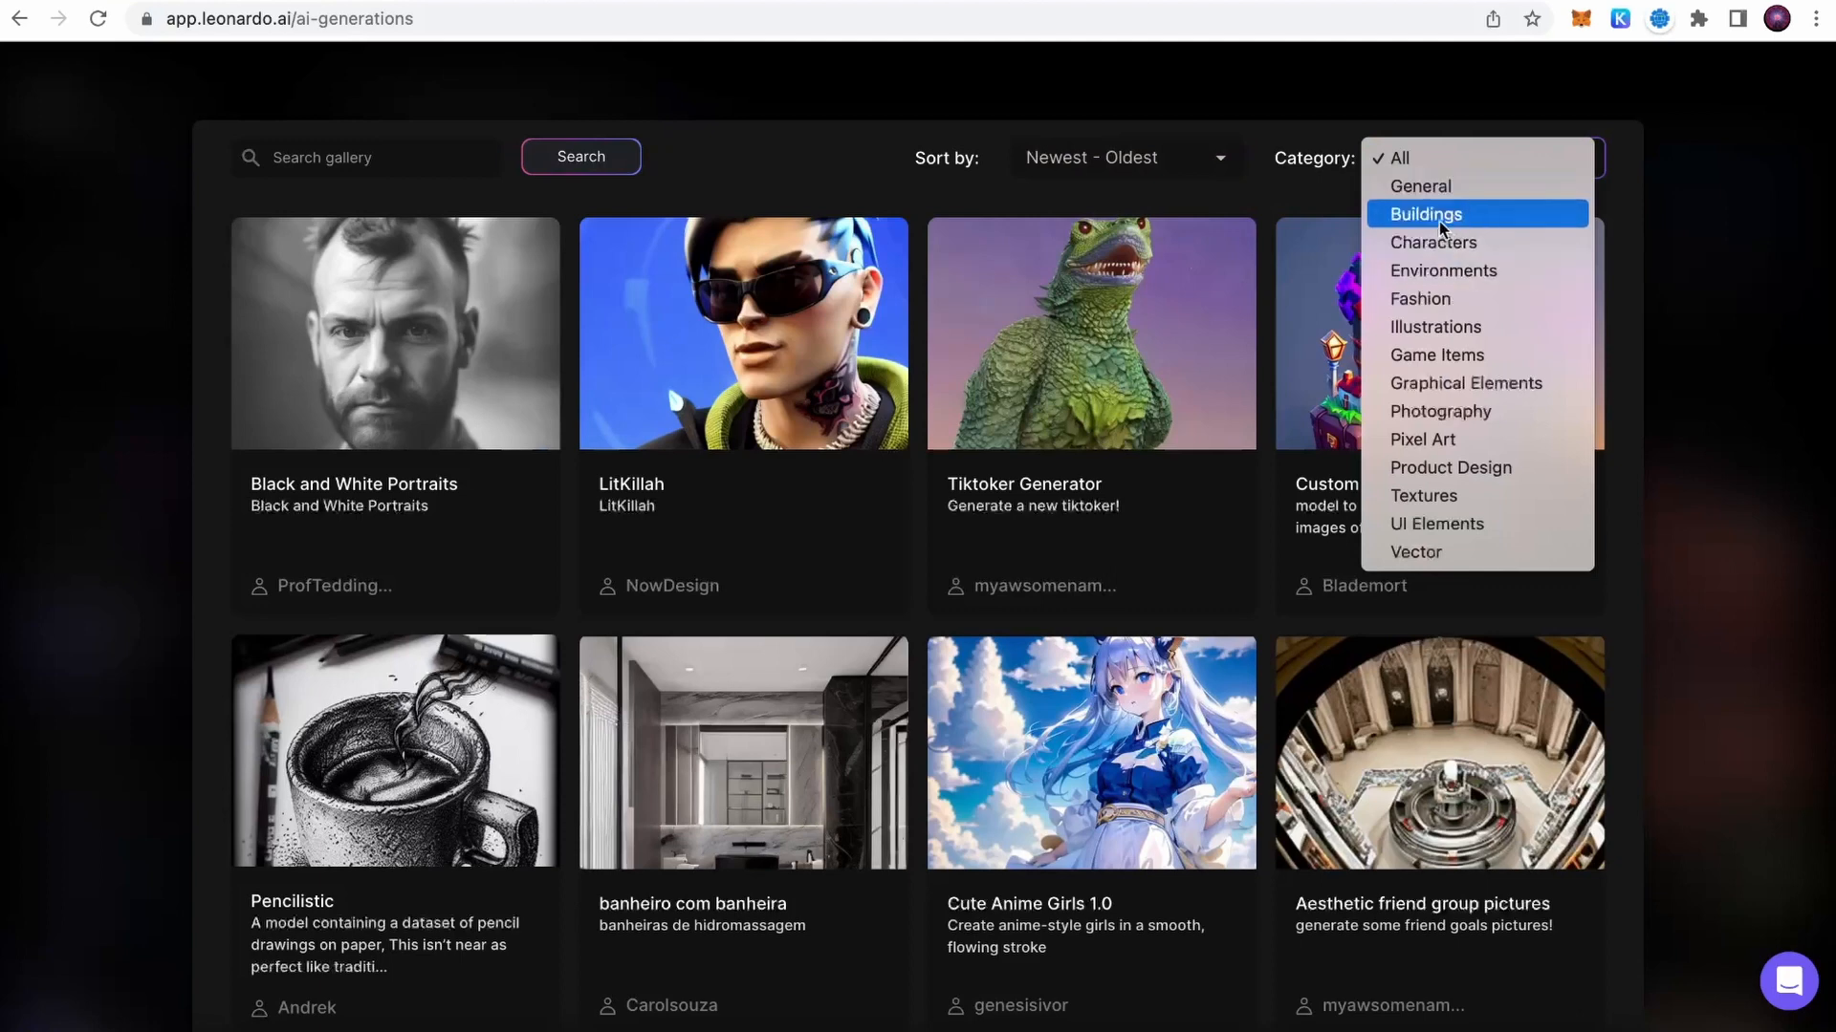
key("Escape")
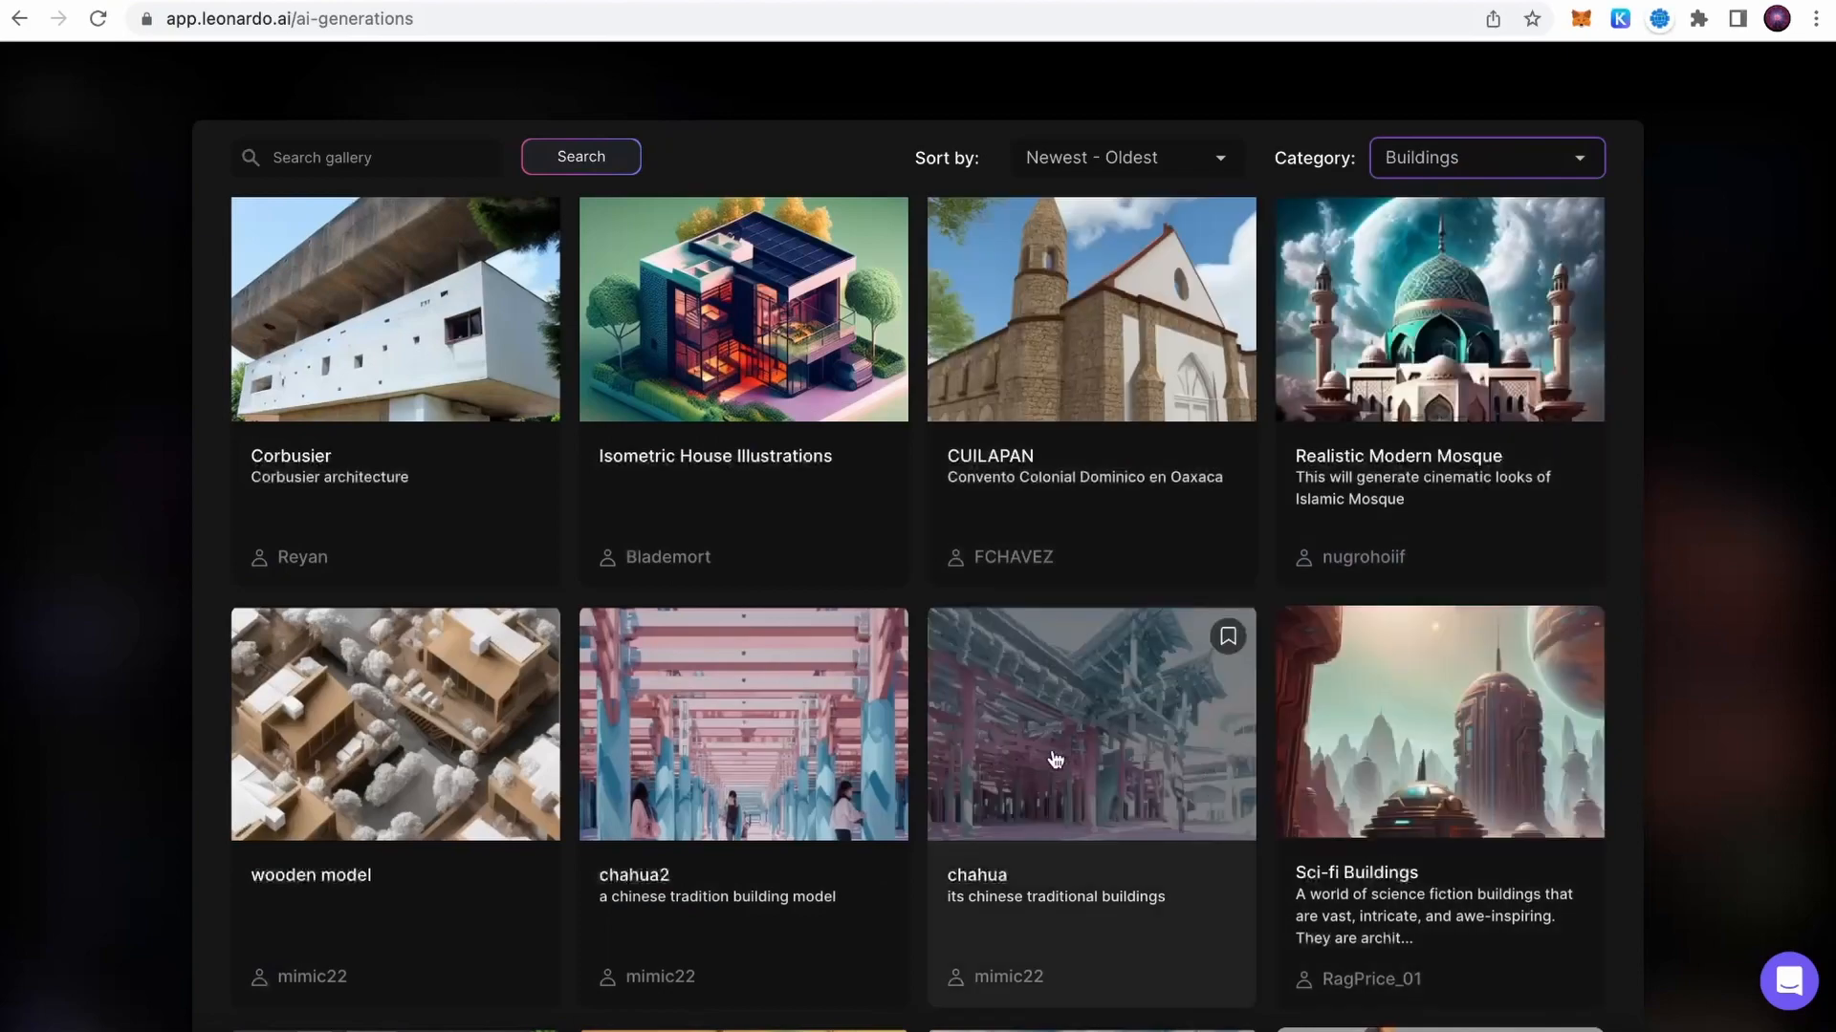
scroll(1315, 427, "down", 9)
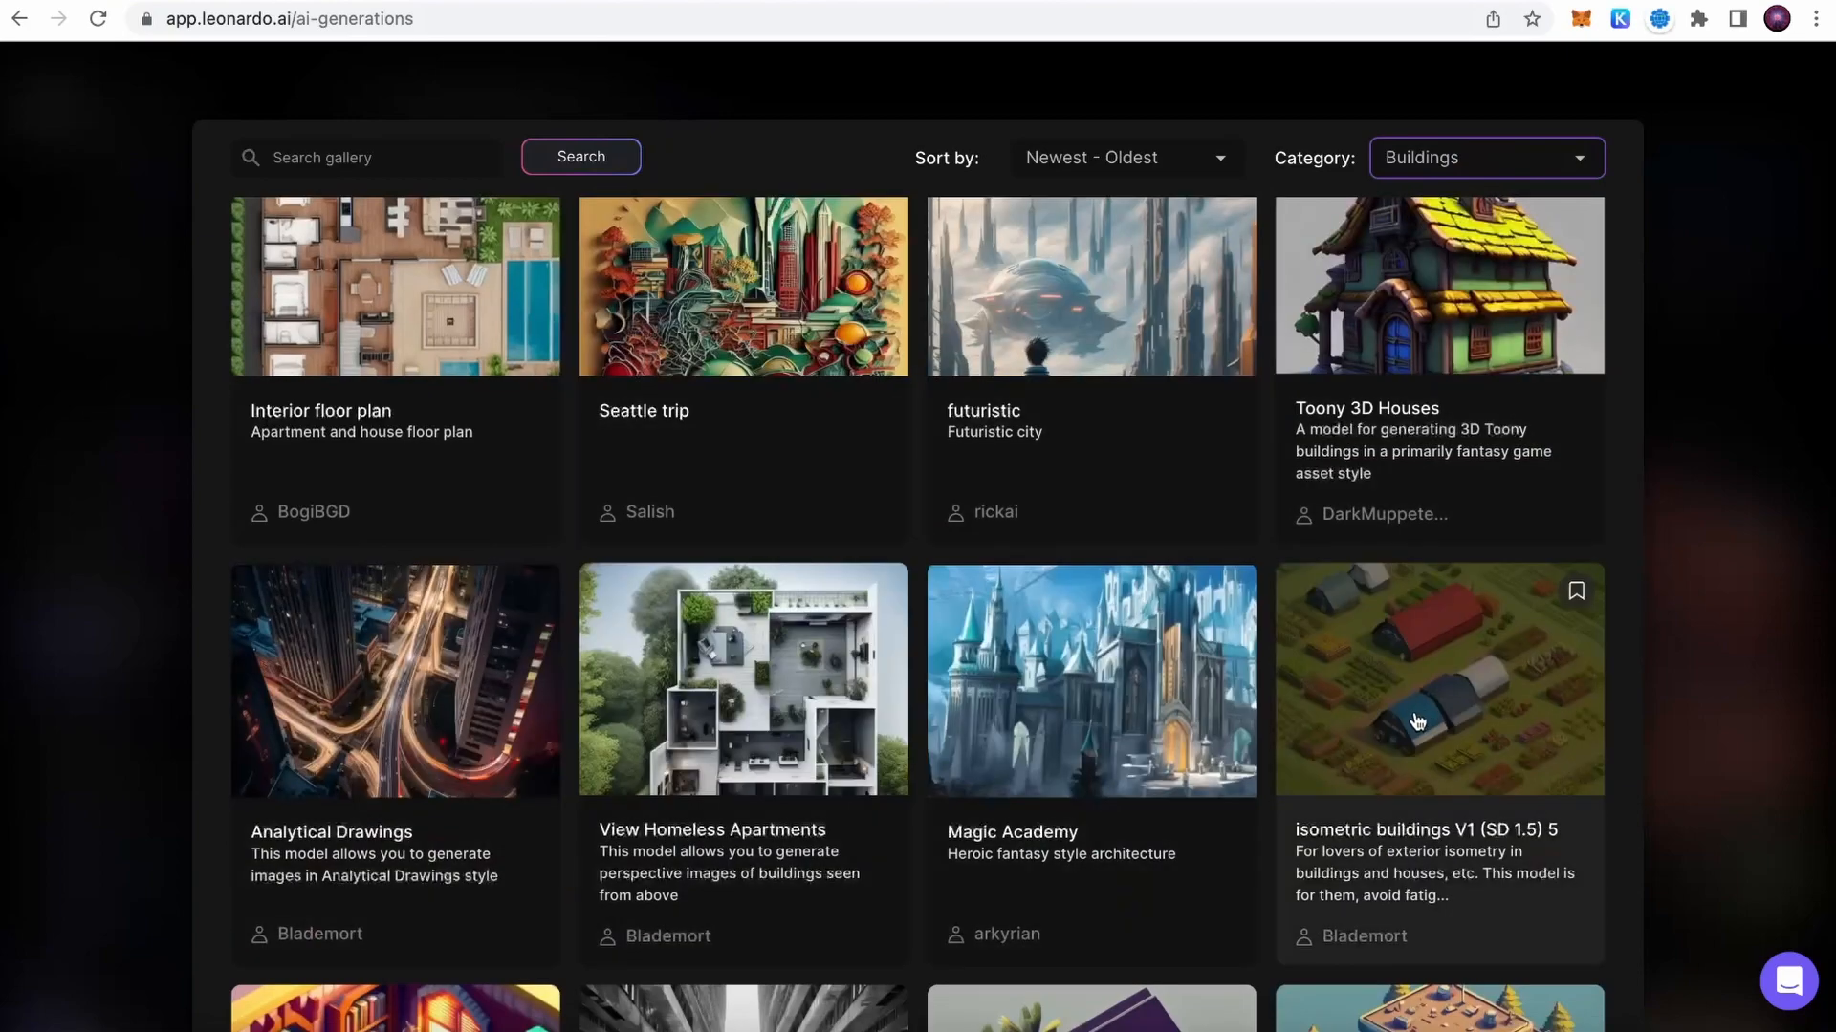
scroll(1370, 684, "down", 5)
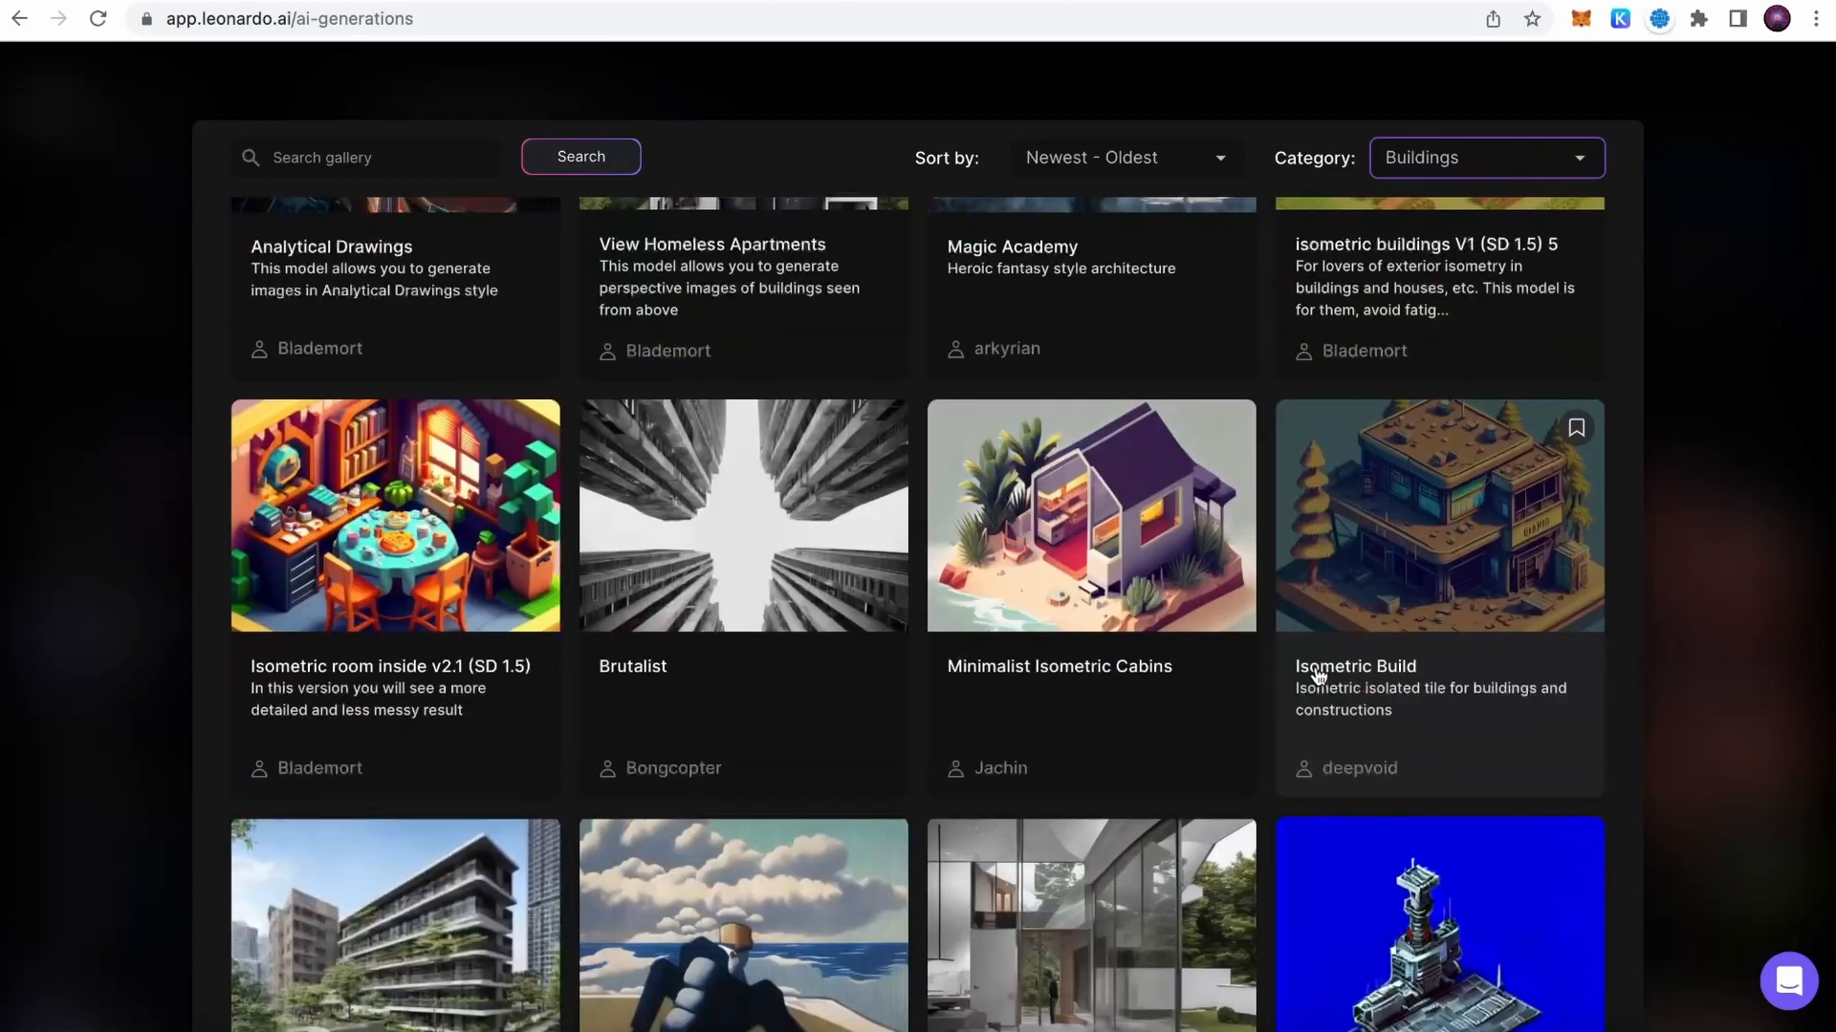
scroll(1007, 445, "up", 15)
- Switch to the platform models and filter them by the Characters category
left_click(701, 255)
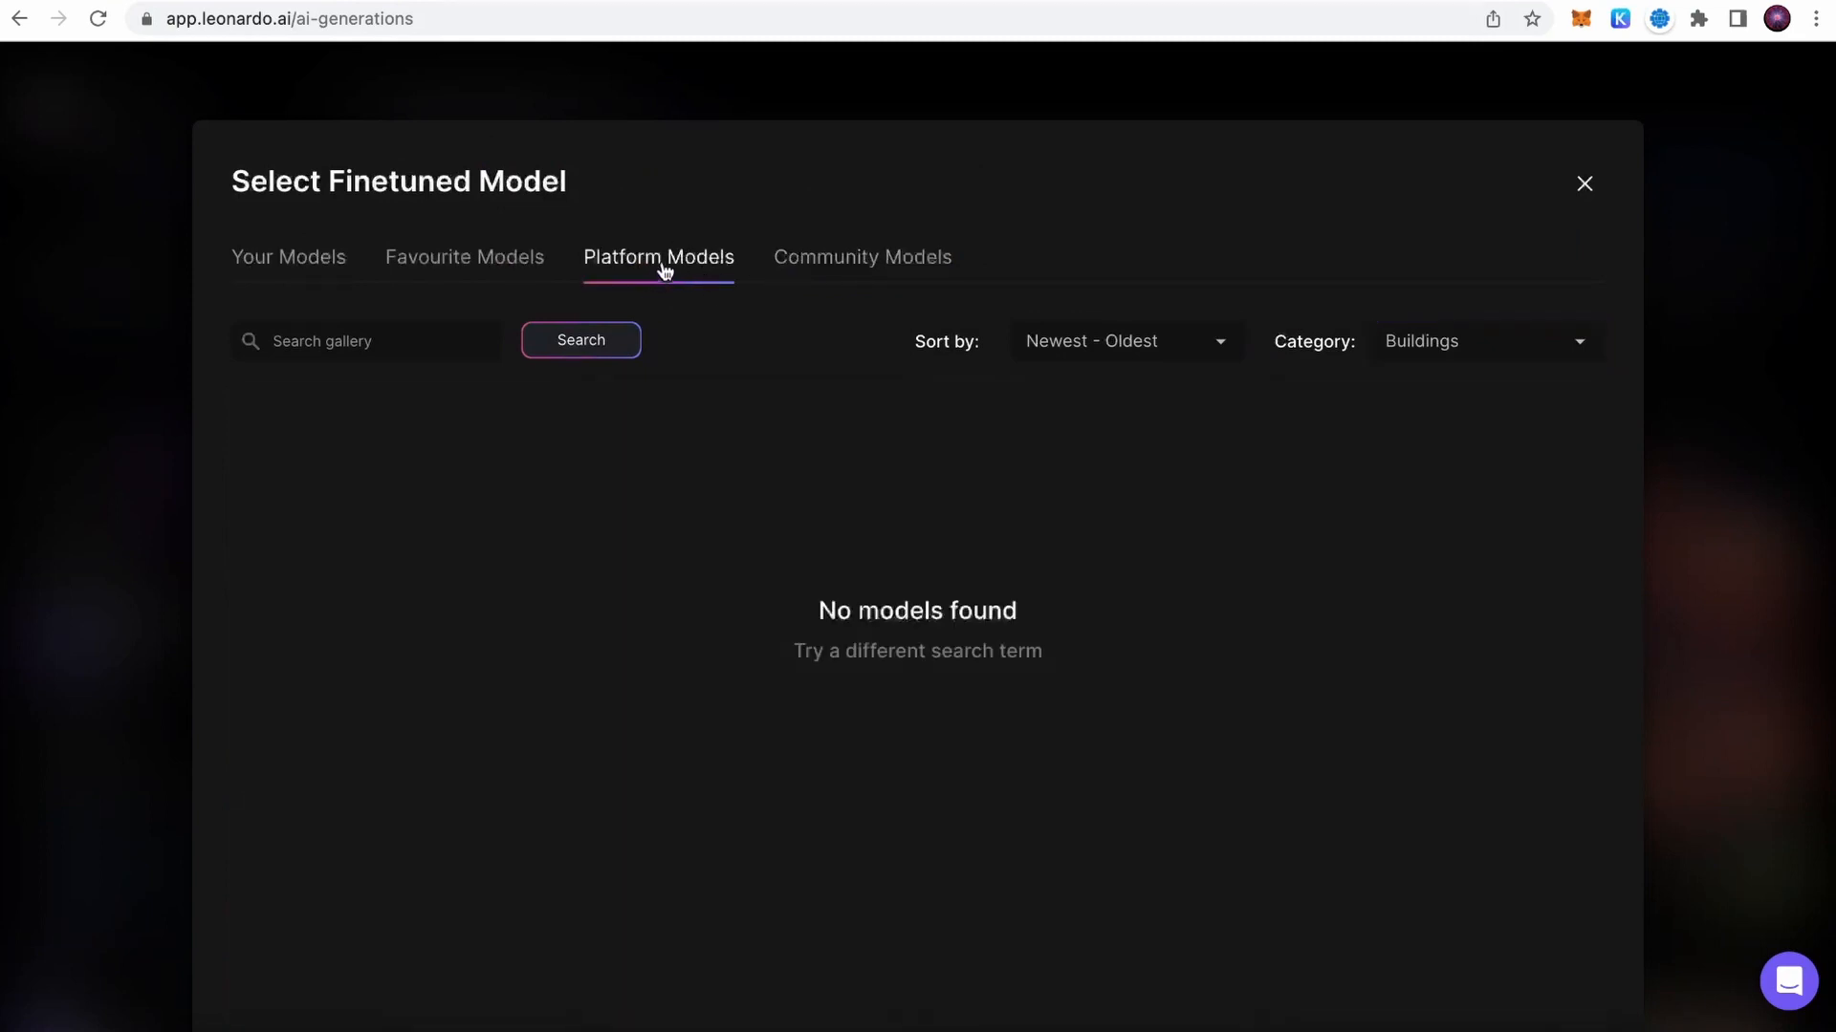
left_click(1522, 354)
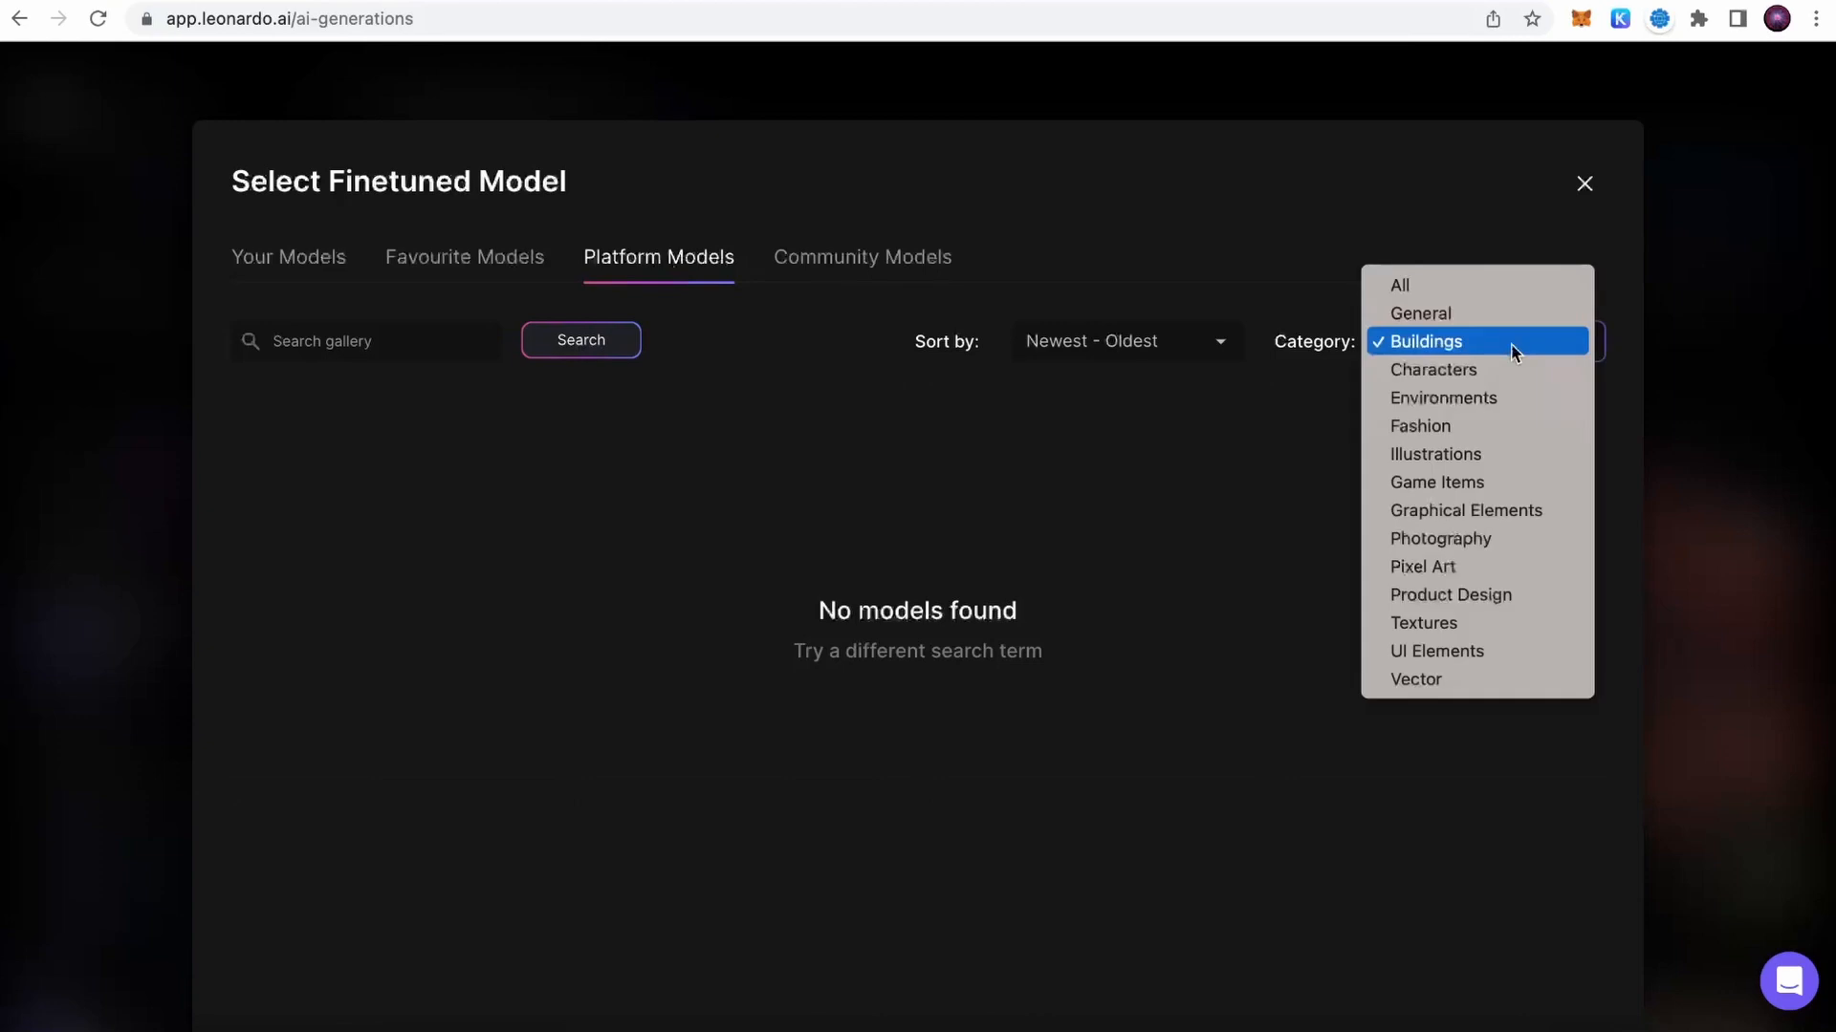
left_click(1443, 369)
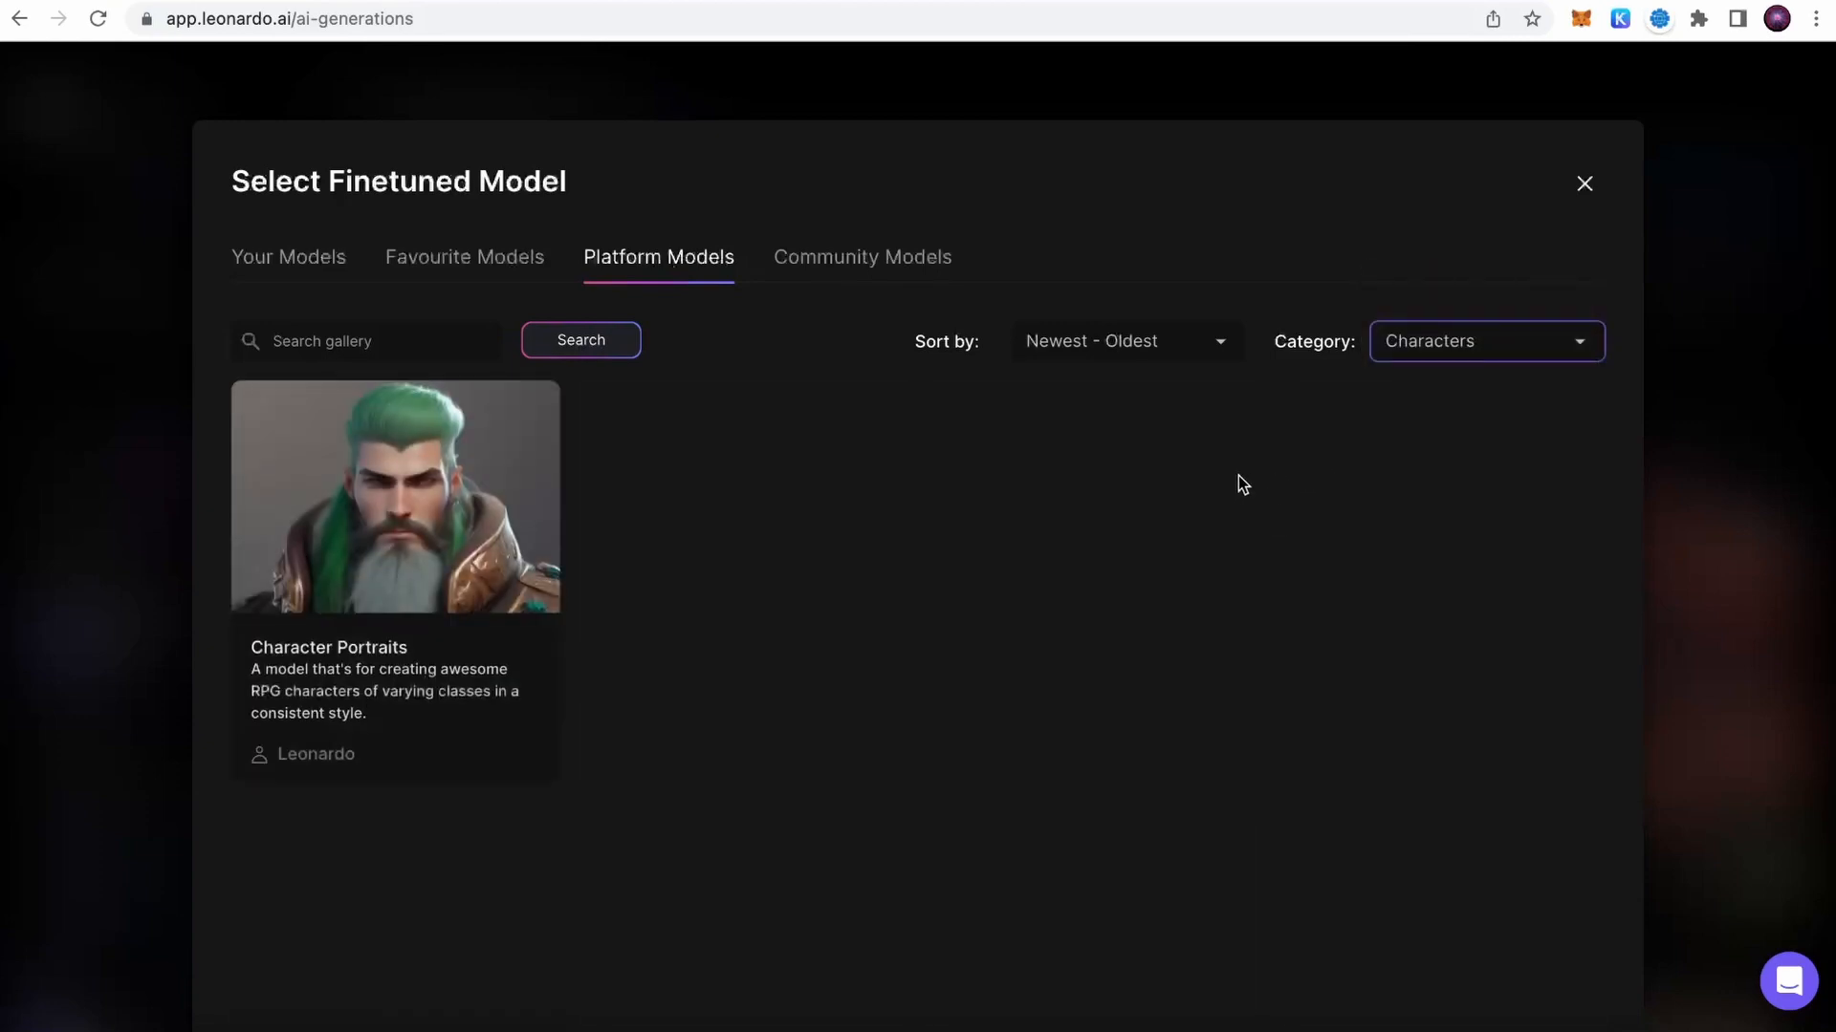
- Reset the platform models' category filter to All
left_click(1487, 342)
left_click(1406, 250)
scroll(845, 392, "down", 1)
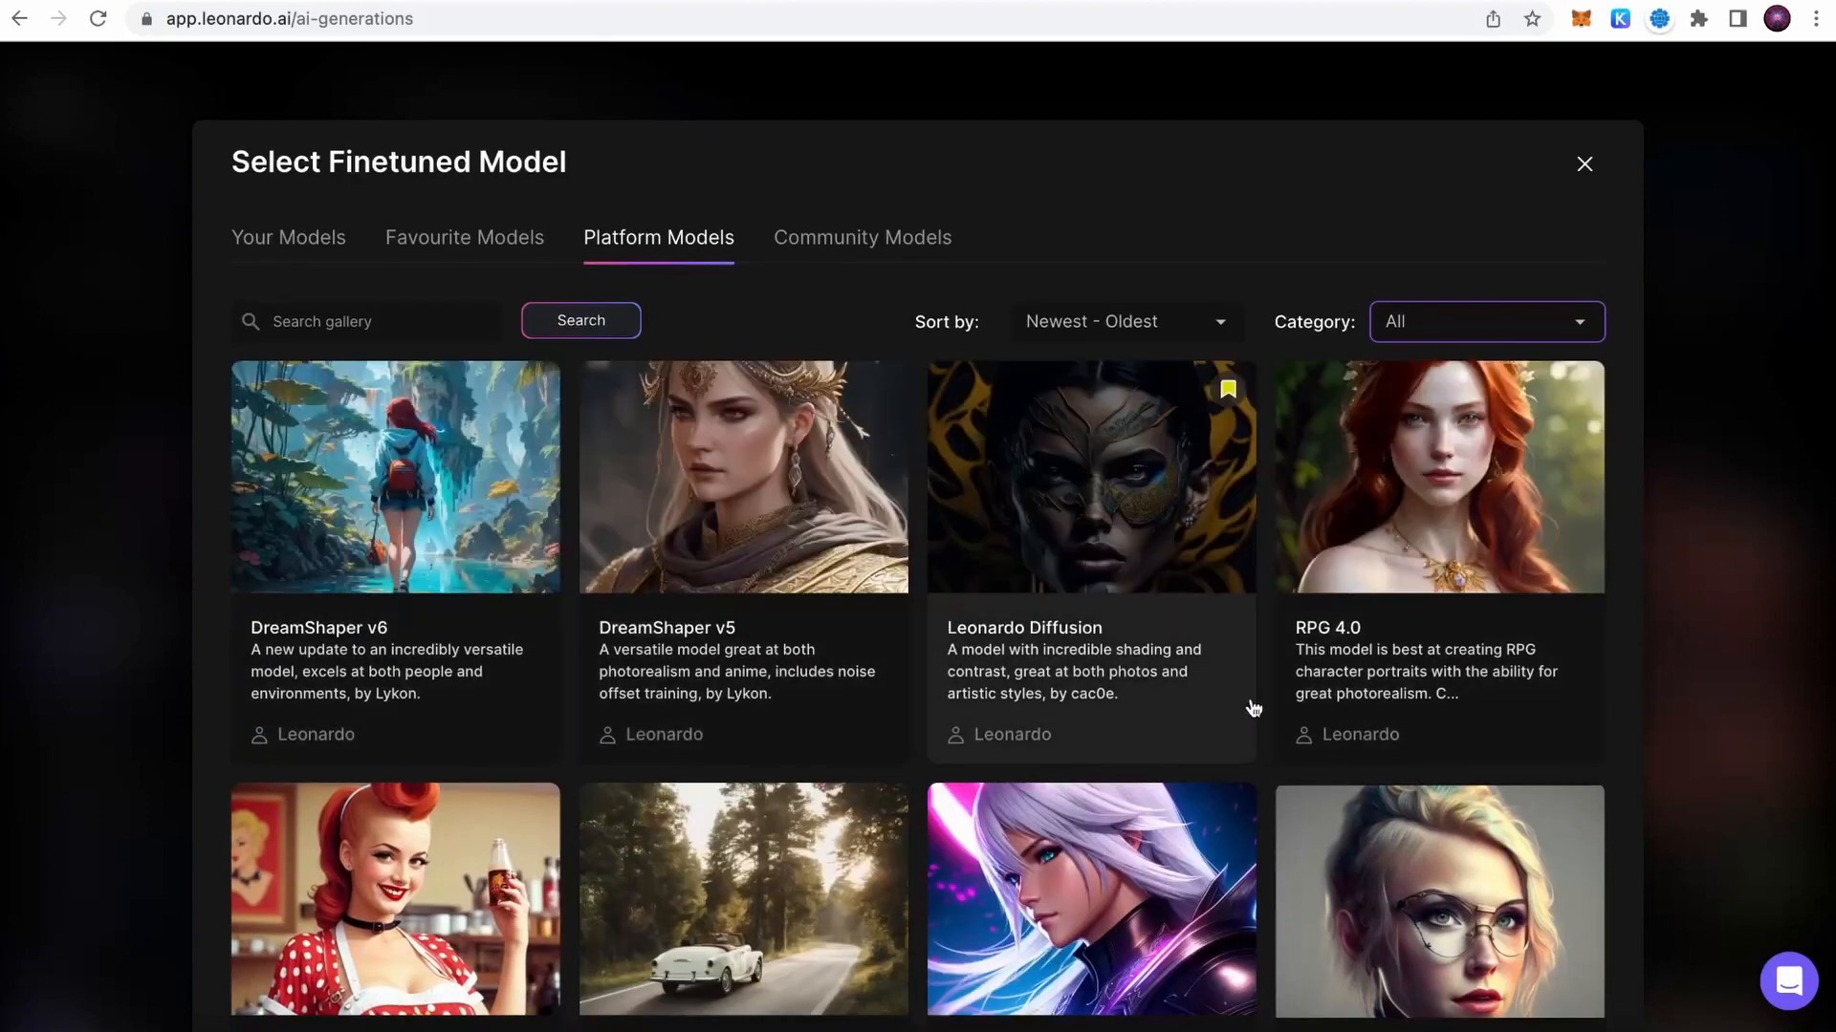
- Examine the DreamShaper v6 model's description, training resolution and sample images, and close its details
left_click(409, 526)
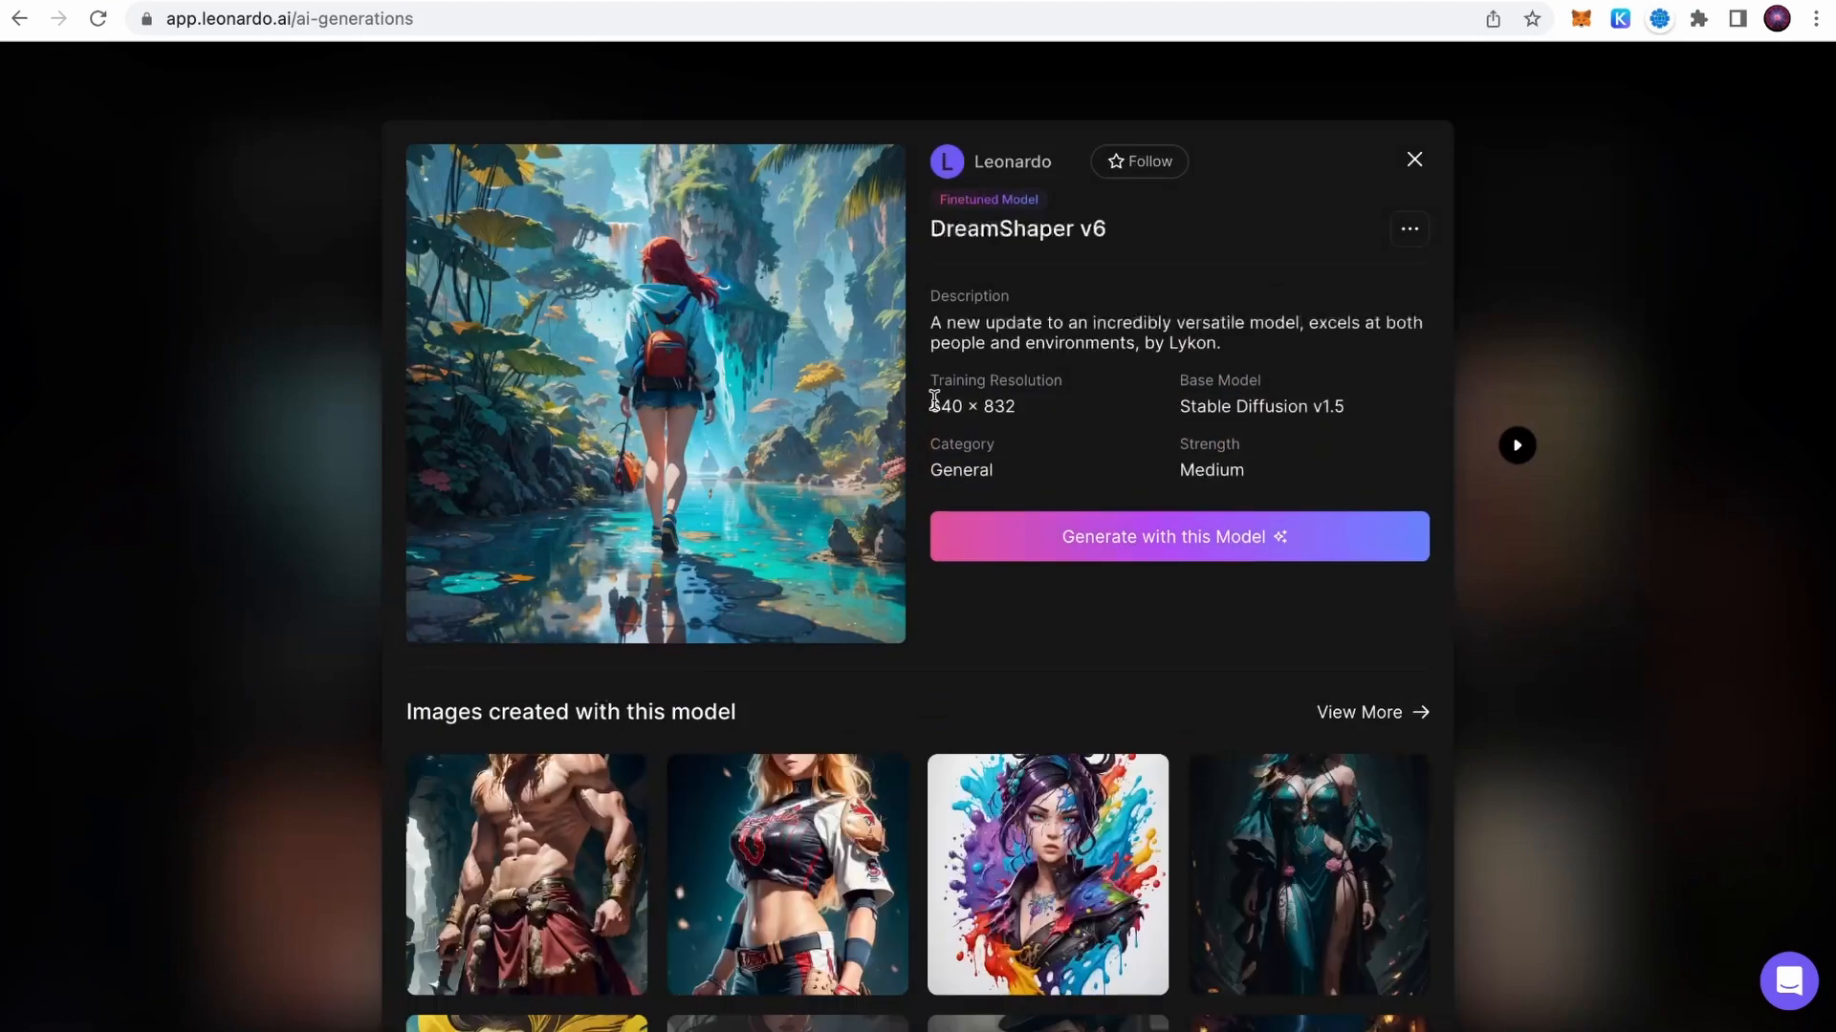
left_click_drag(932, 406, 1013, 406)
left_click(1054, 404)
left_click_drag(932, 324, 1237, 350)
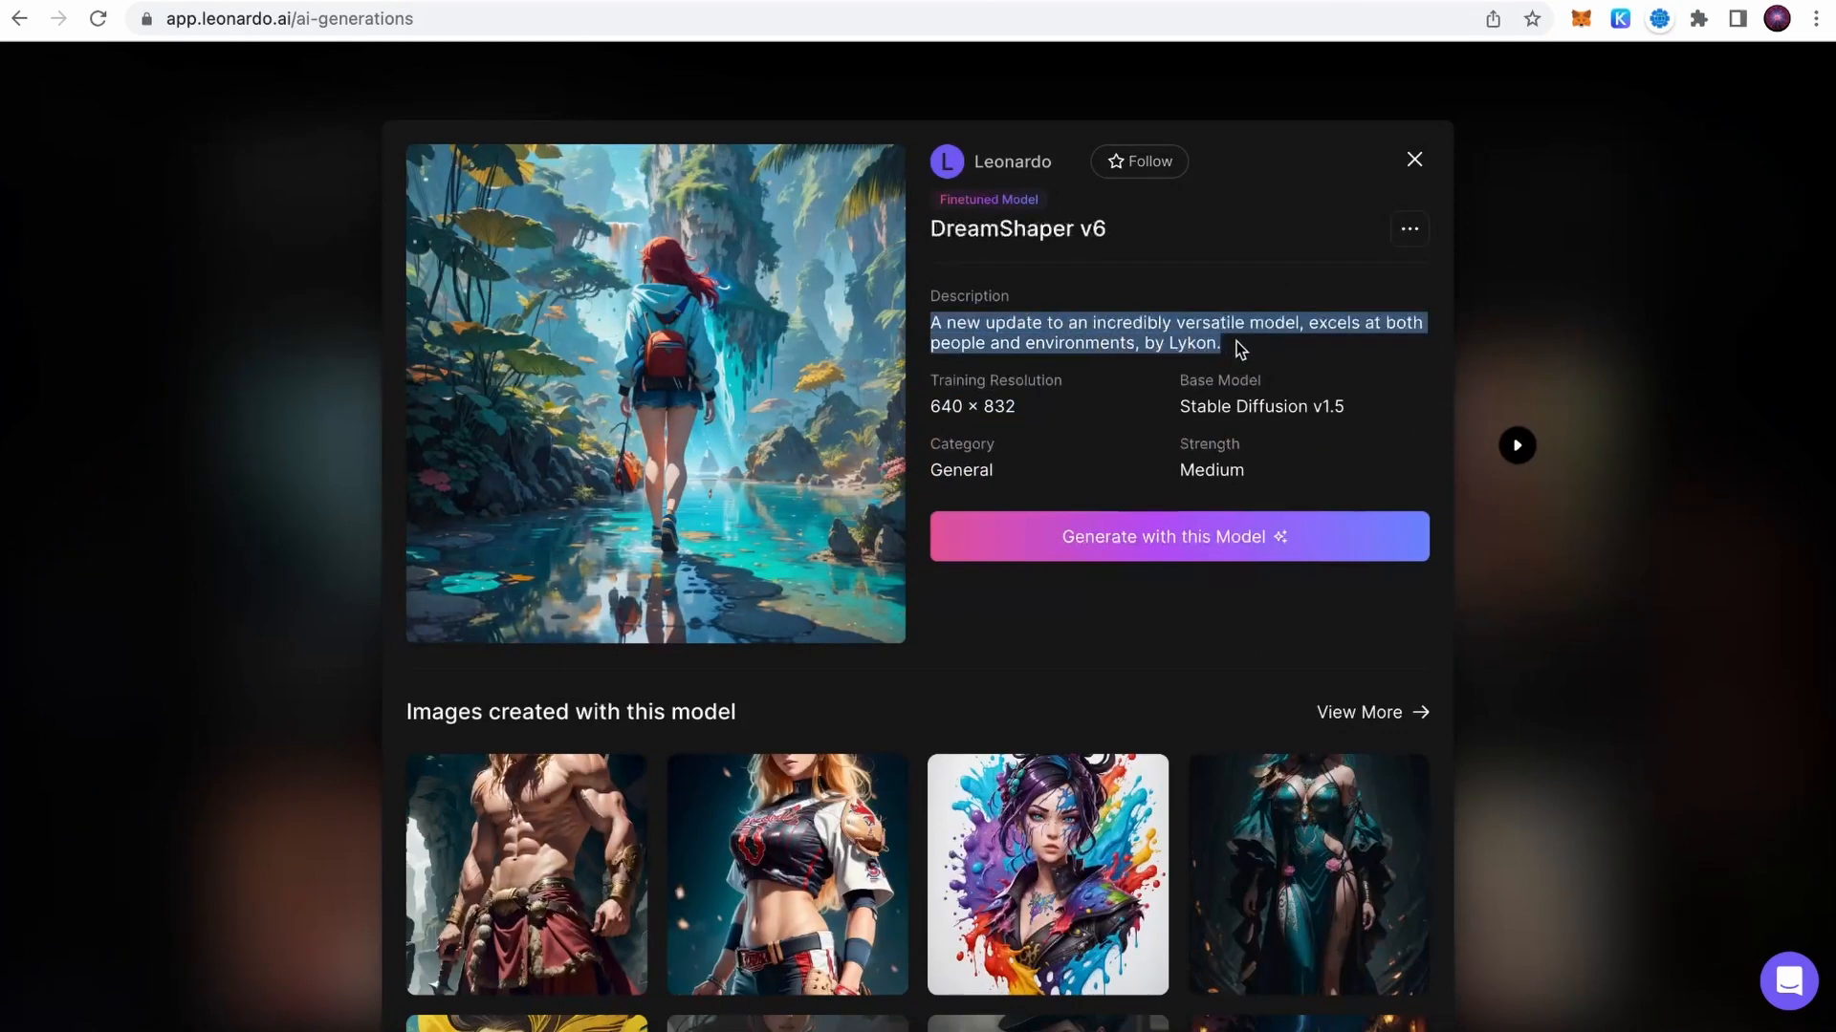
left_click(1240, 350)
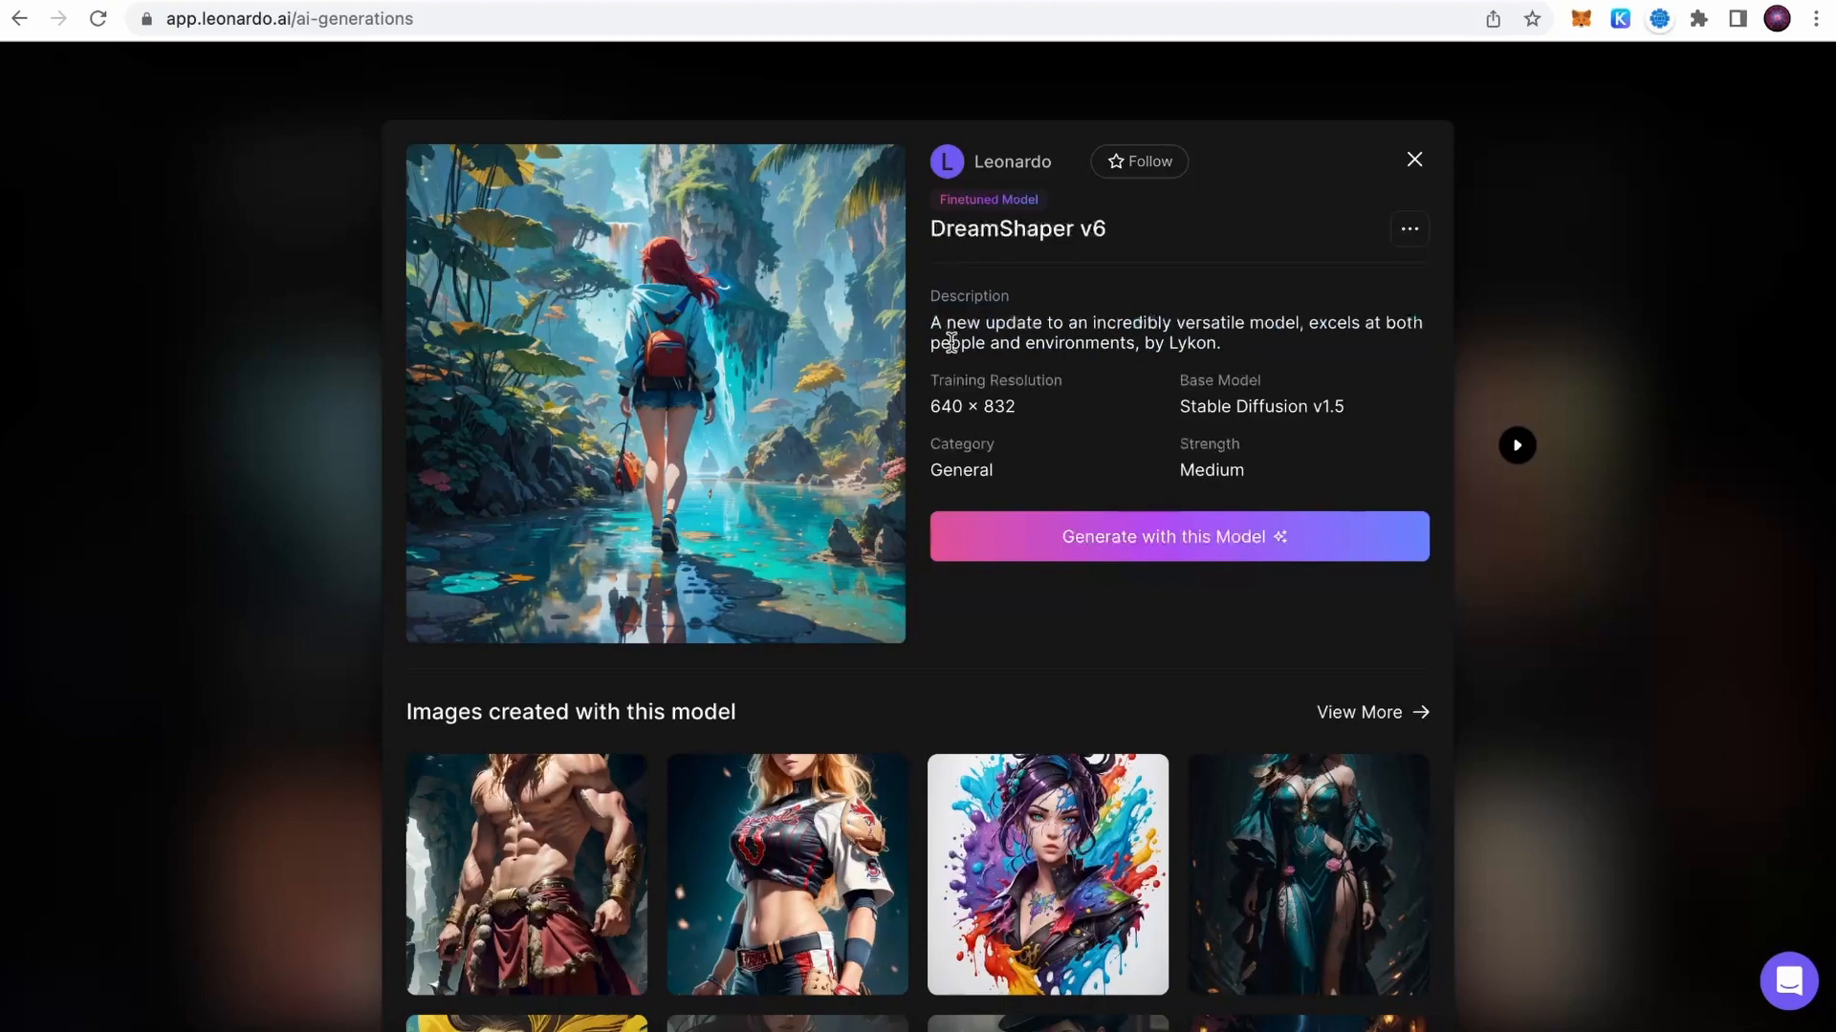
left_click_drag(951, 343, 1153, 339)
left_click(1129, 381)
scroll(1143, 392, "down", 5)
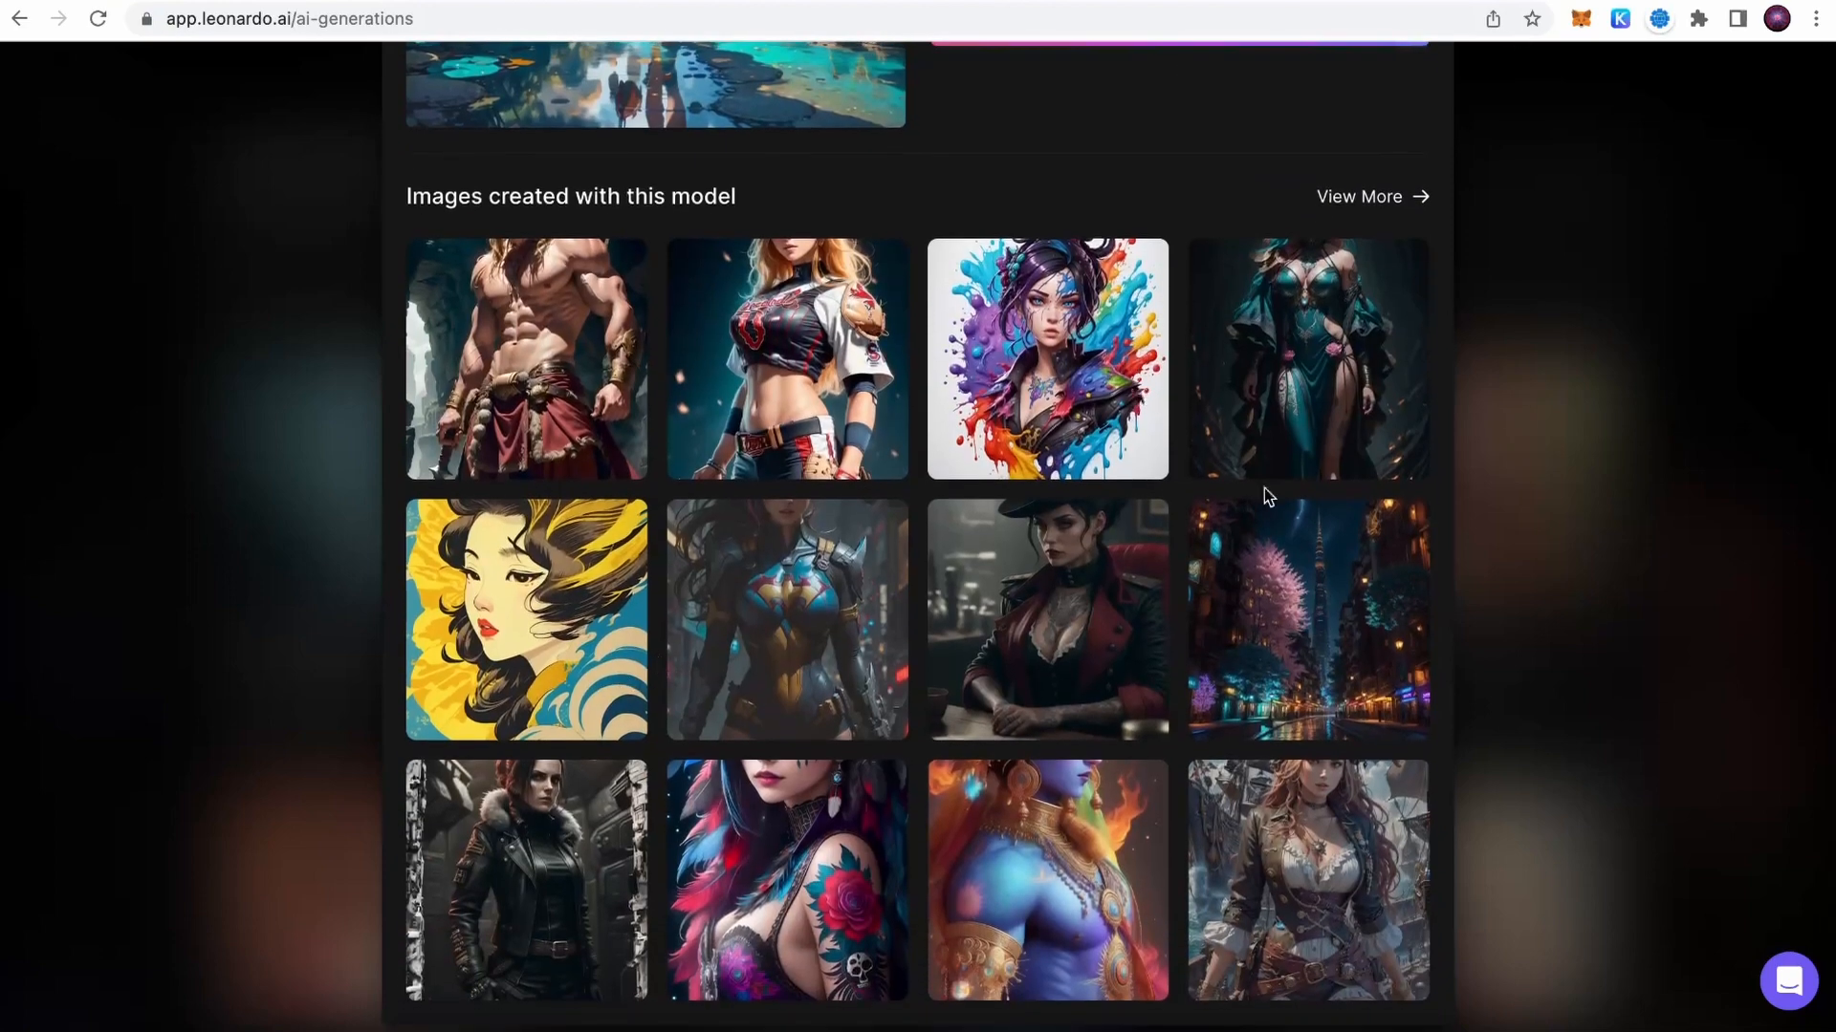
scroll(1187, 726, "up", 6)
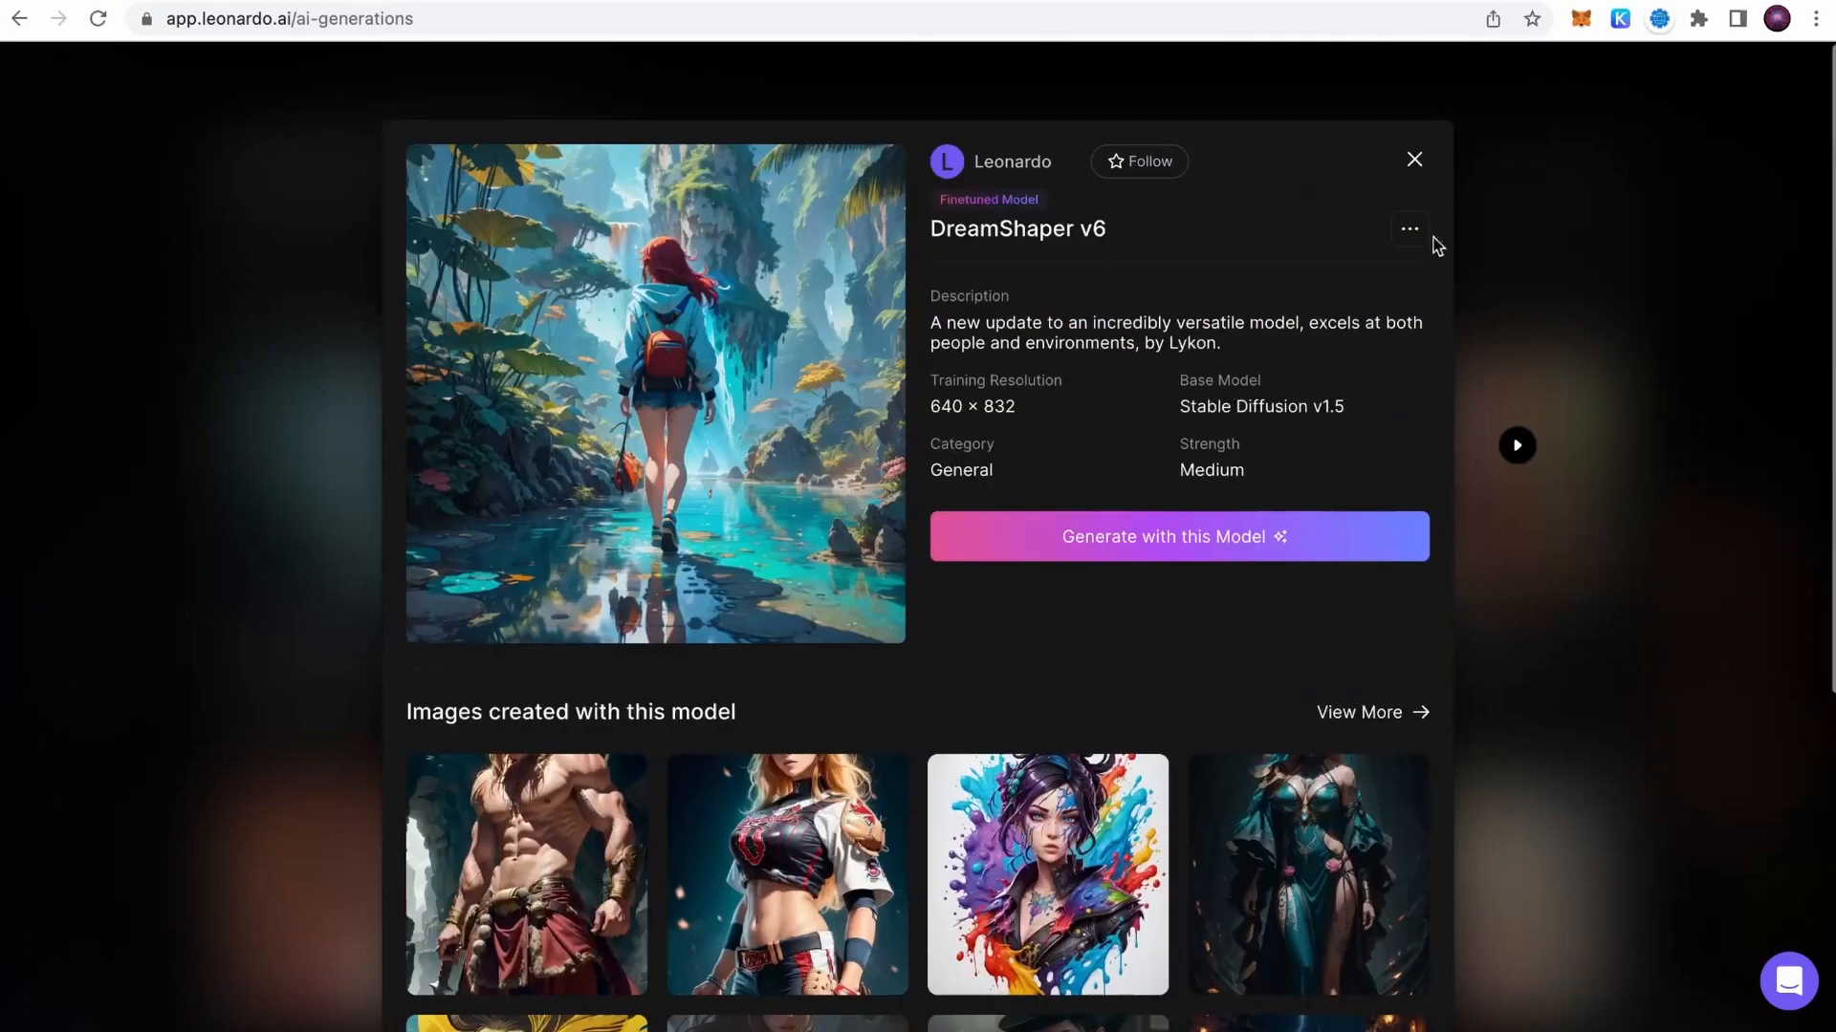
left_click(1419, 158)
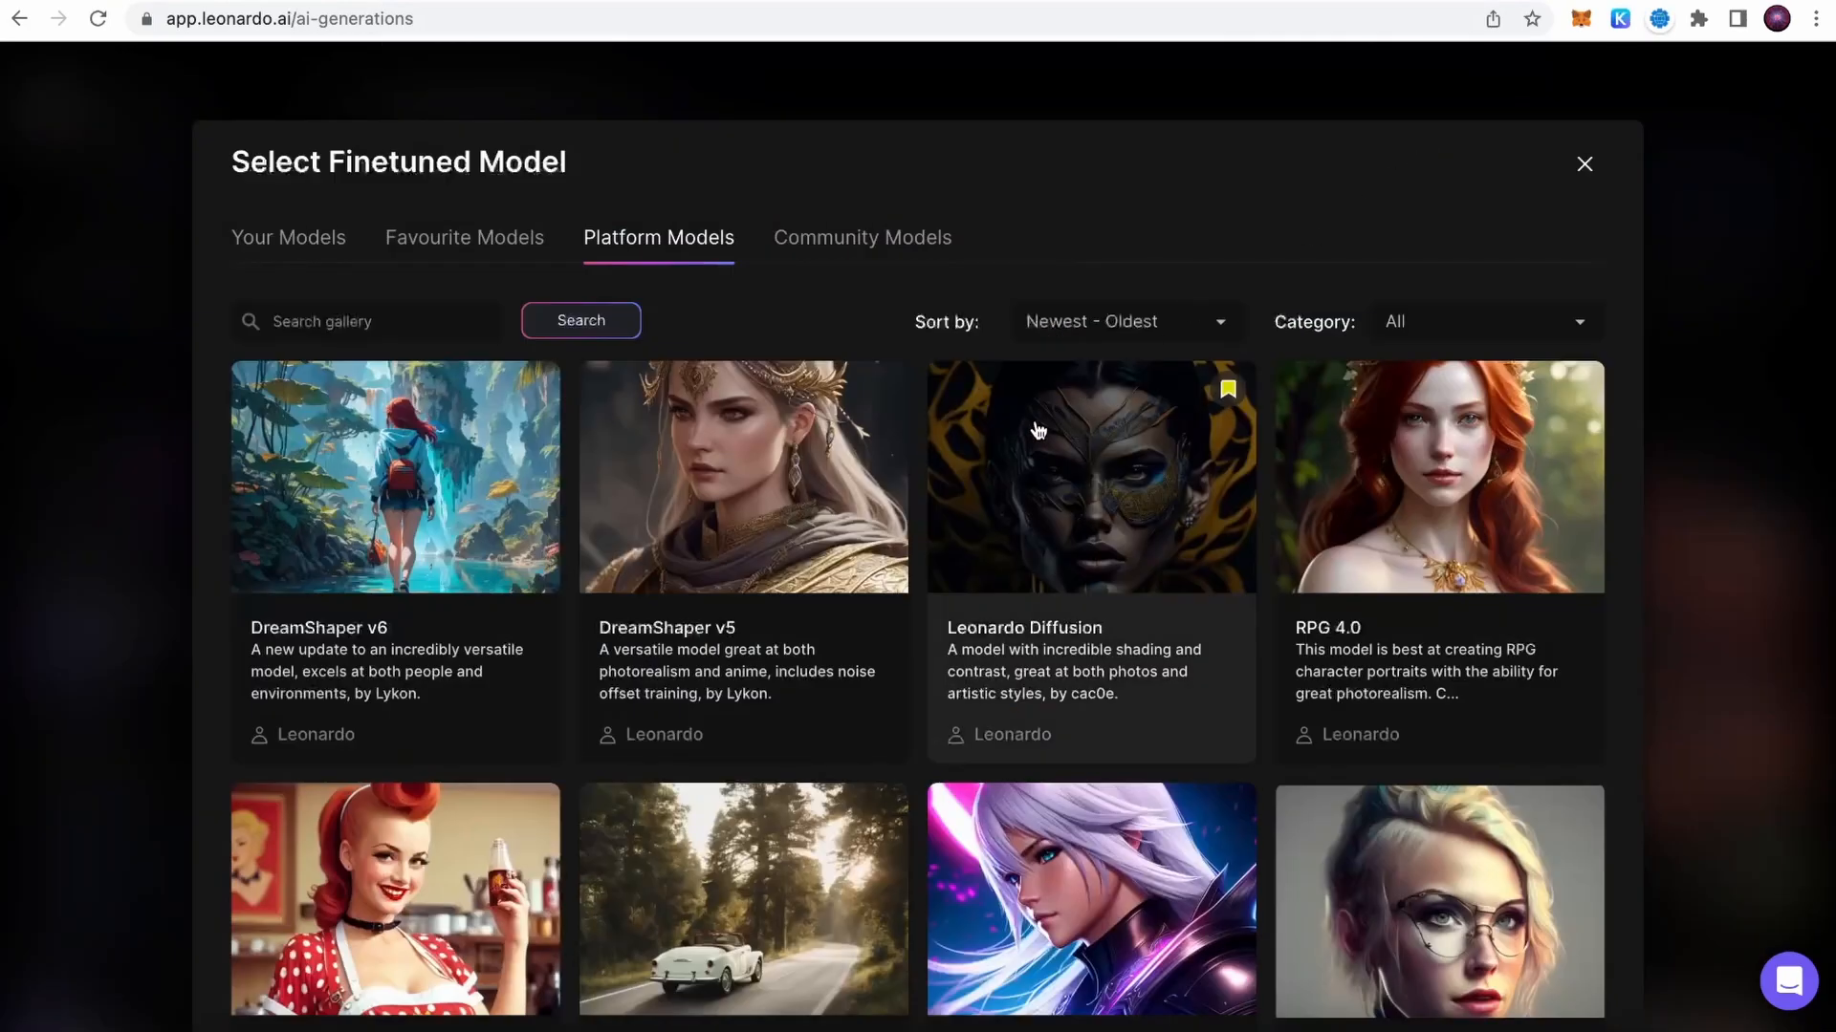
- Examine the Leonardo Diffusion model's details and the images created with it, and close them
left_click(1029, 451)
scroll(1027, 486, "down", 7)
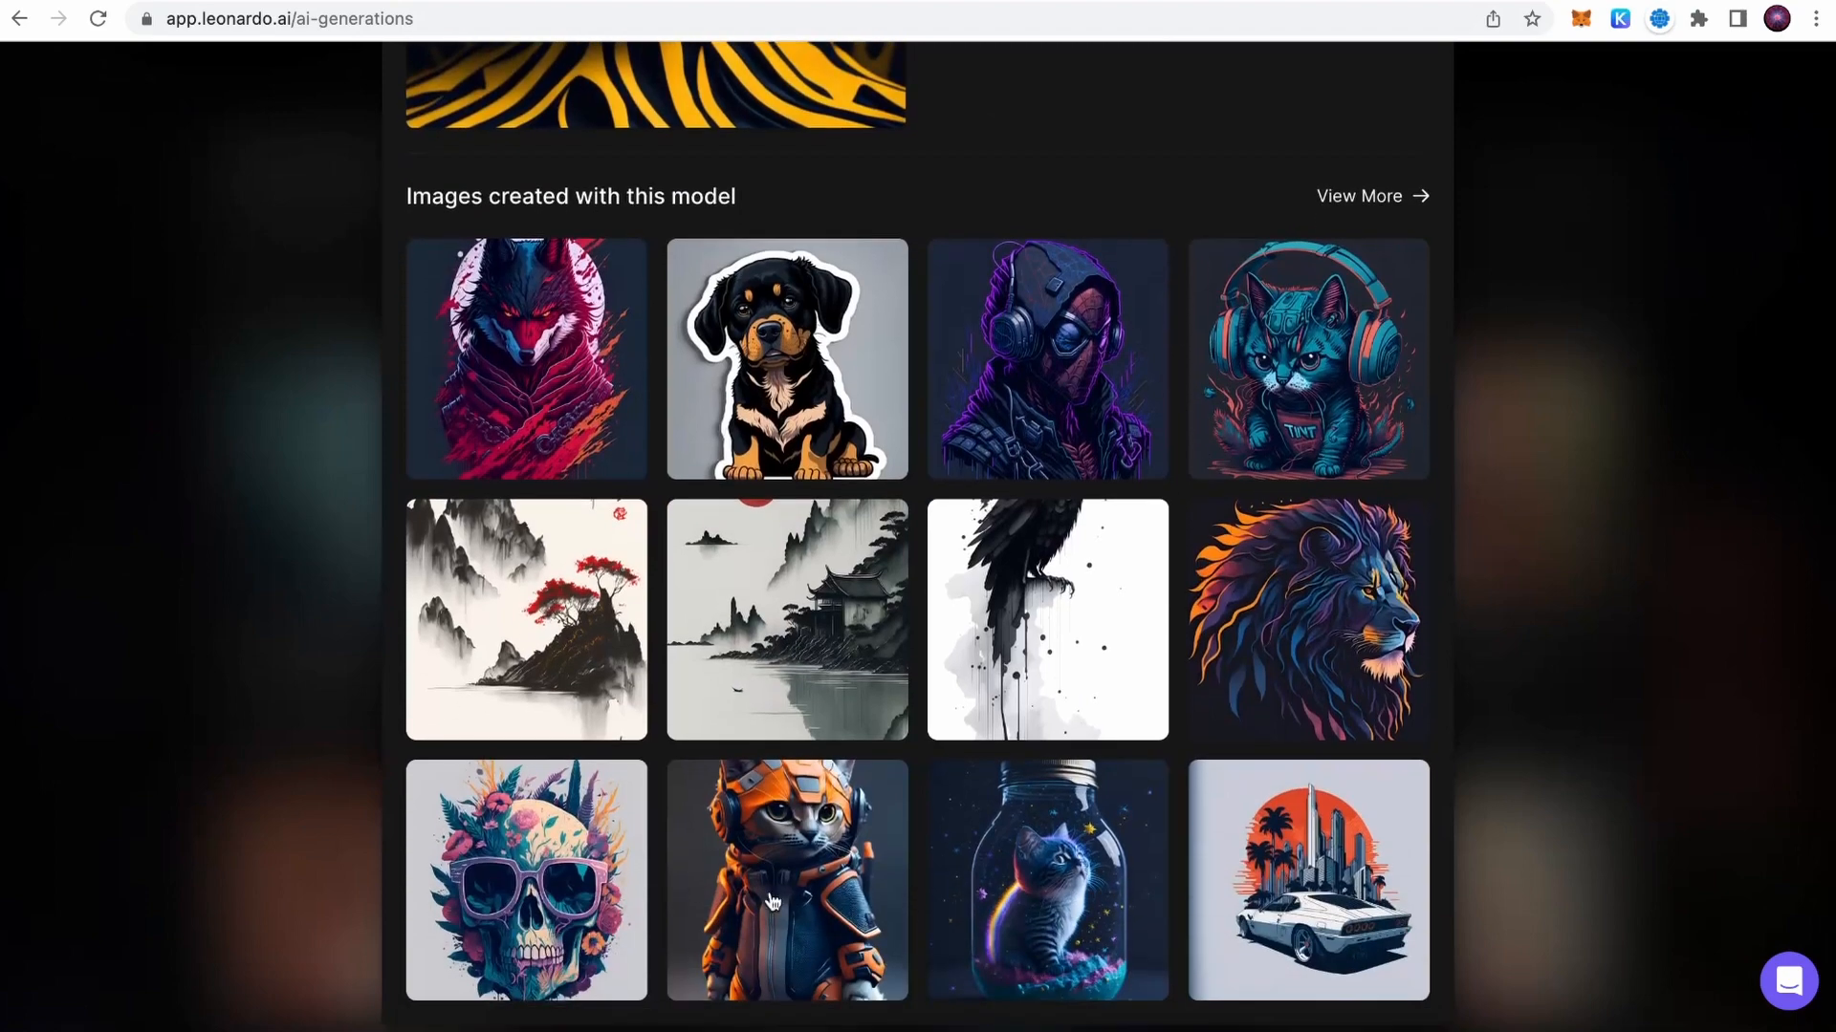
scroll(1185, 760, "up", 1)
scroll(1188, 758, "up", 7)
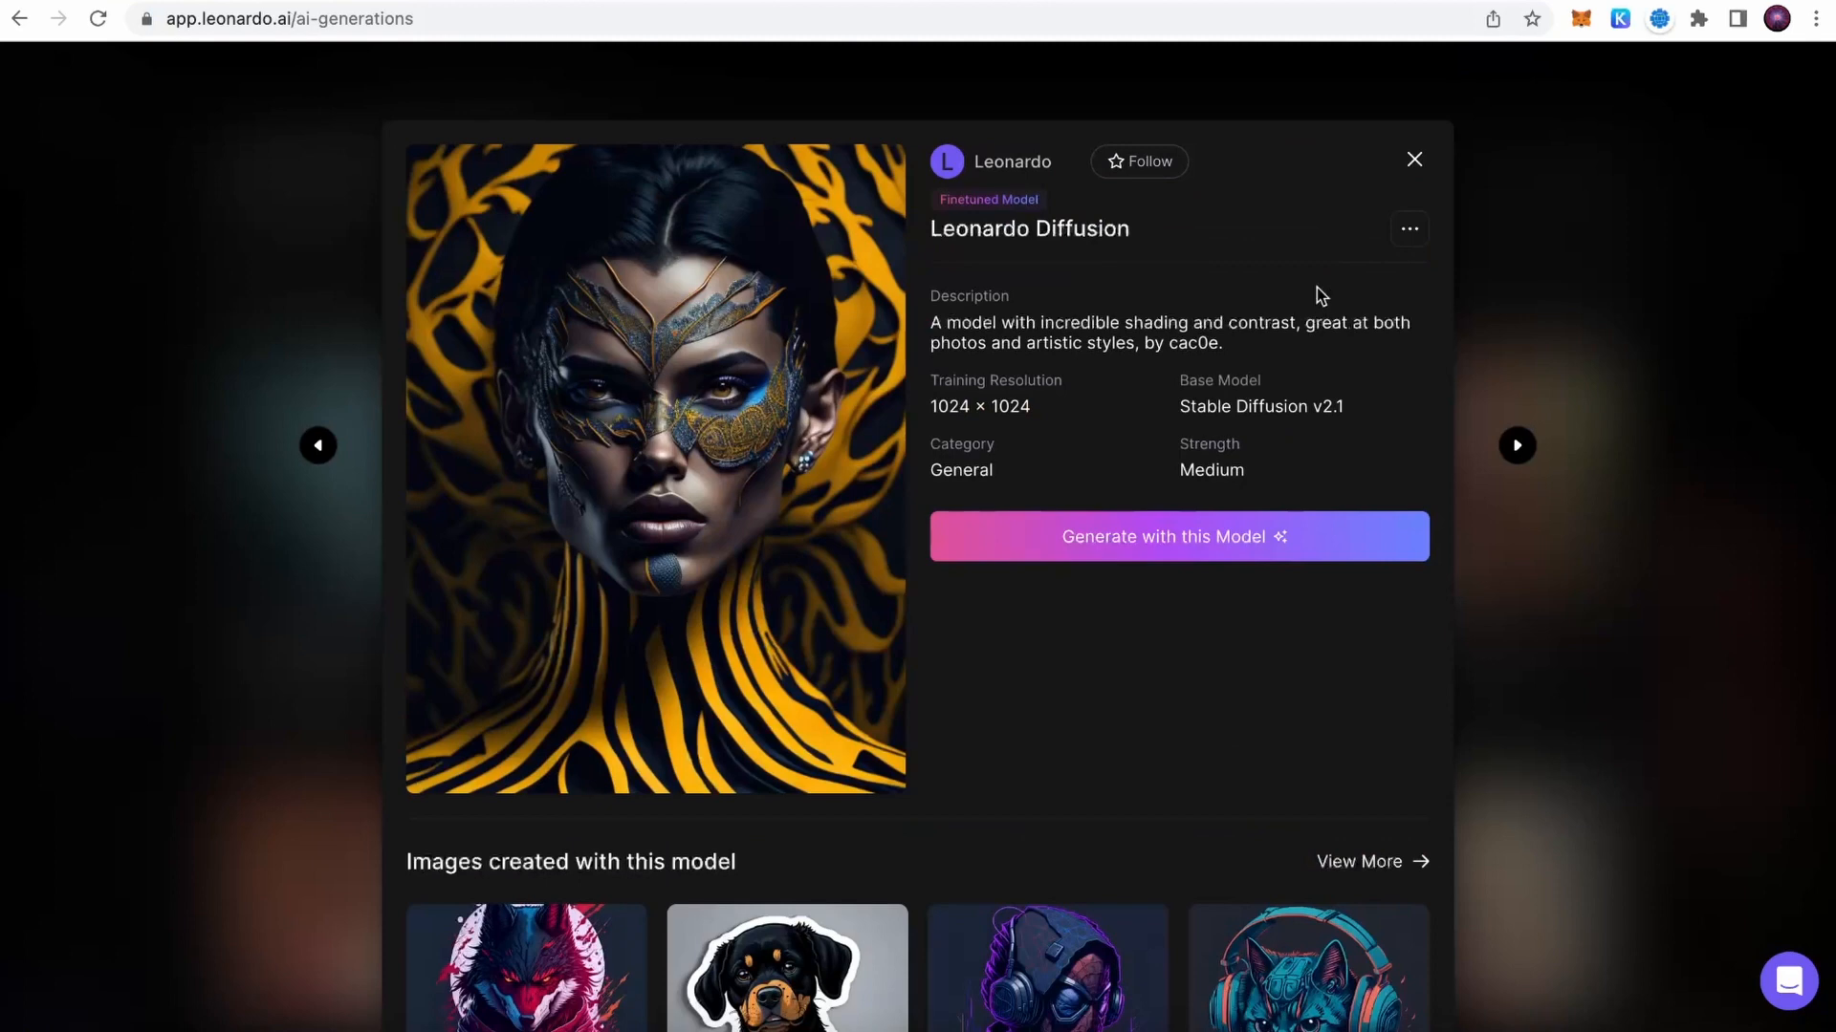
left_click(1418, 182)
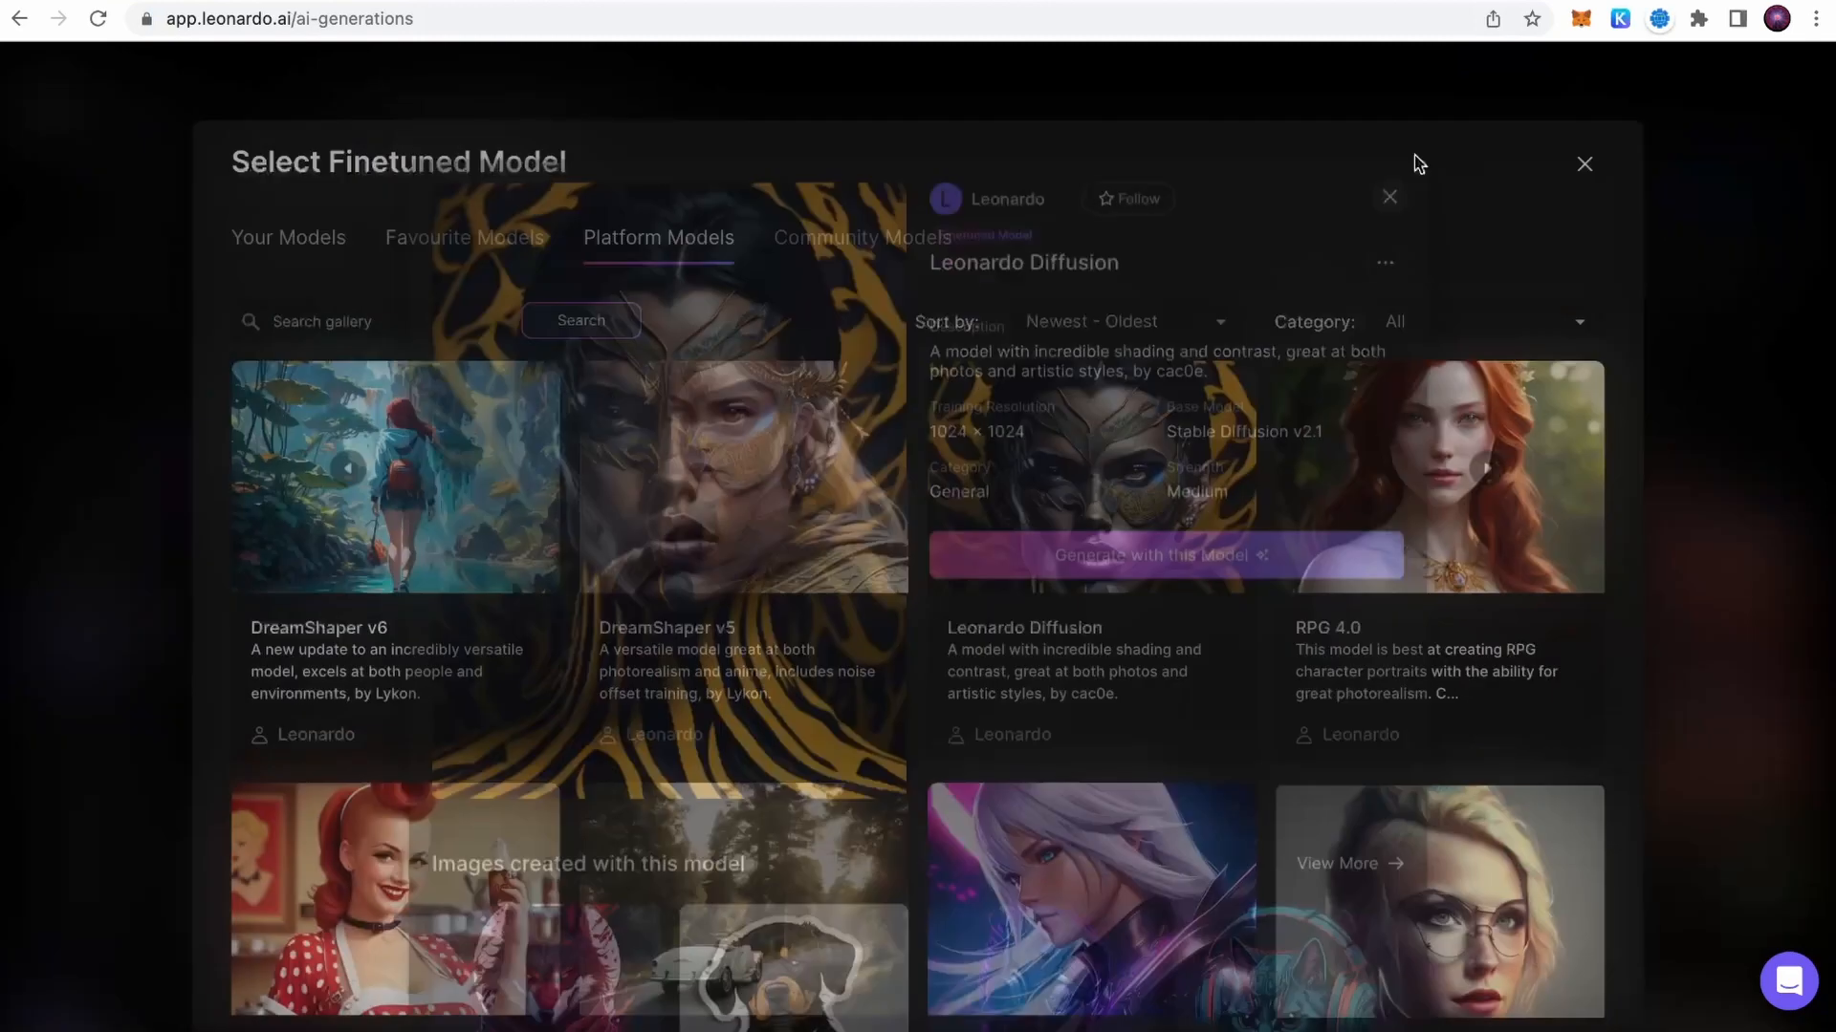
- Choose the DreamShaper v6 platform model for image generation
left_click(393, 505)
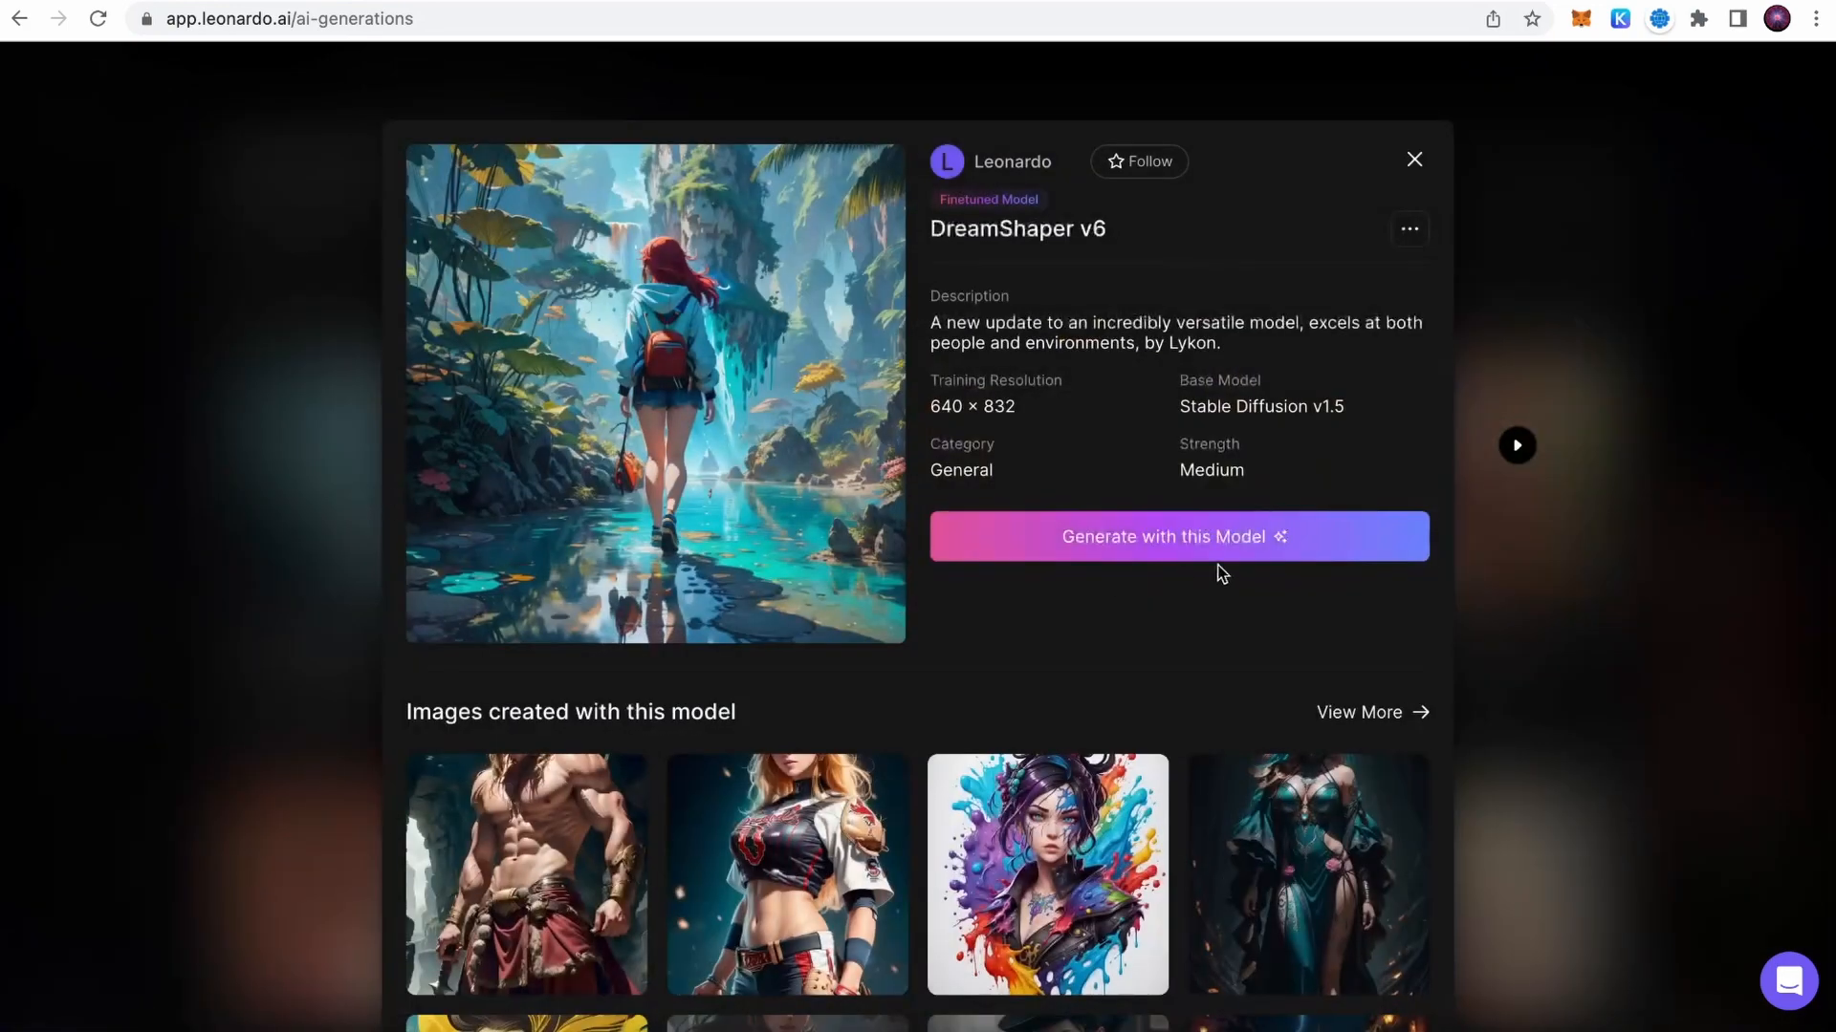
left_click(1134, 543)
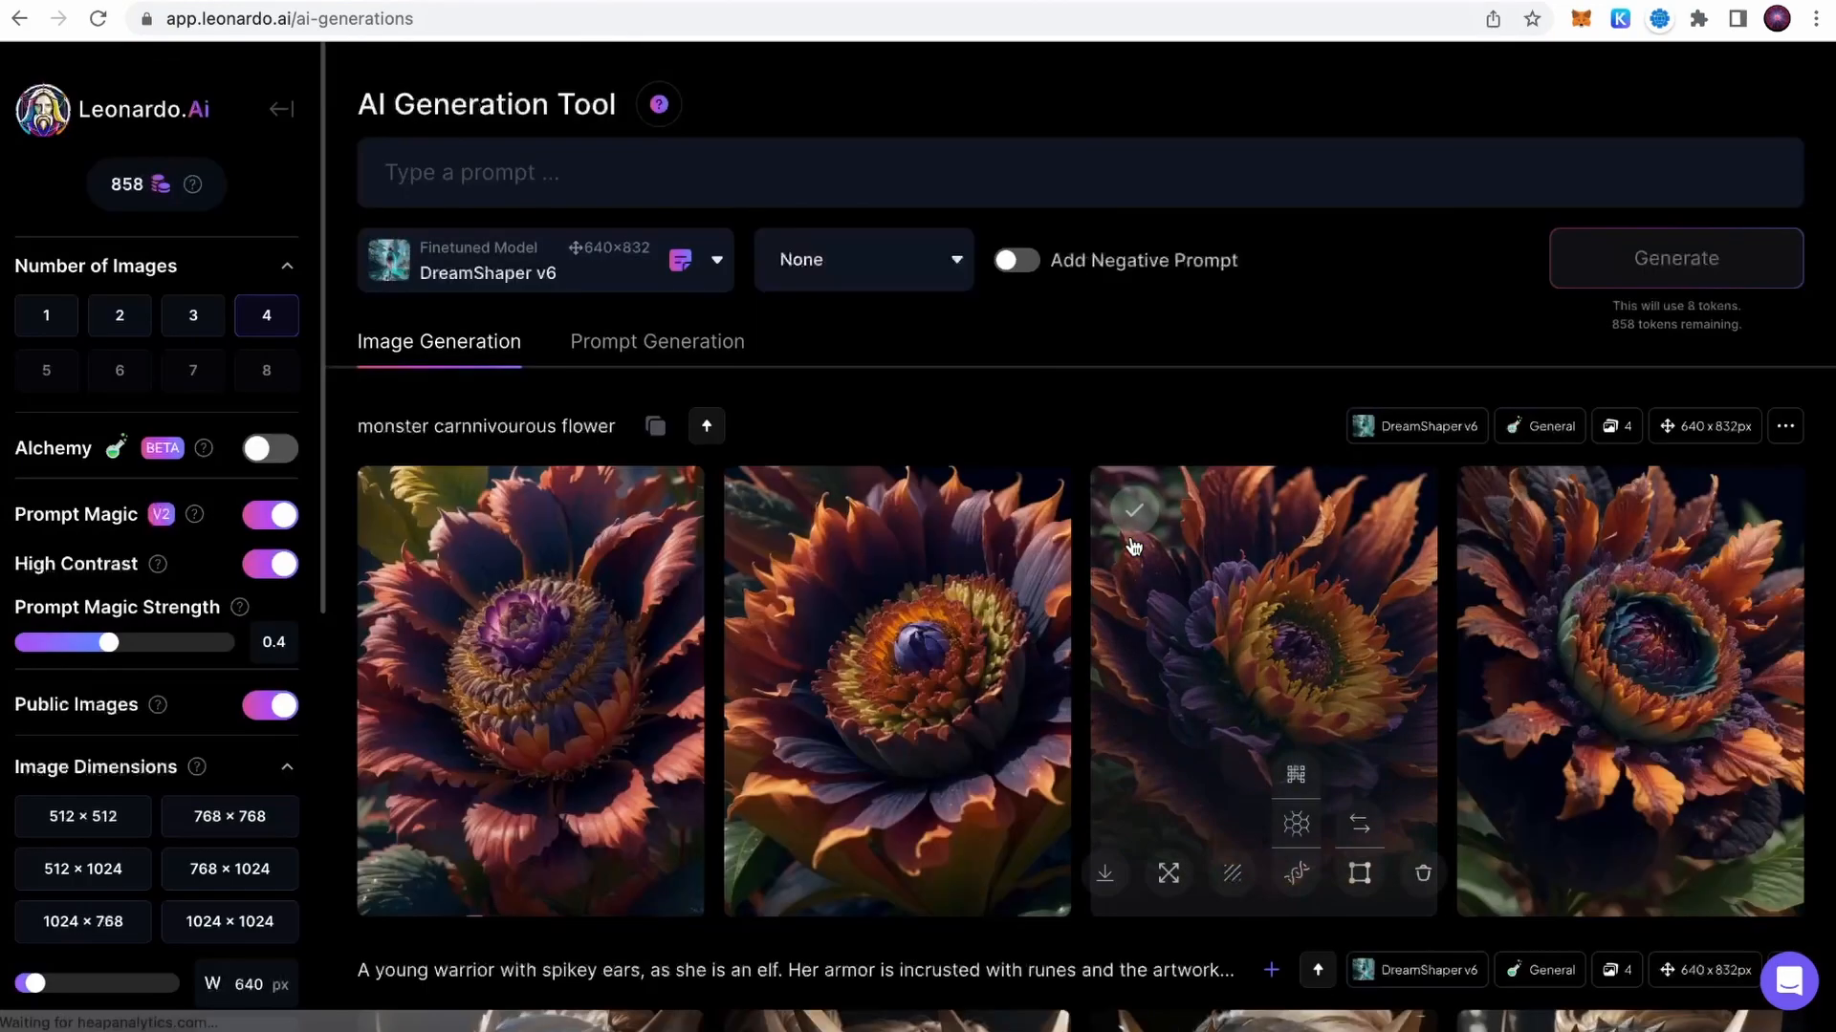
- Enter a prompt for a realistic, highly detailed portrait of a young beautiful female elf warrior with spikey ears and armor incrusted with runes
left_click(364, 166)
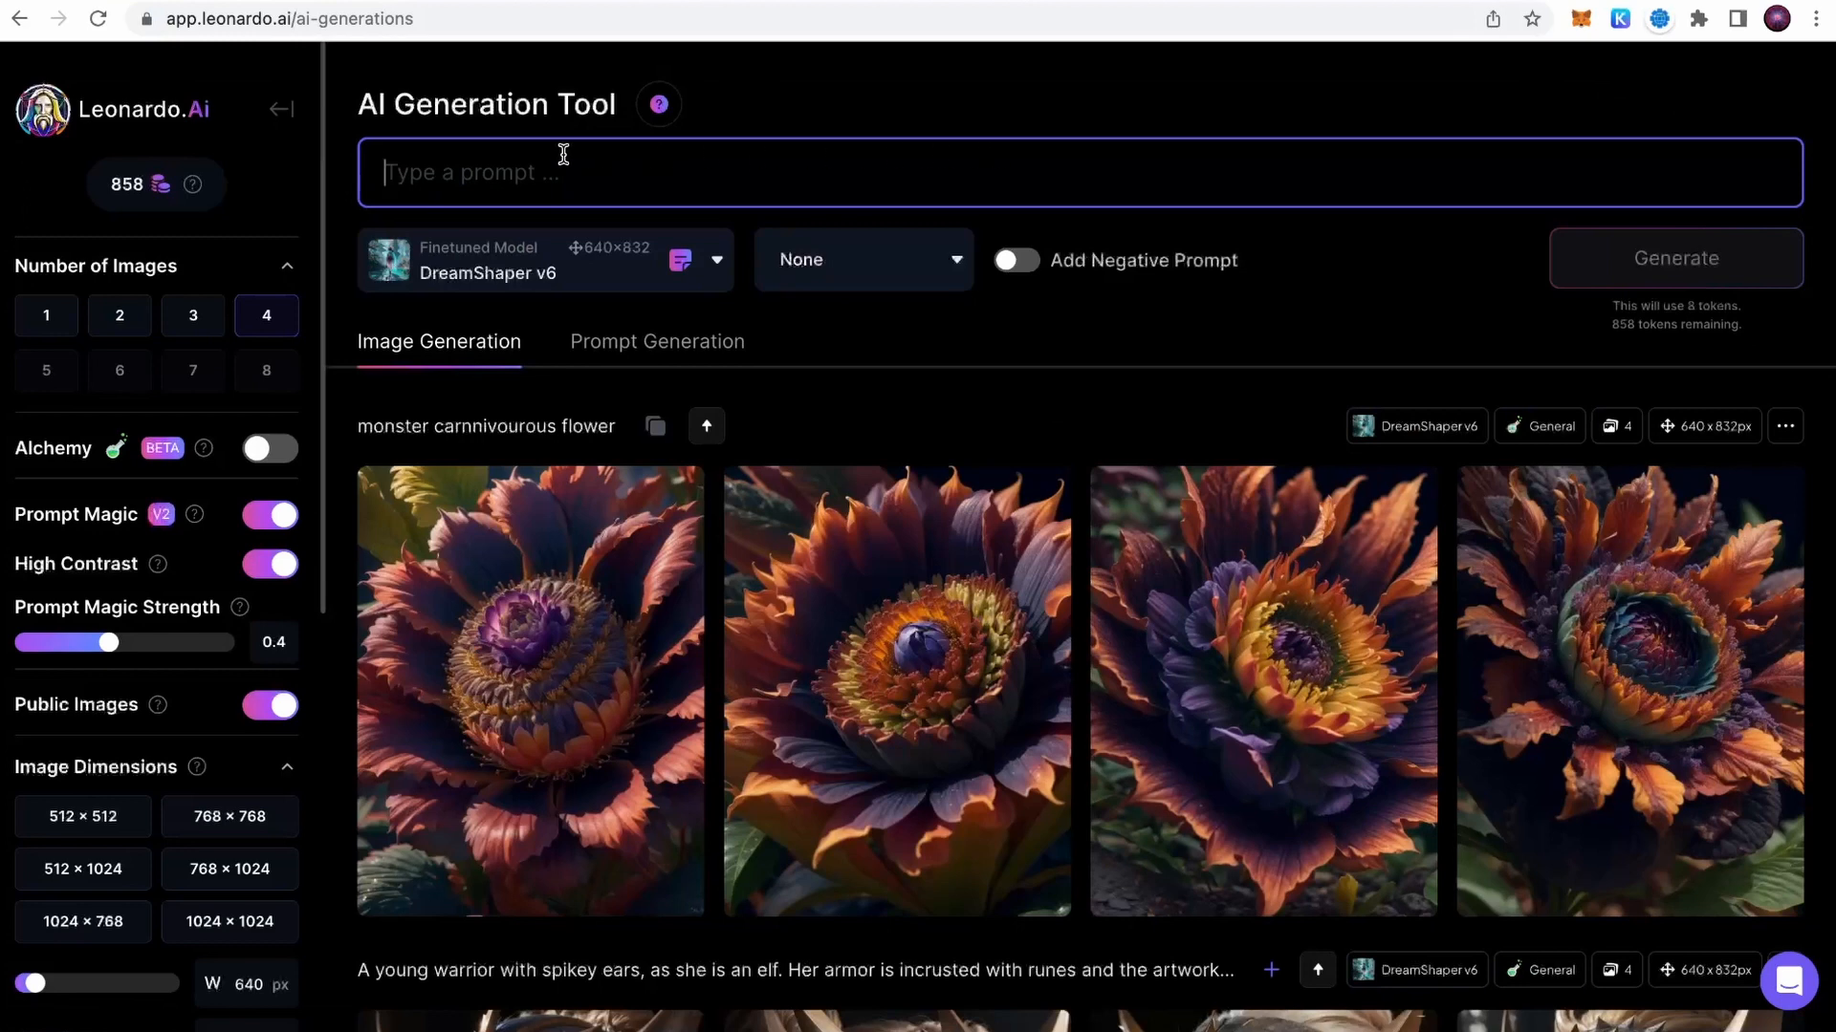
type("A young beautiful female warrior with spikey ears, as she is an elf. Her armor is incrusted with runes and the artwork is in realistic highly detailed style. It is a portrait.")
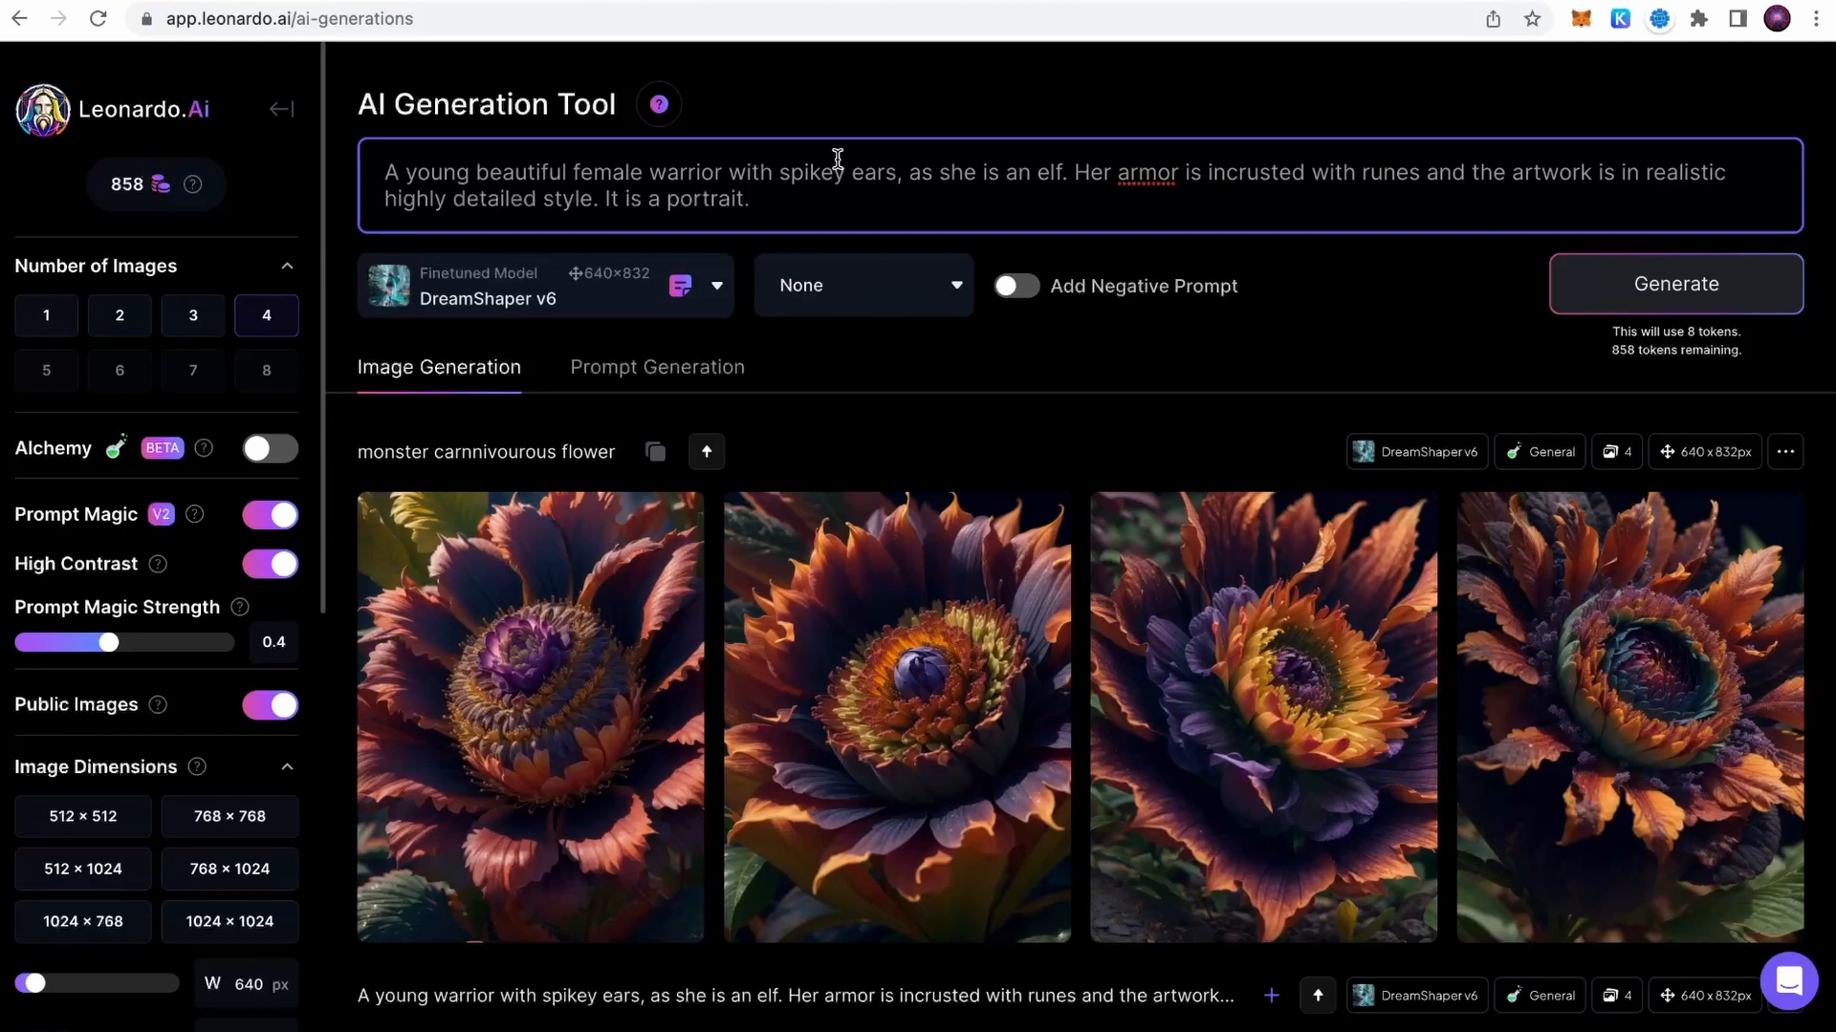
left_click_drag(1037, 176, 1546, 178)
left_click(1565, 179)
left_click_drag(857, 186, 594, 189)
left_click(794, 189)
- Raise the Guidance Scale to 9 for the elf warrior prompt
scroll(212, 535, "down", 1)
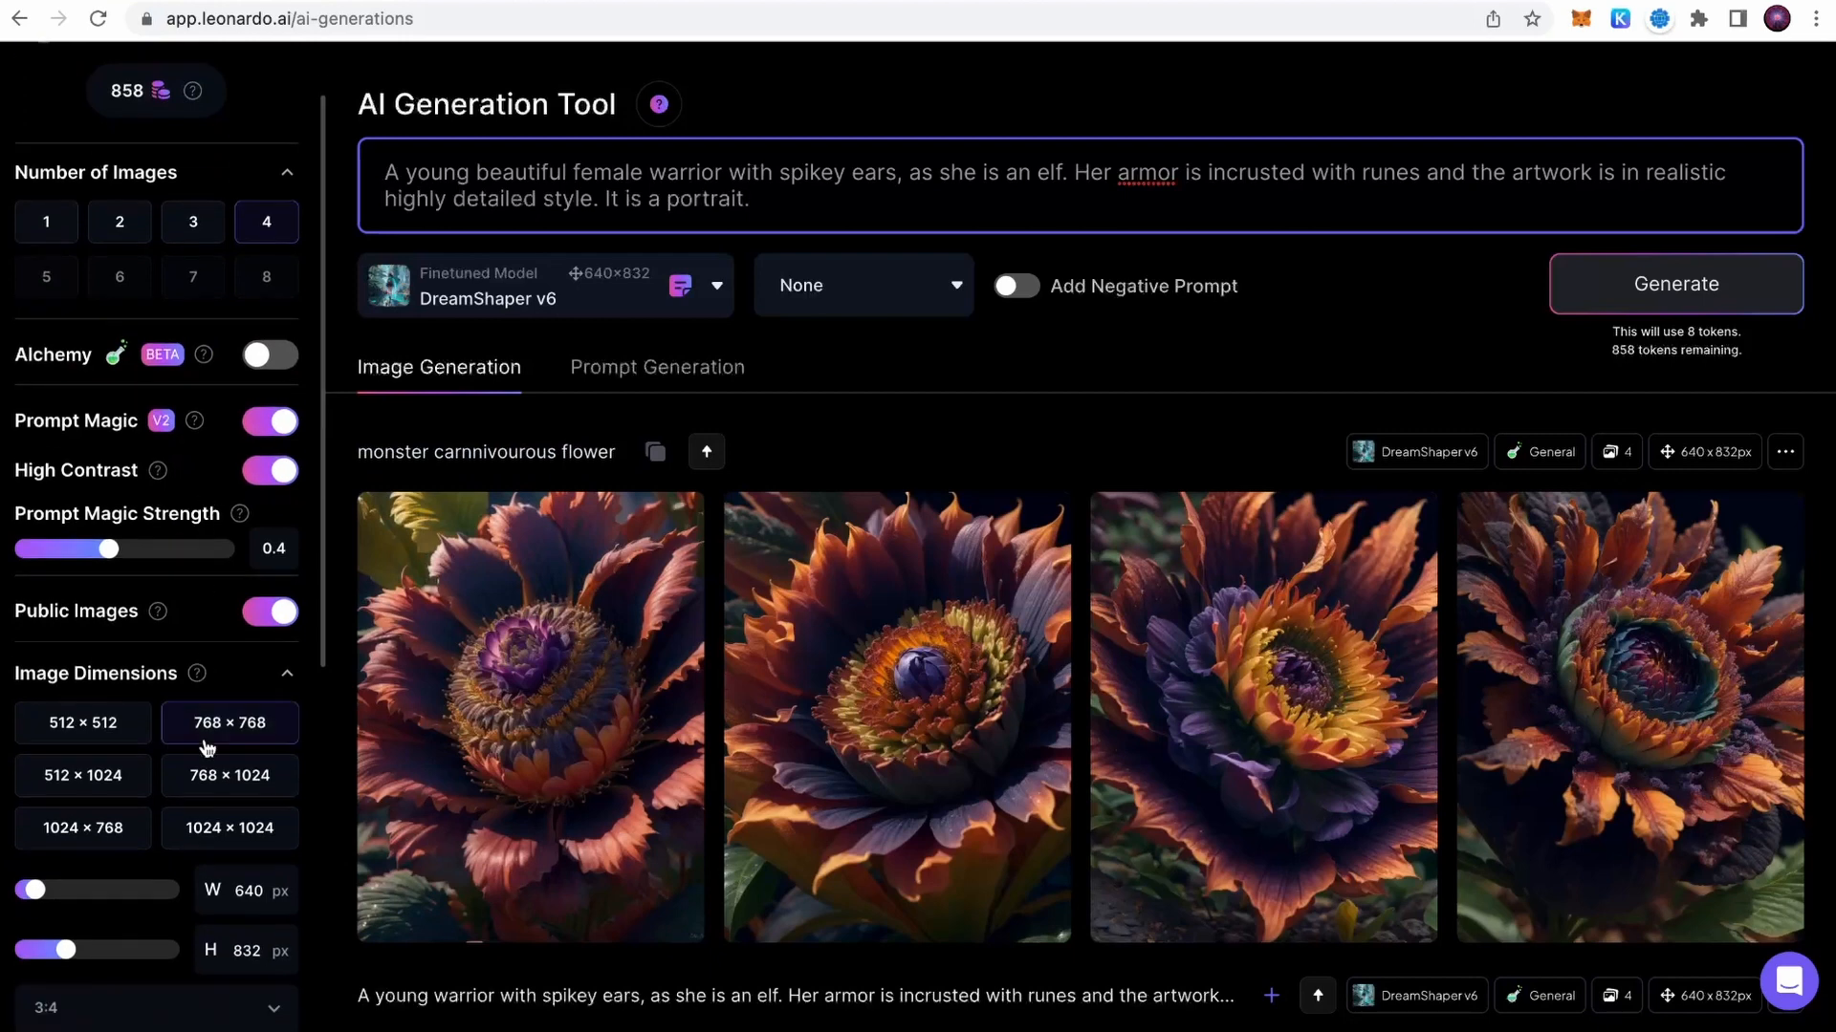
scroll(90, 823, "down", 5)
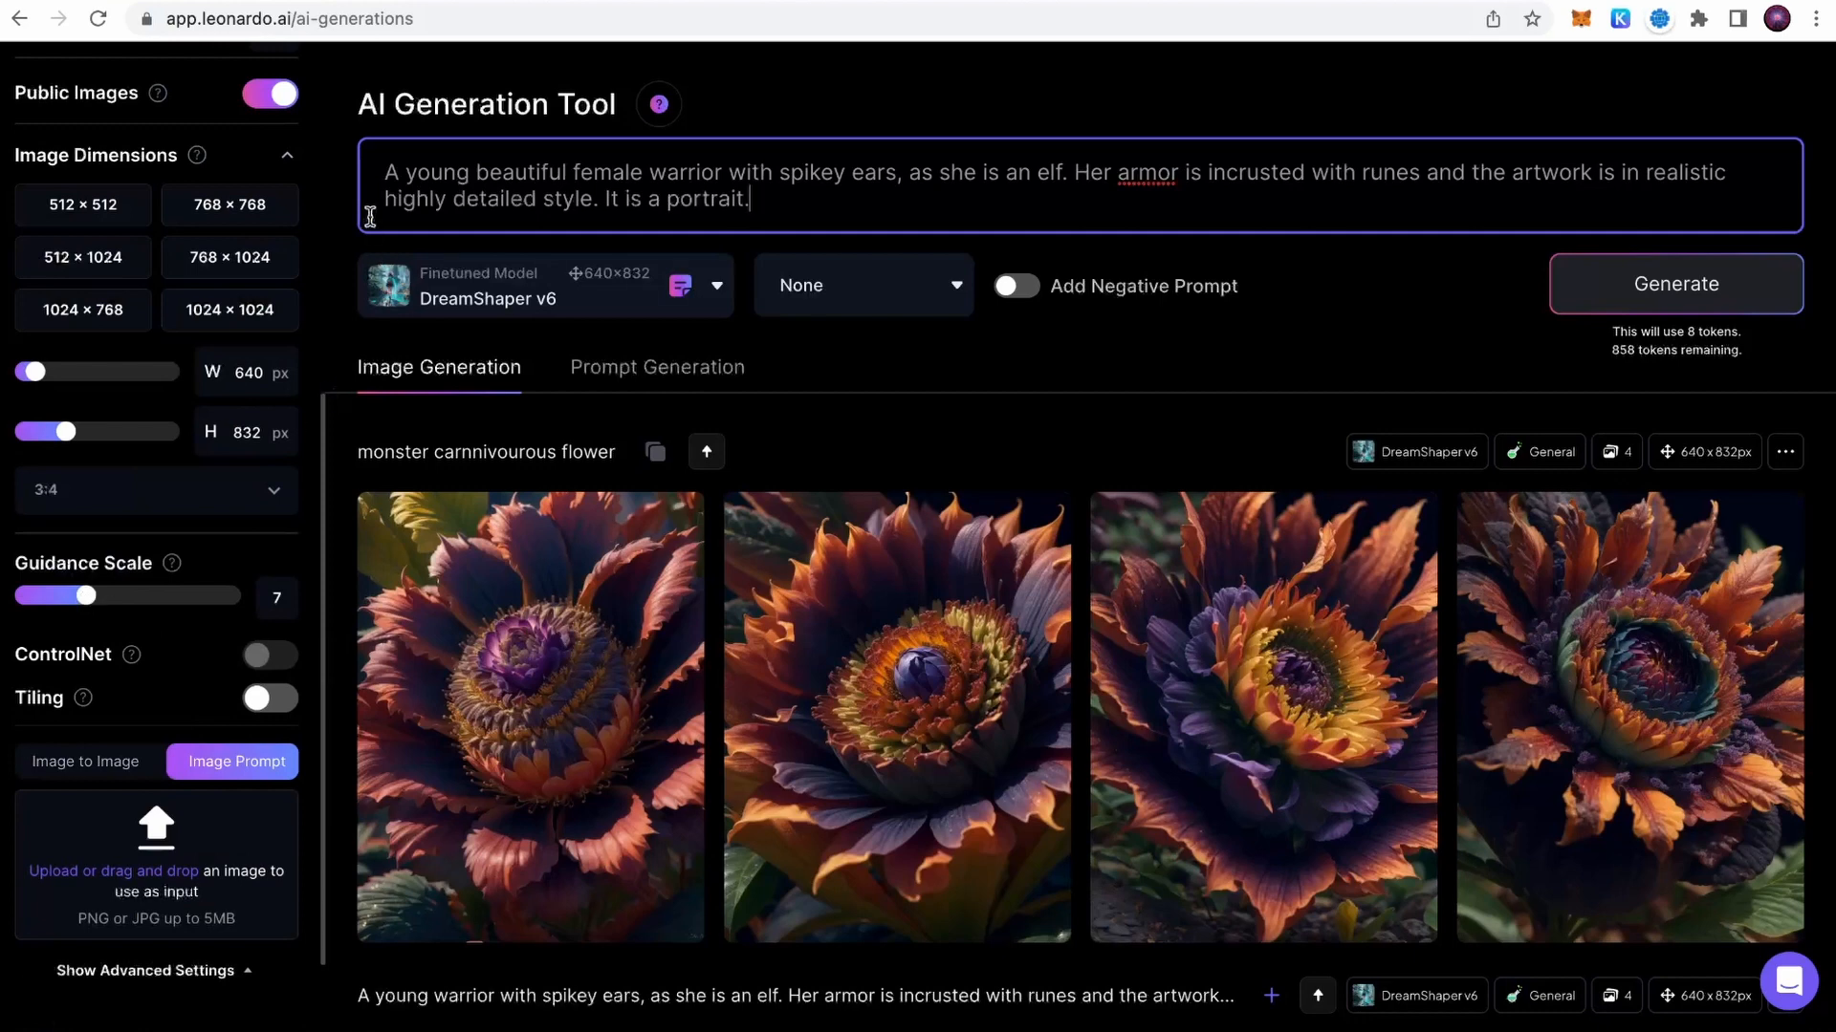
left_click_drag(384, 173, 846, 224)
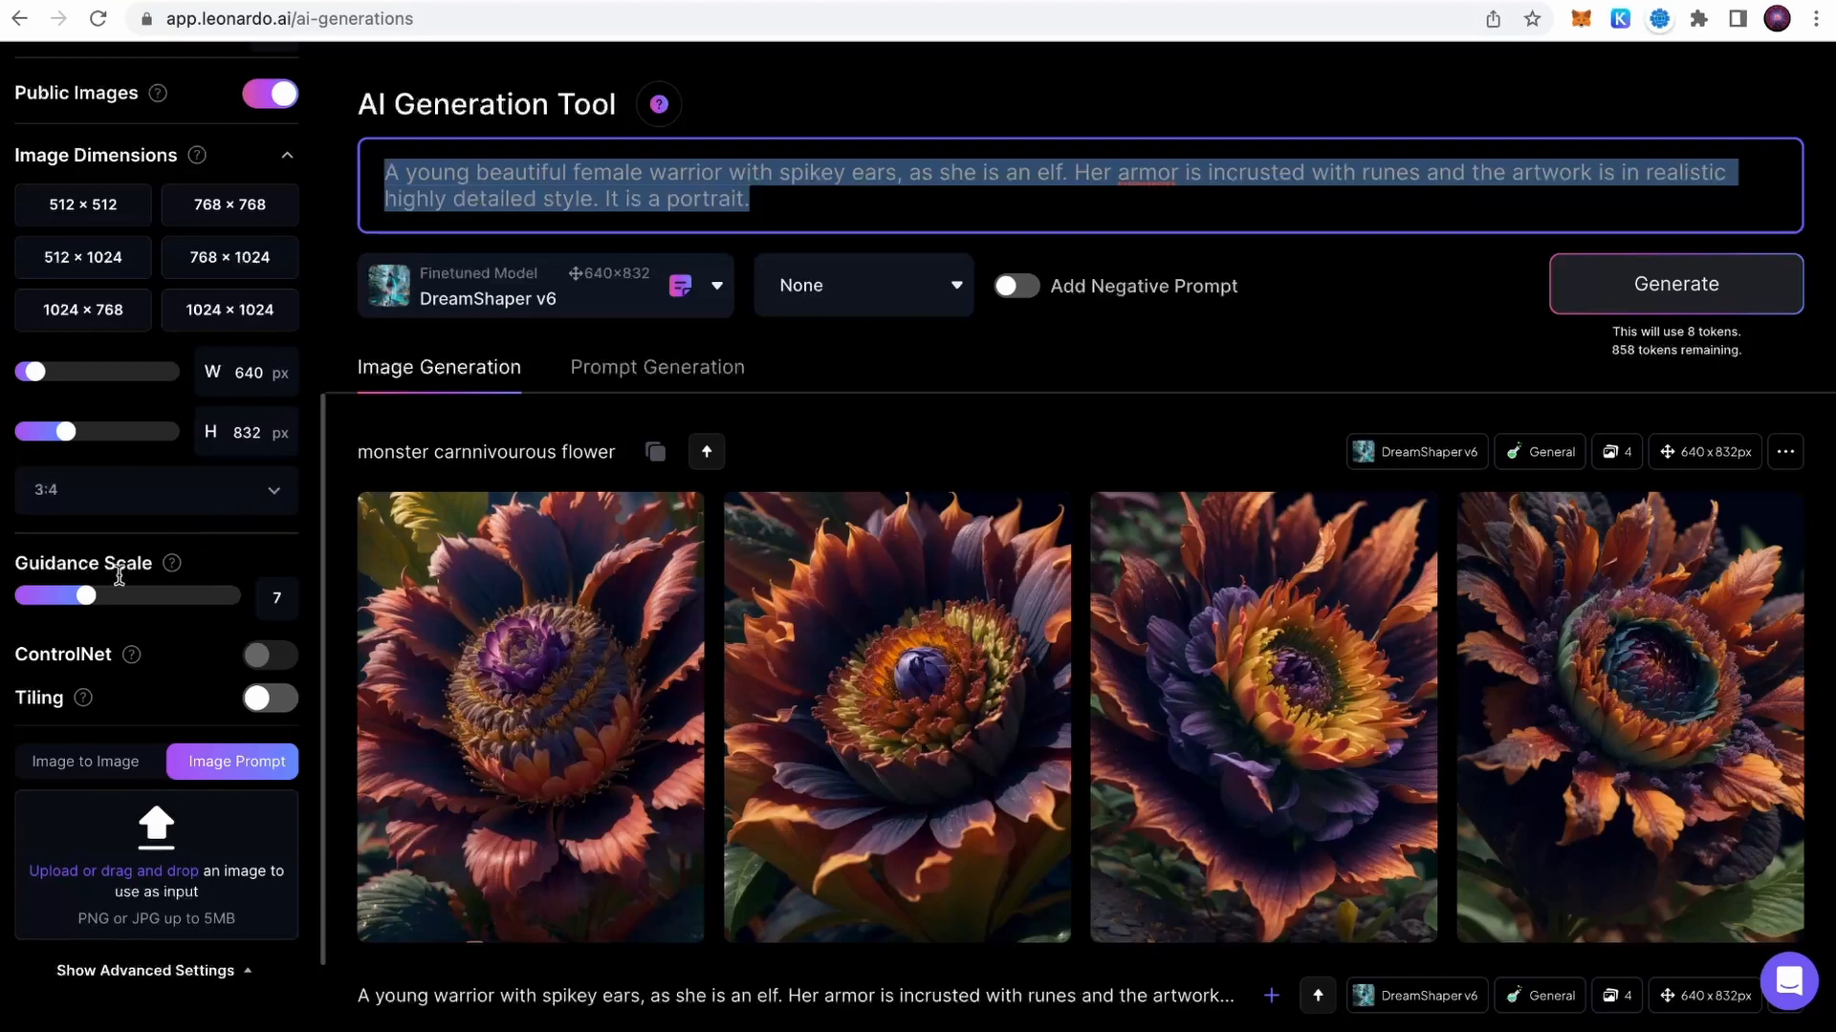
mouse_move(95, 598)
left_mouse_down()
mouse_move(244, 598)
mouse_move(111, 596)
left_mouse_up()
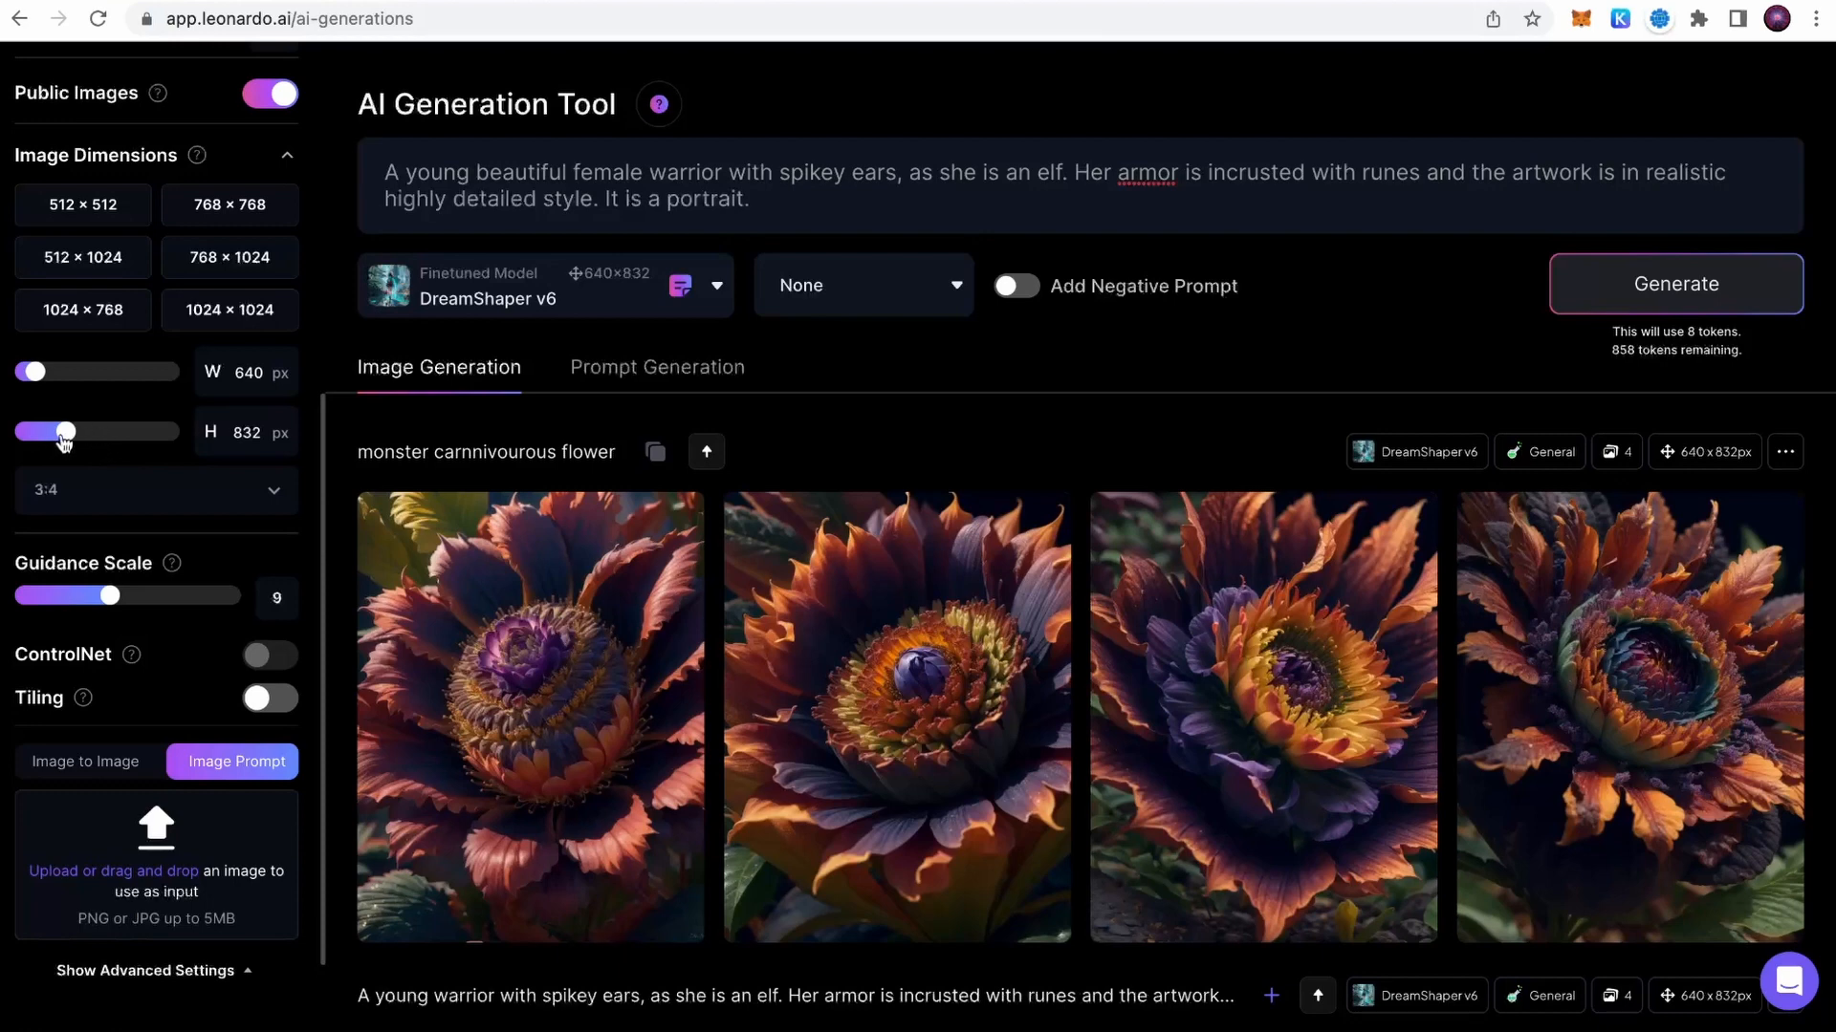
- Try out other image width and height values and return them to 640 × 832 px
left_click_drag(64, 436, 118, 432)
mouse_move(36, 375)
left_mouse_down()
mouse_move(148, 383)
mouse_move(39, 386)
left_mouse_up()
left_click_drag(116, 438, 66, 440)
- Set the number of images to 2 and generate them from the elf warrior prompt
scroll(282, 471, "up", 3)
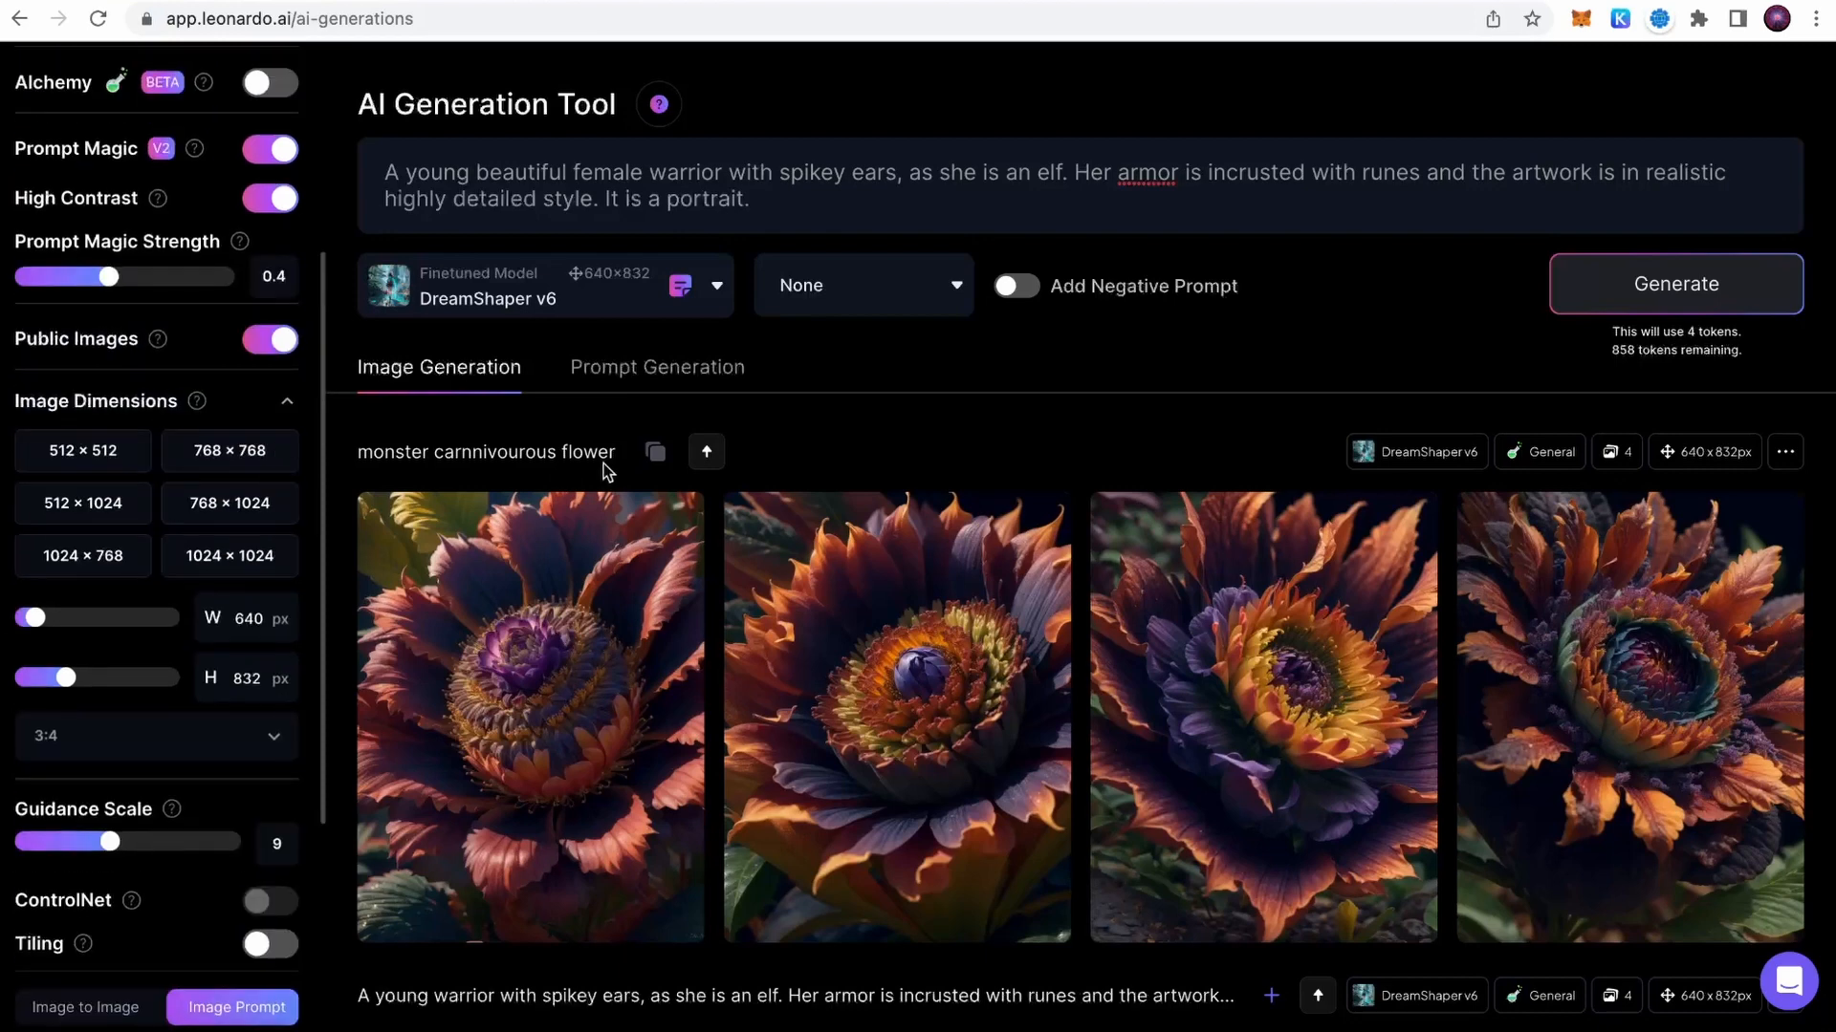
scroll(254, 459, "up", 3)
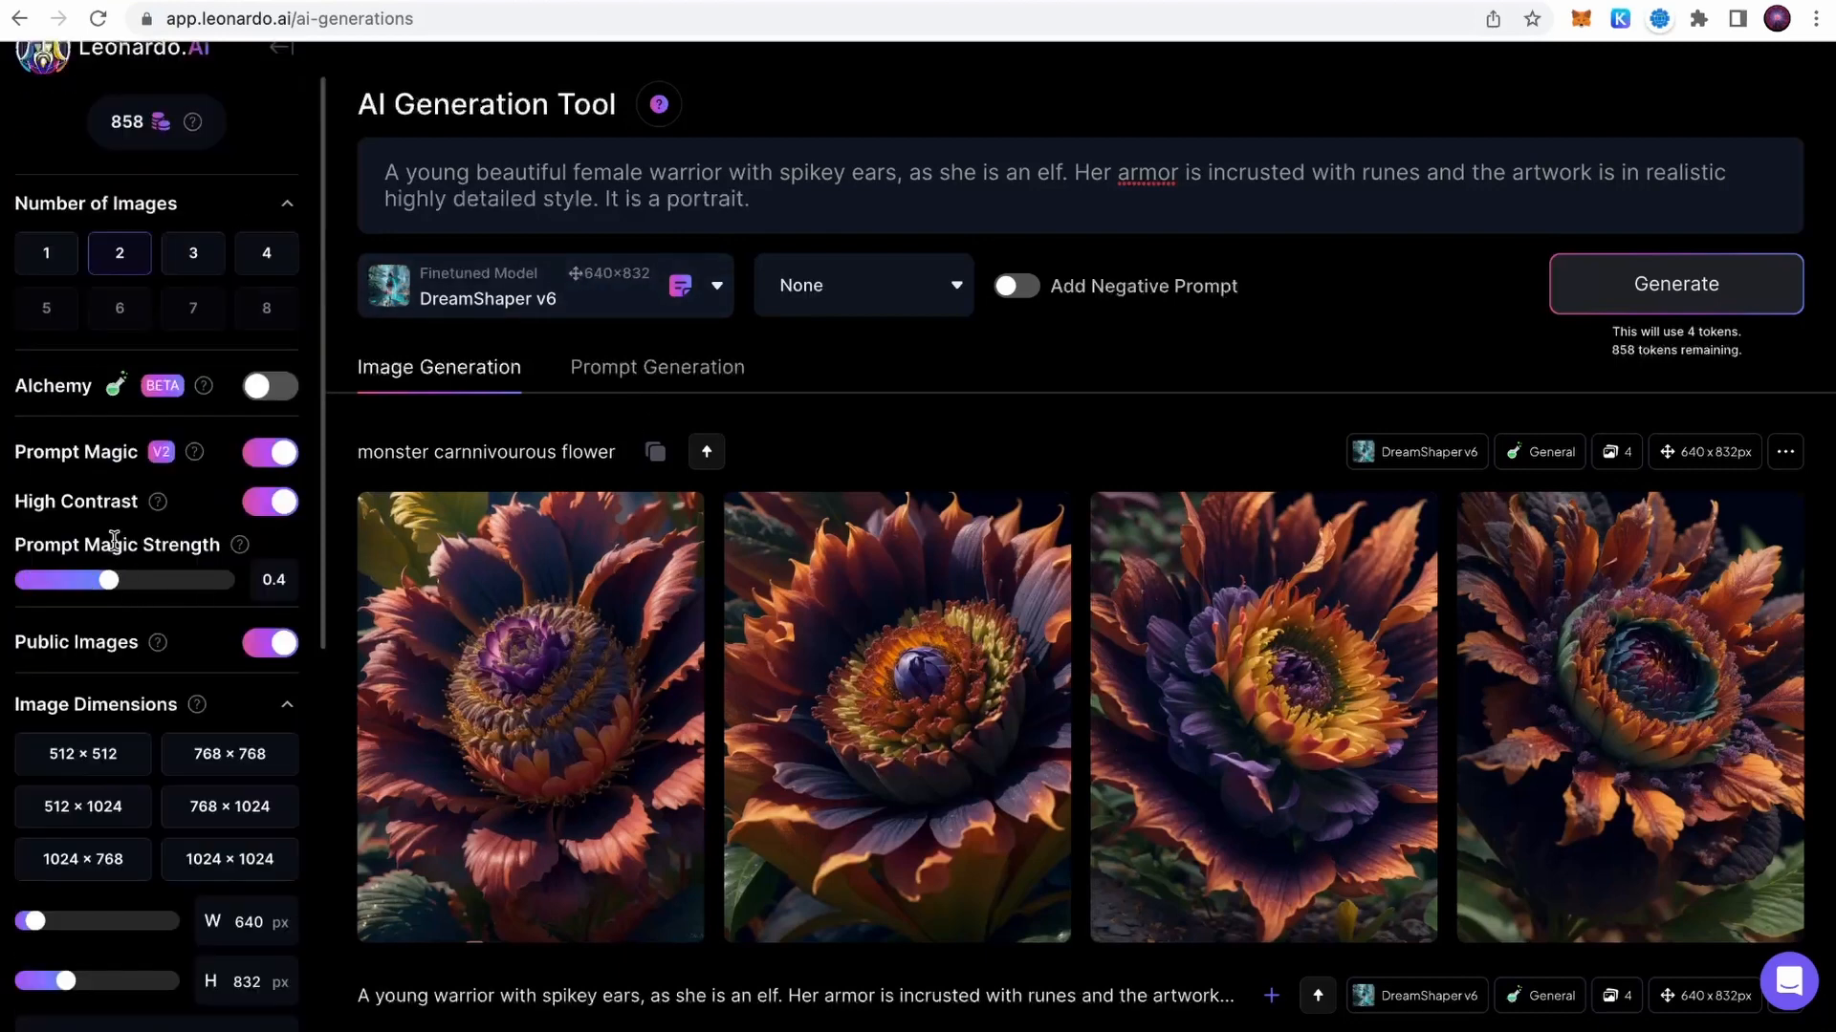
mouse_move(240, 554)
left_click_drag(379, 169, 807, 201)
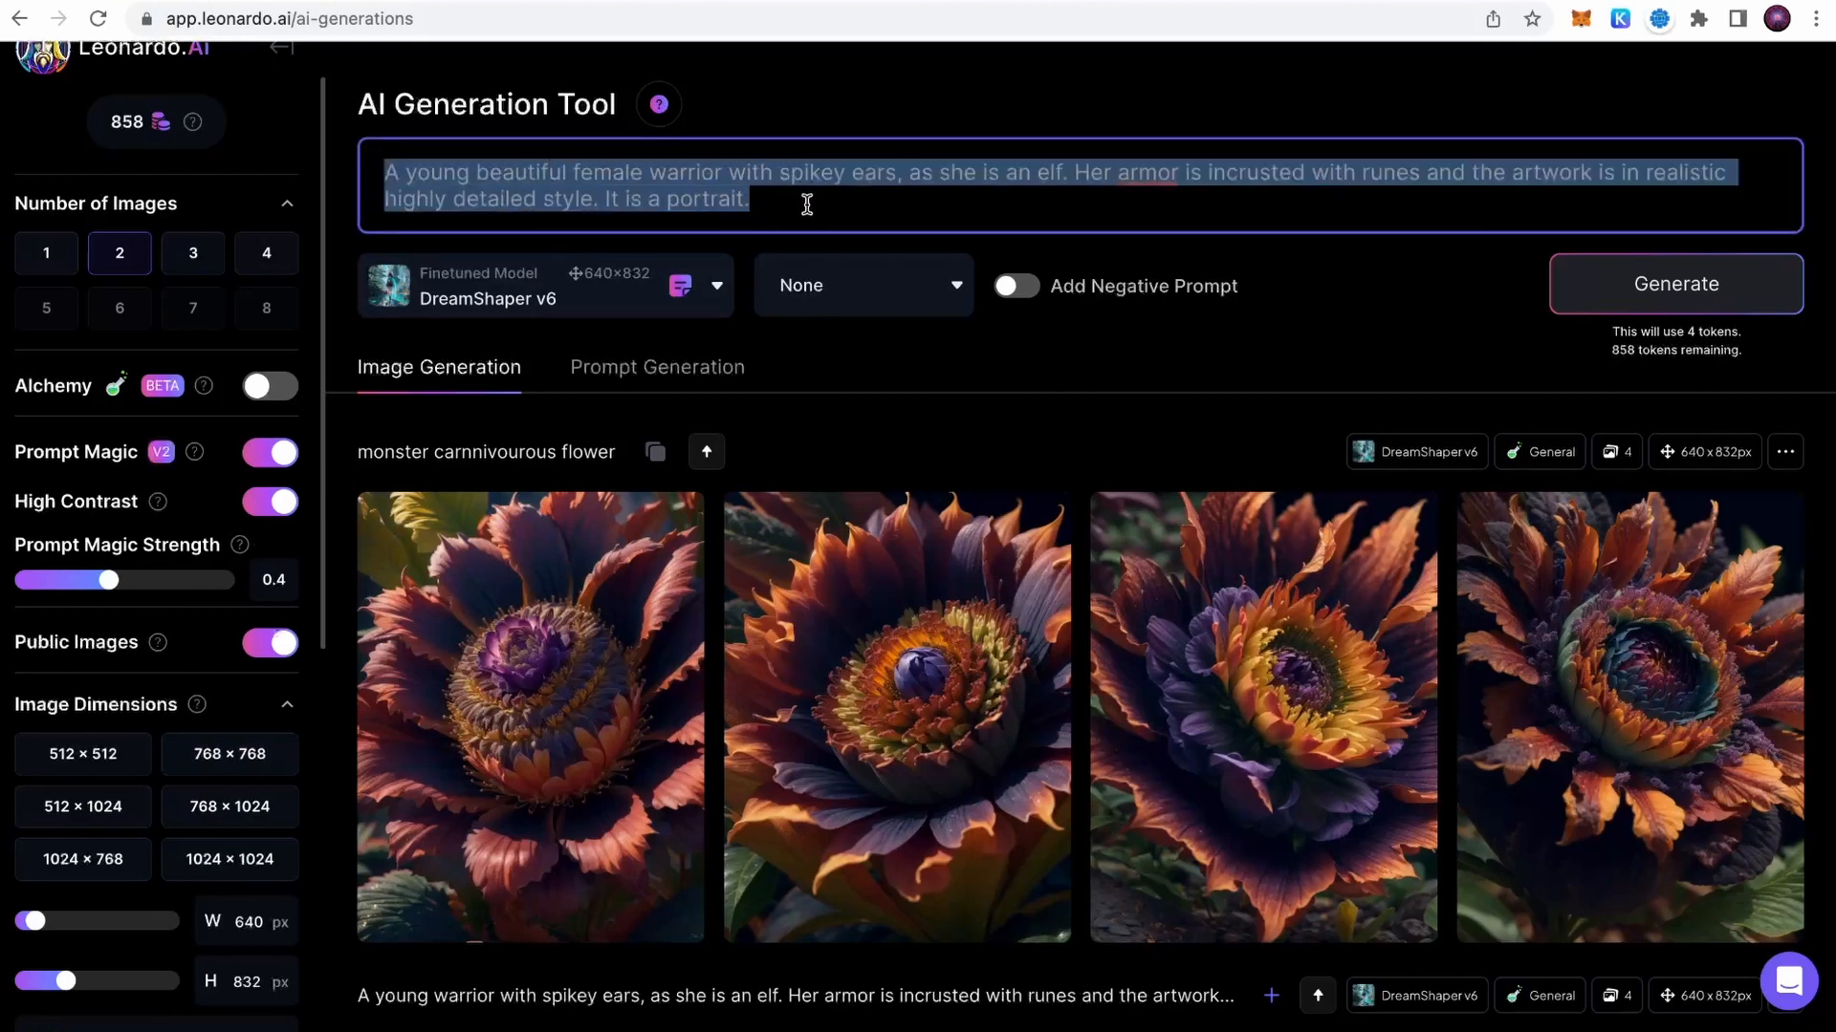
left_click(825, 205)
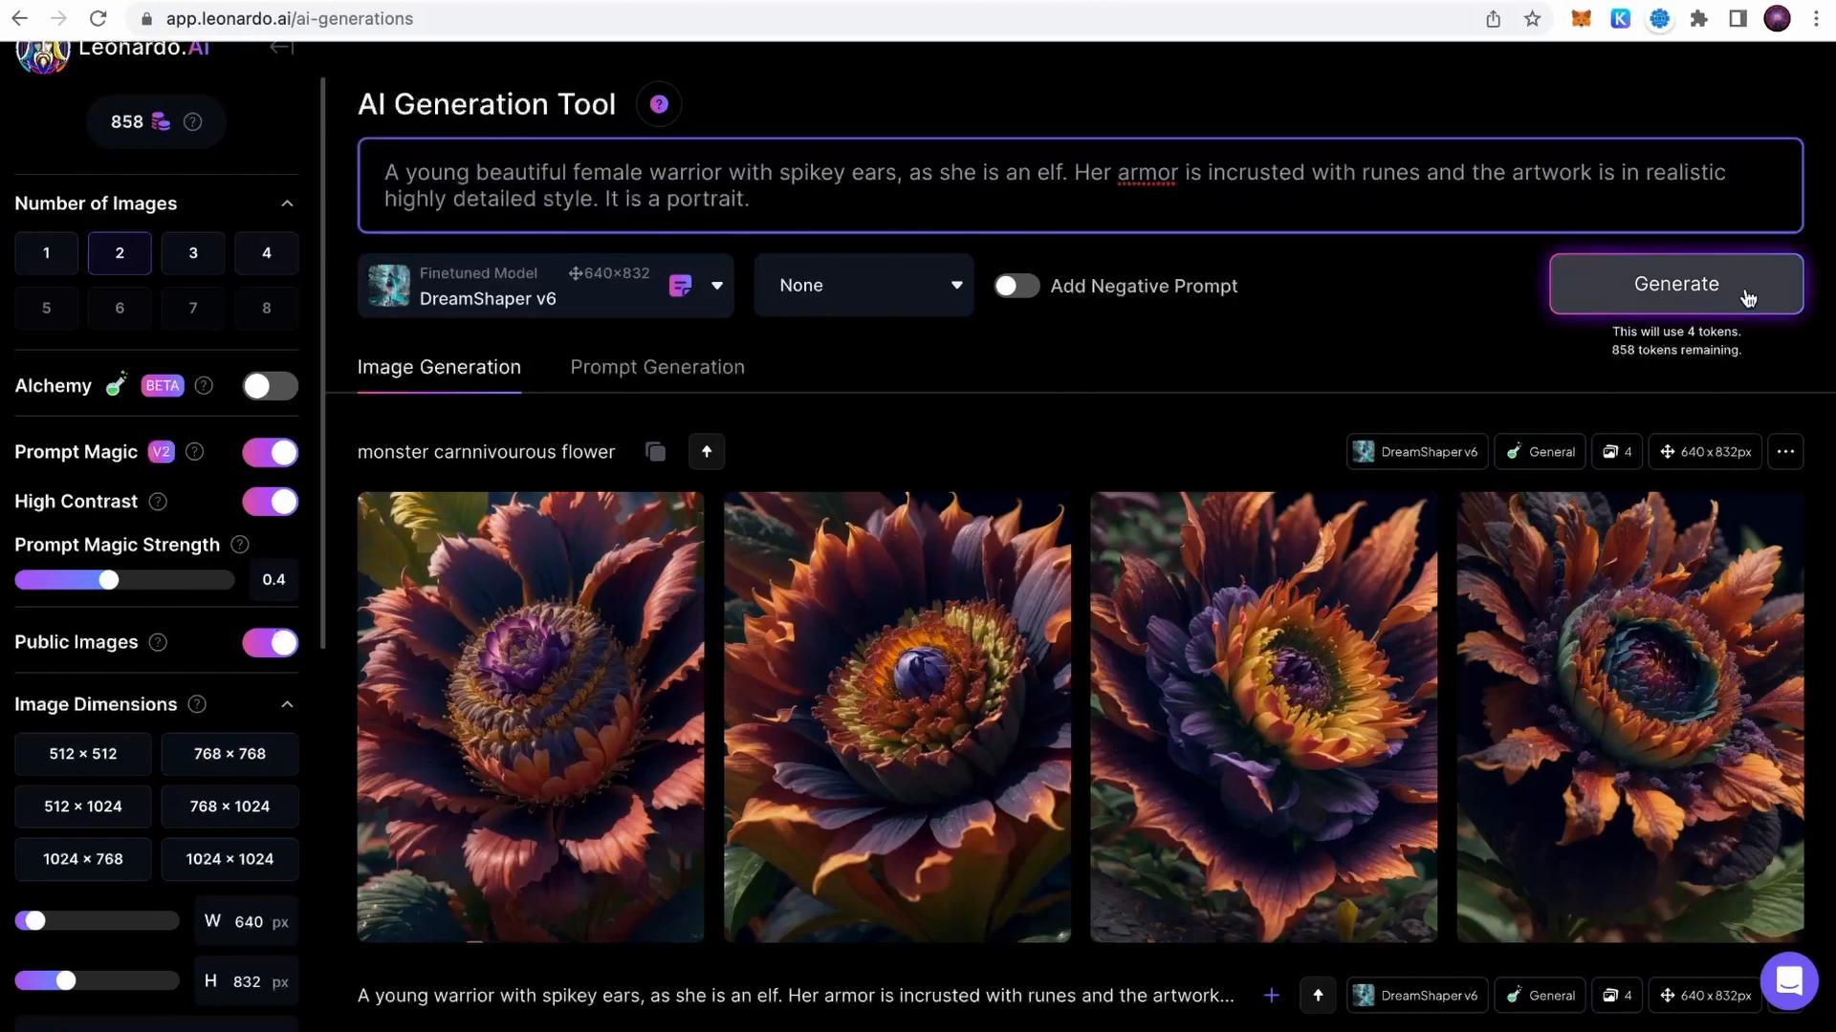
left_click(1665, 294)
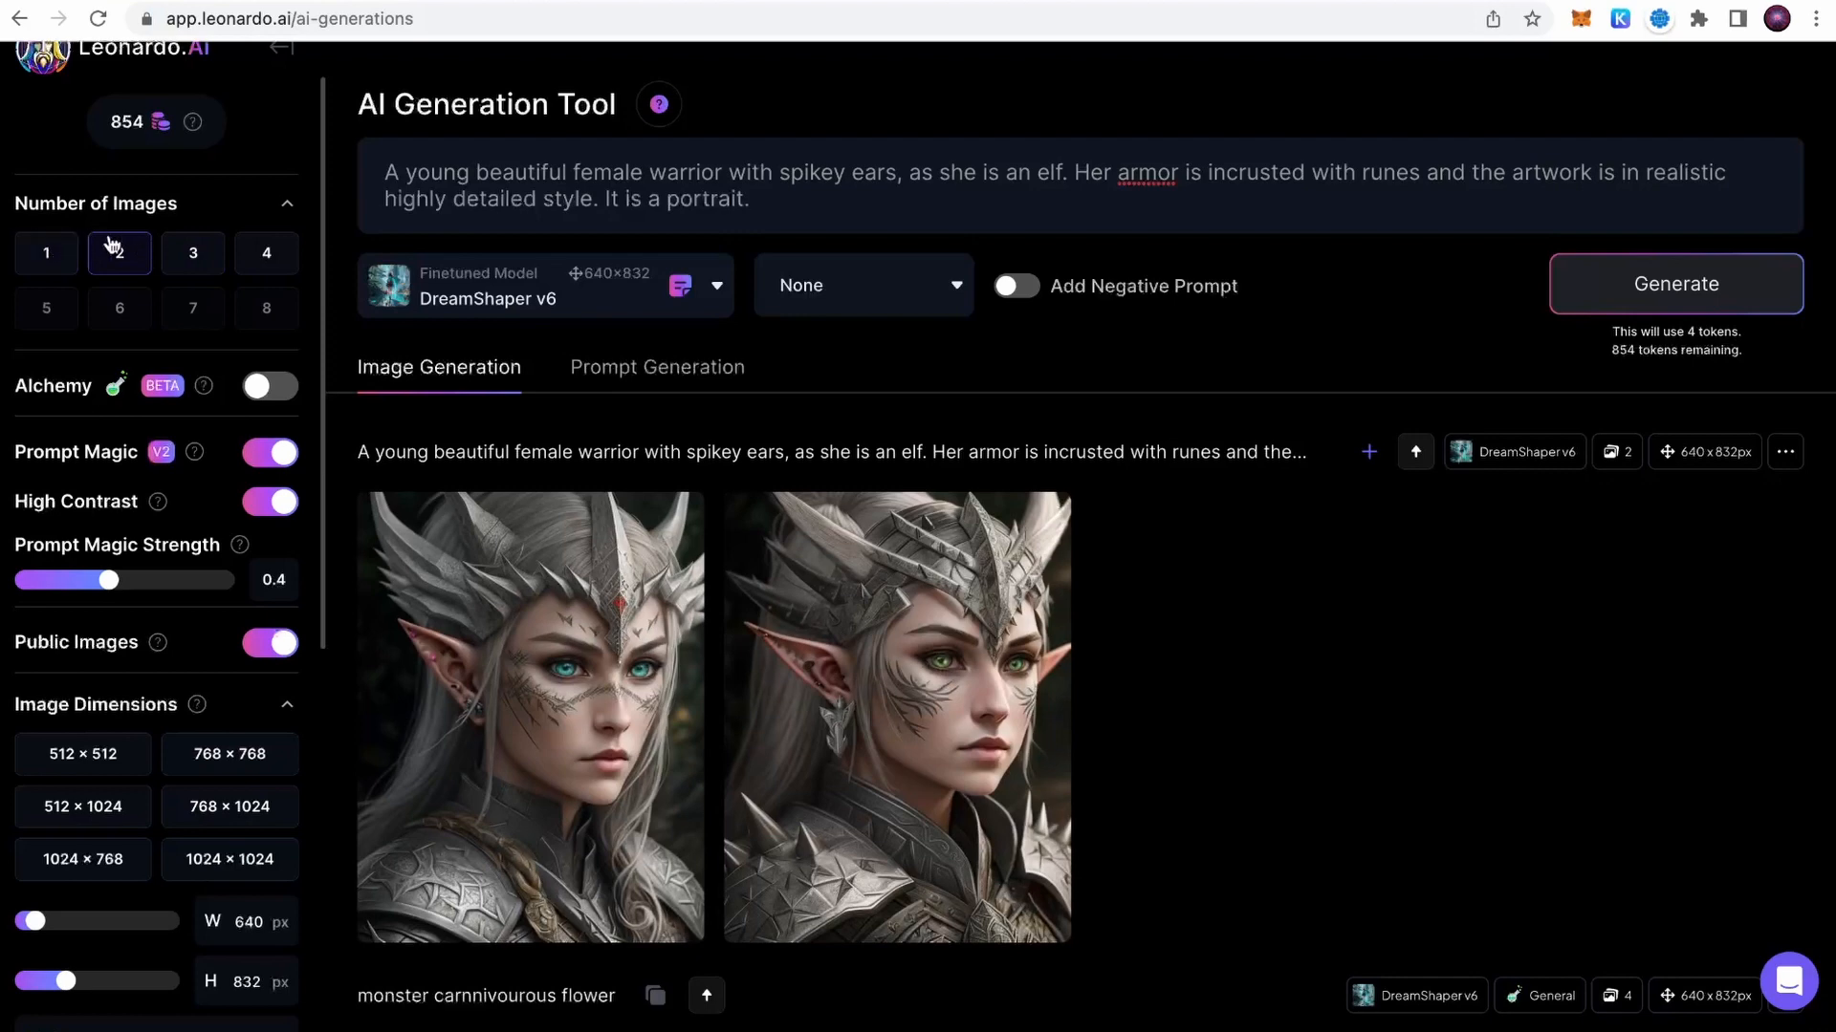
- Generate 4 images from the same elf warrior prompt and view the first, third and fourth ones enlarged
left_click(277, 258)
left_click(1697, 285)
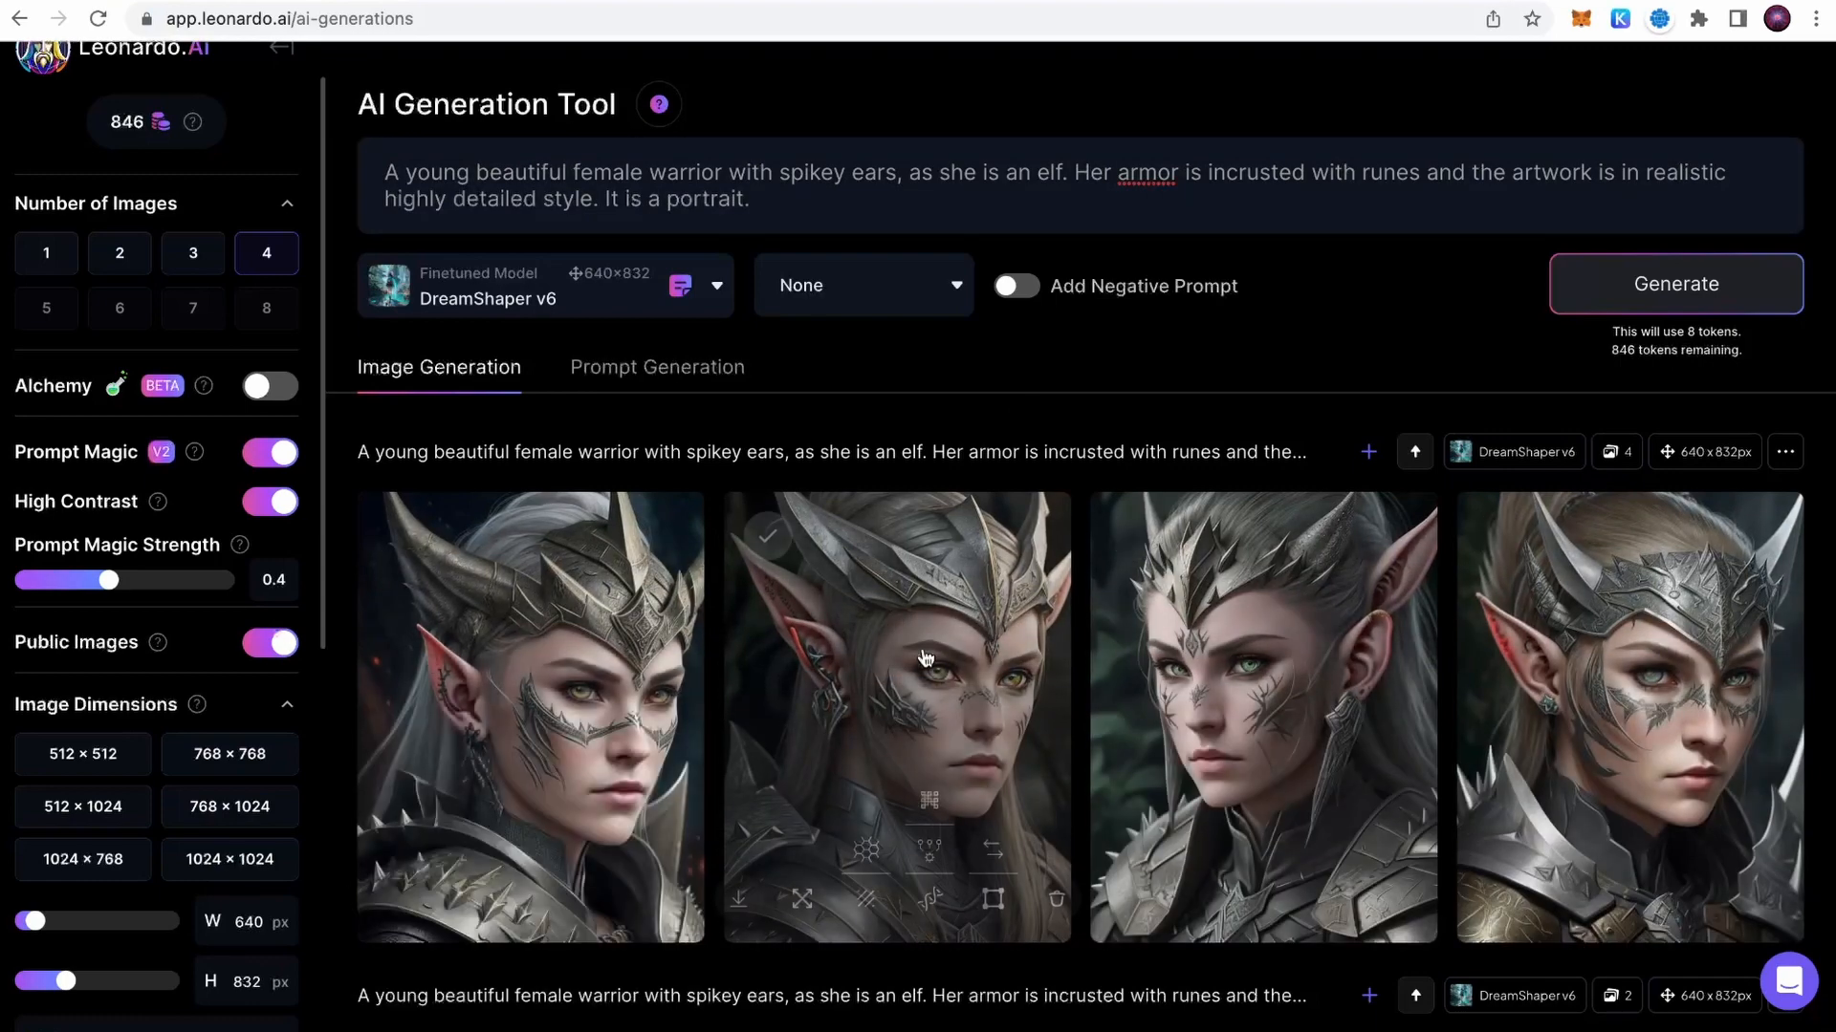
left_click(484, 686)
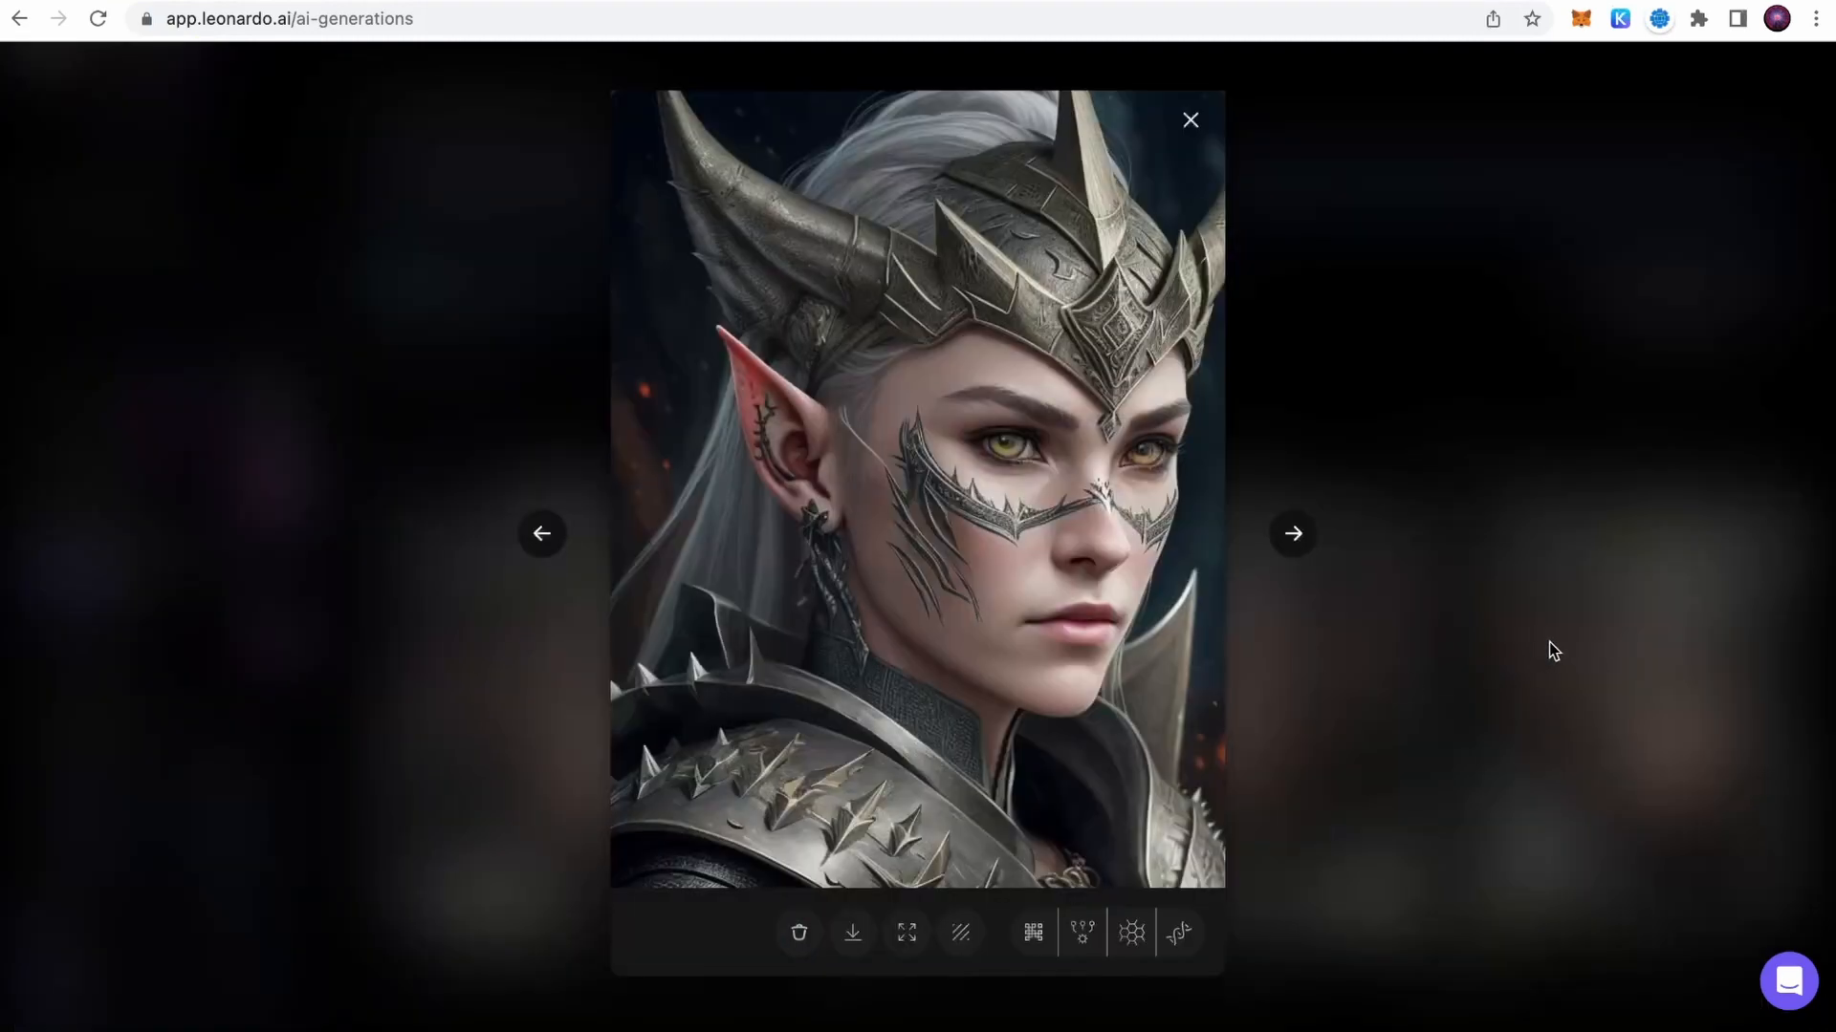
left_click(1488, 585)
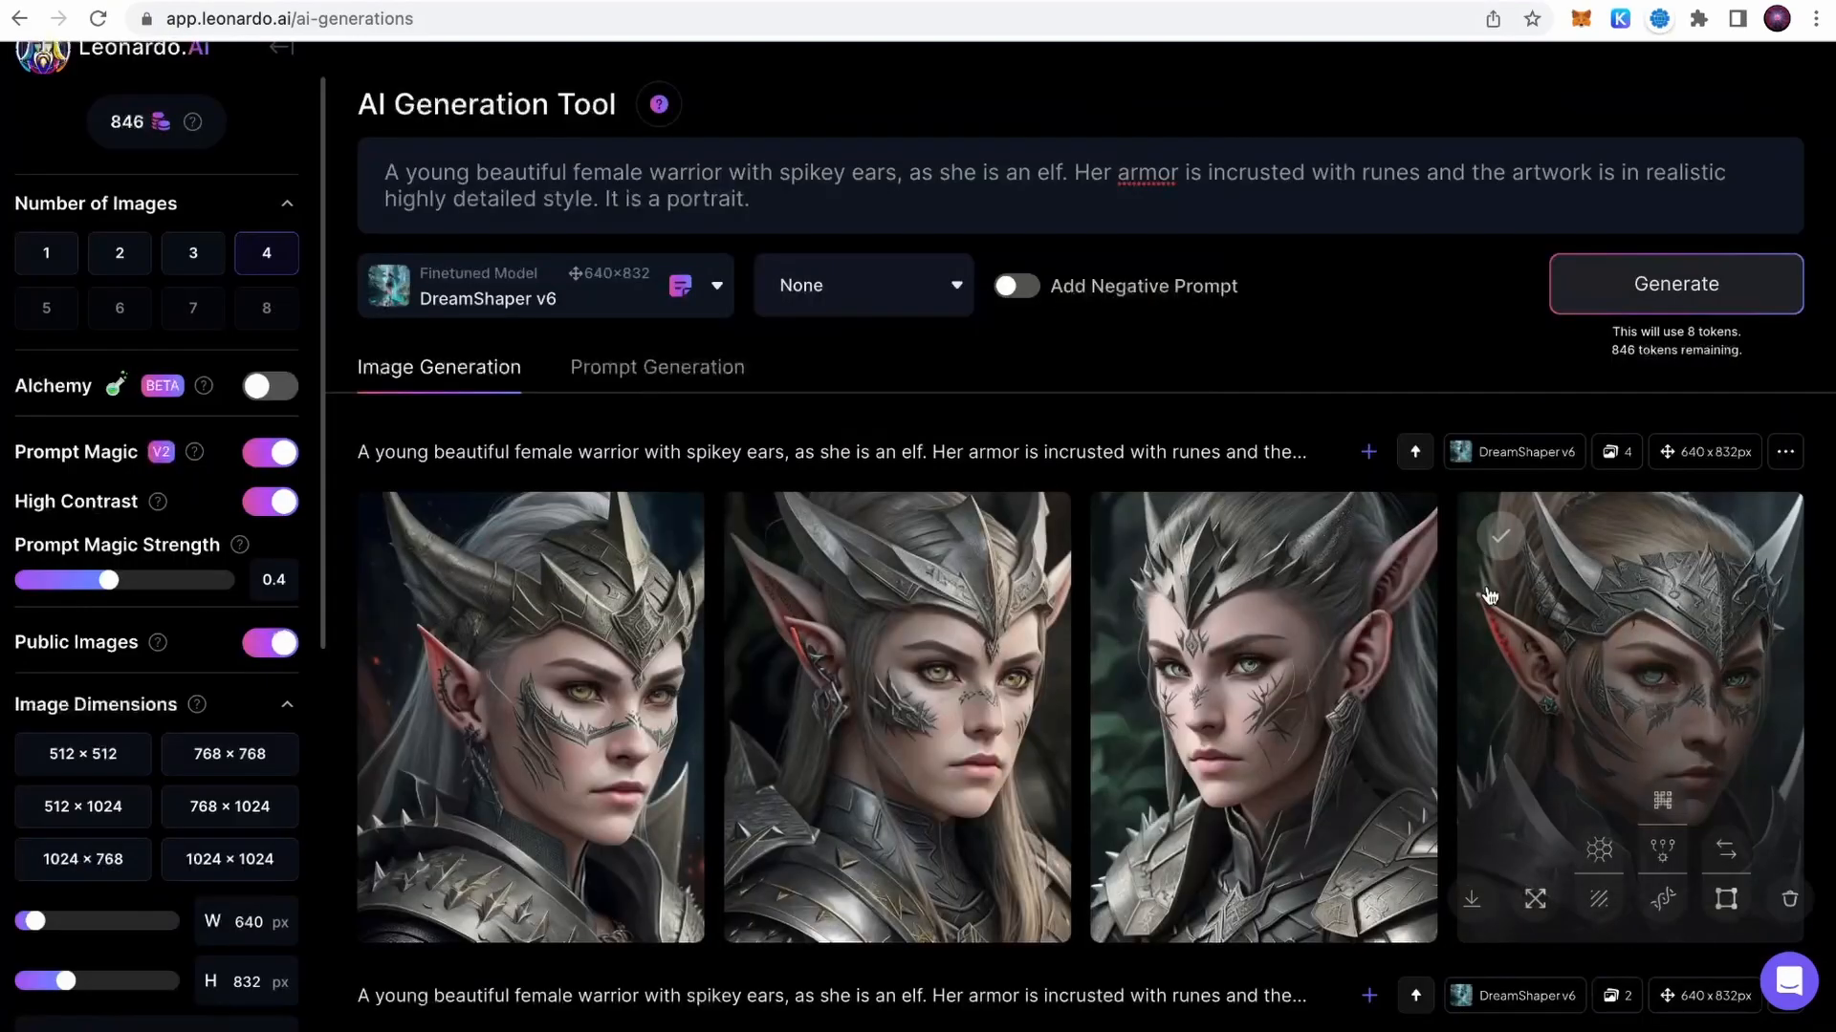
left_click(1247, 637)
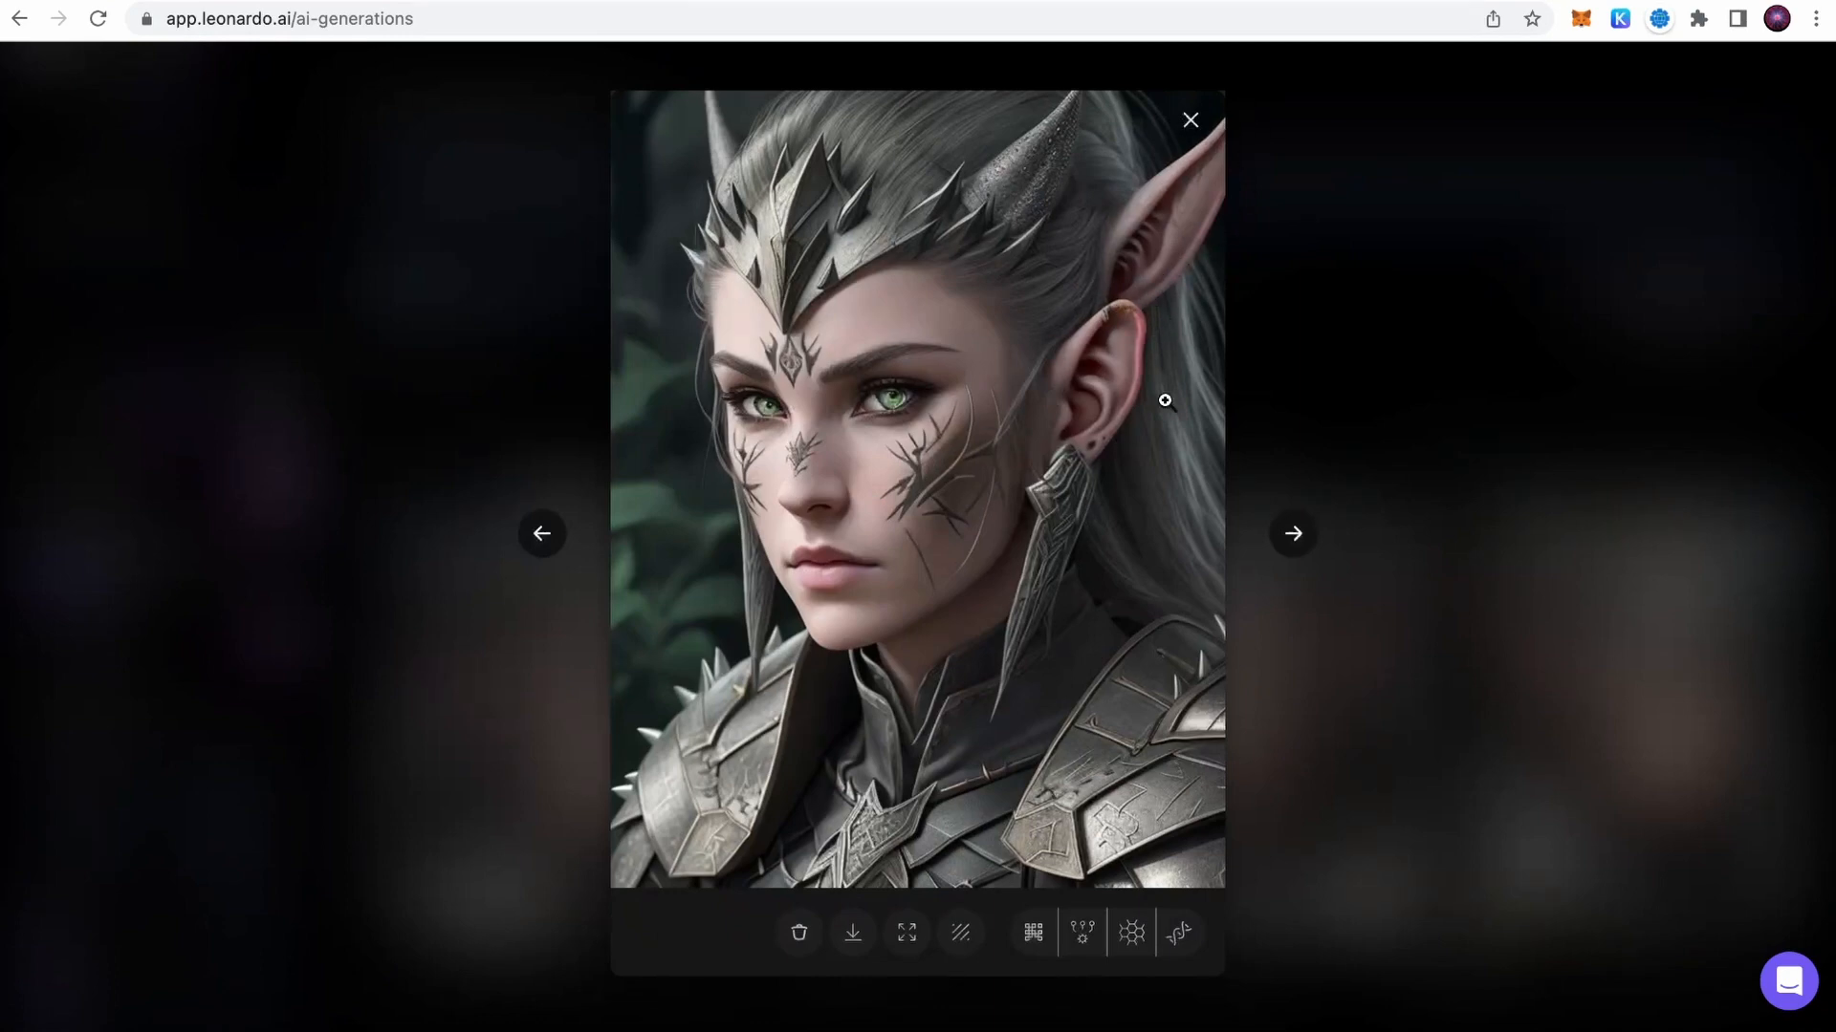
left_click(1293, 535)
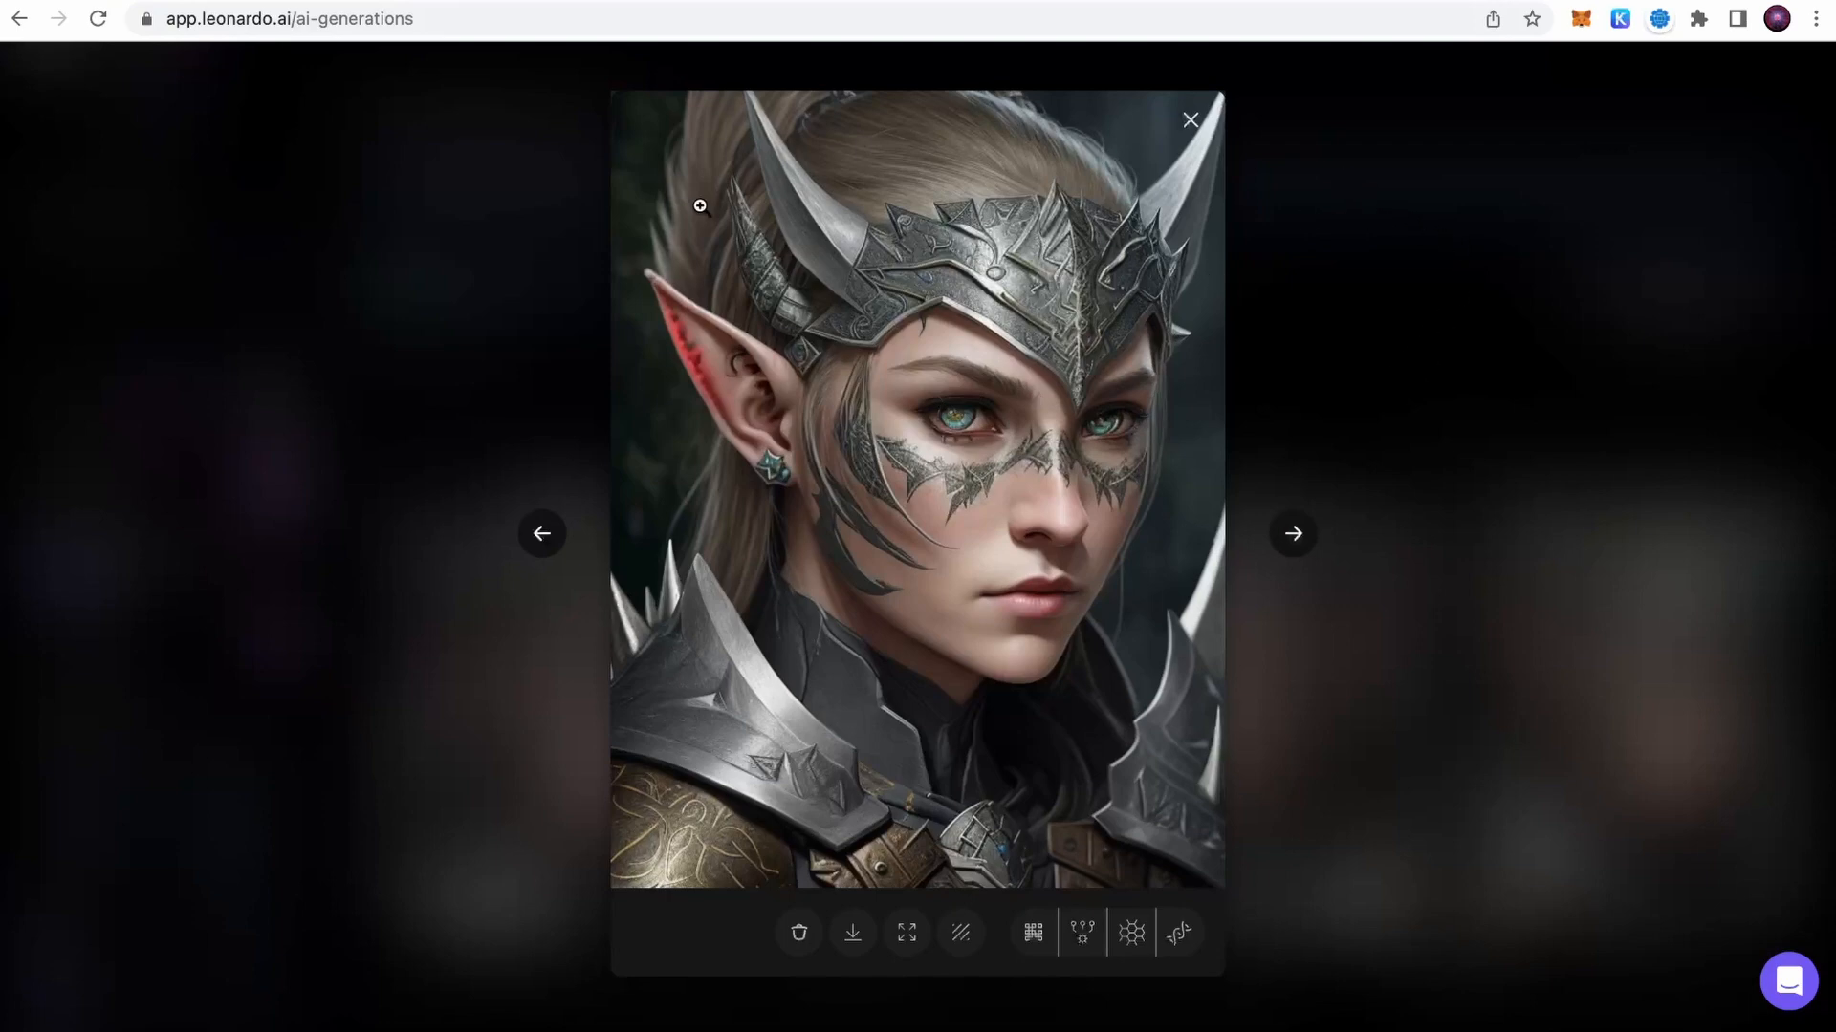
left_click(1187, 122)
- Choose the Leonardo Creative platform model, generate 4 images of the same prompt and compare them with the DreamShaper v6 ones
left_click(612, 287)
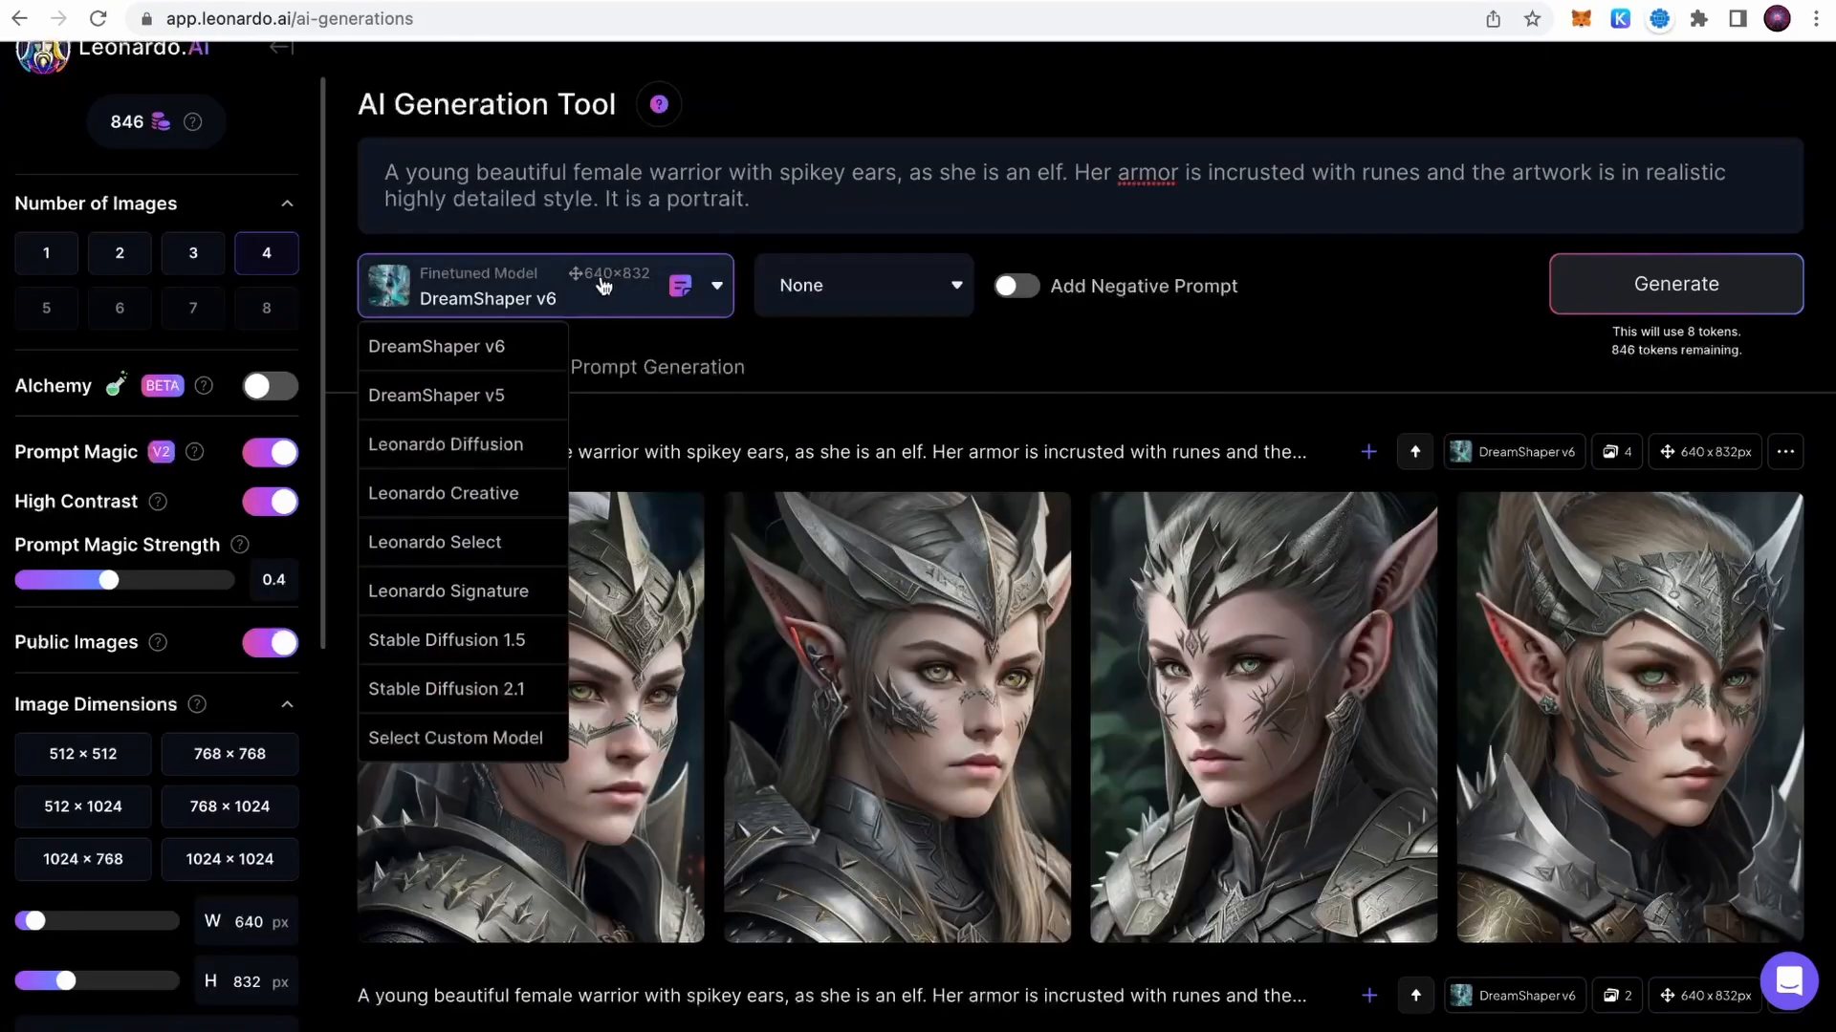
left_click(459, 739)
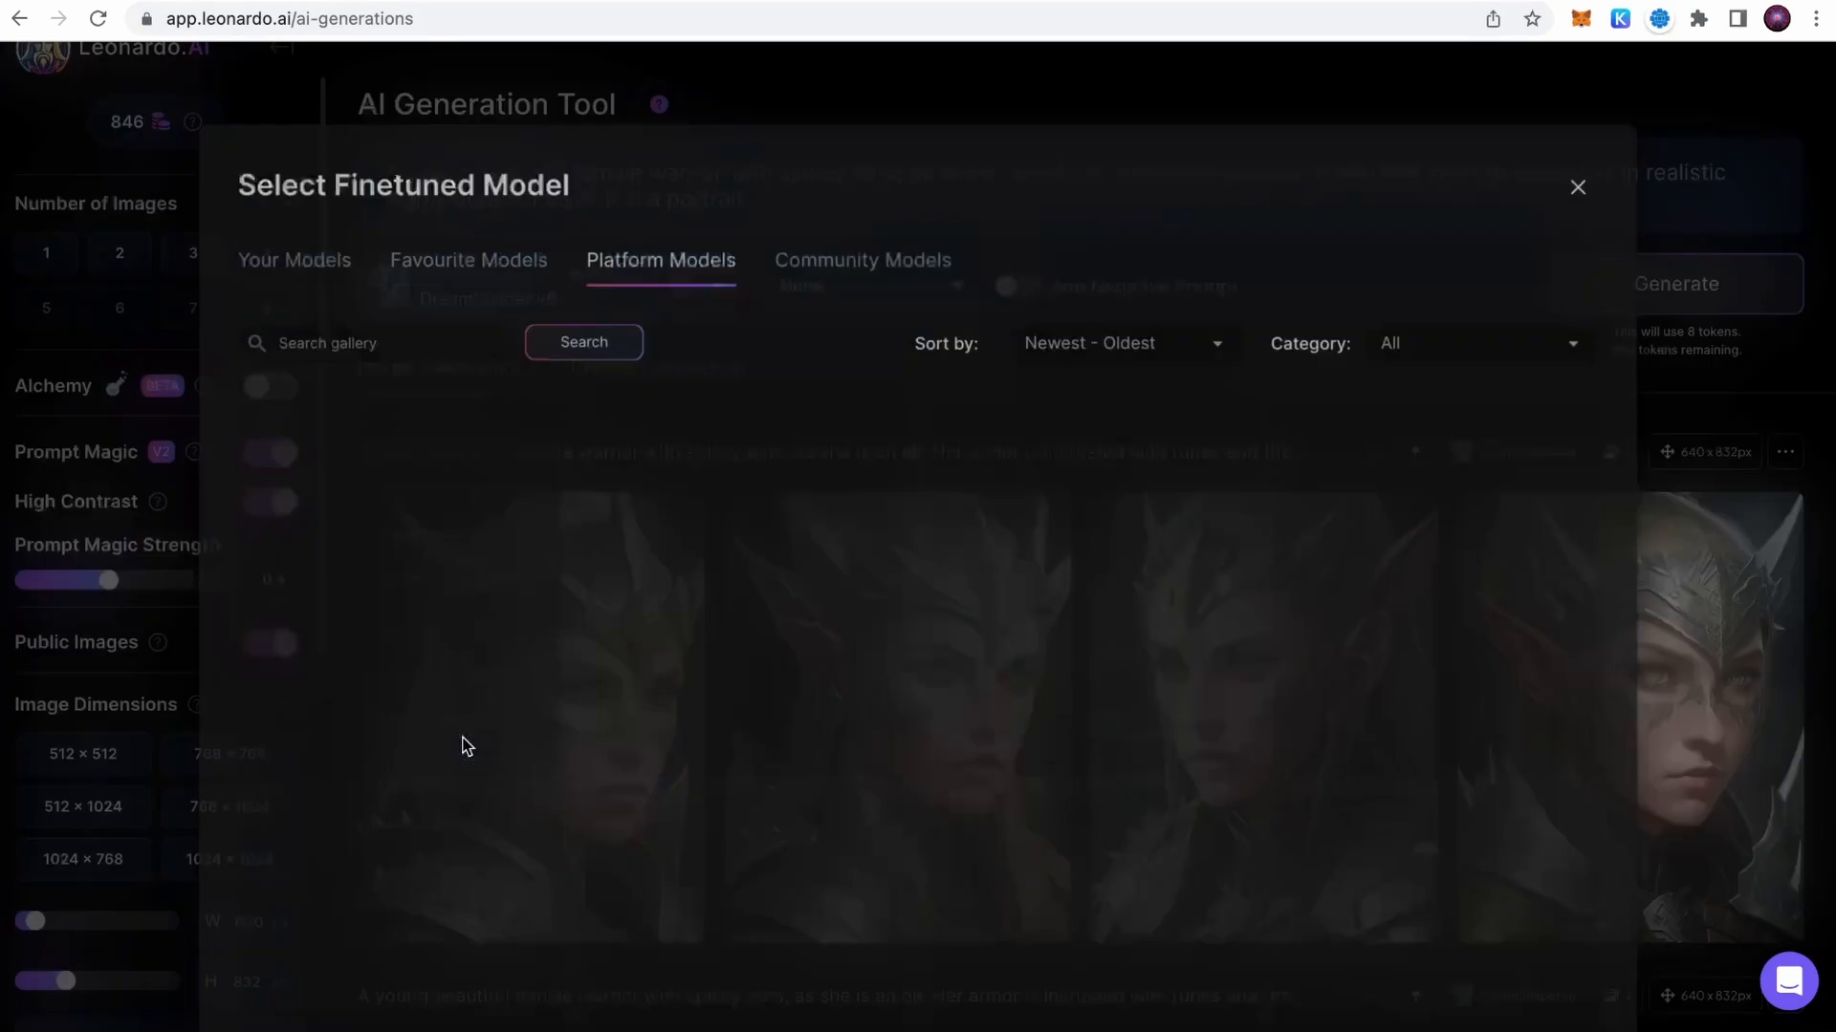
scroll(1096, 537, "down", 6)
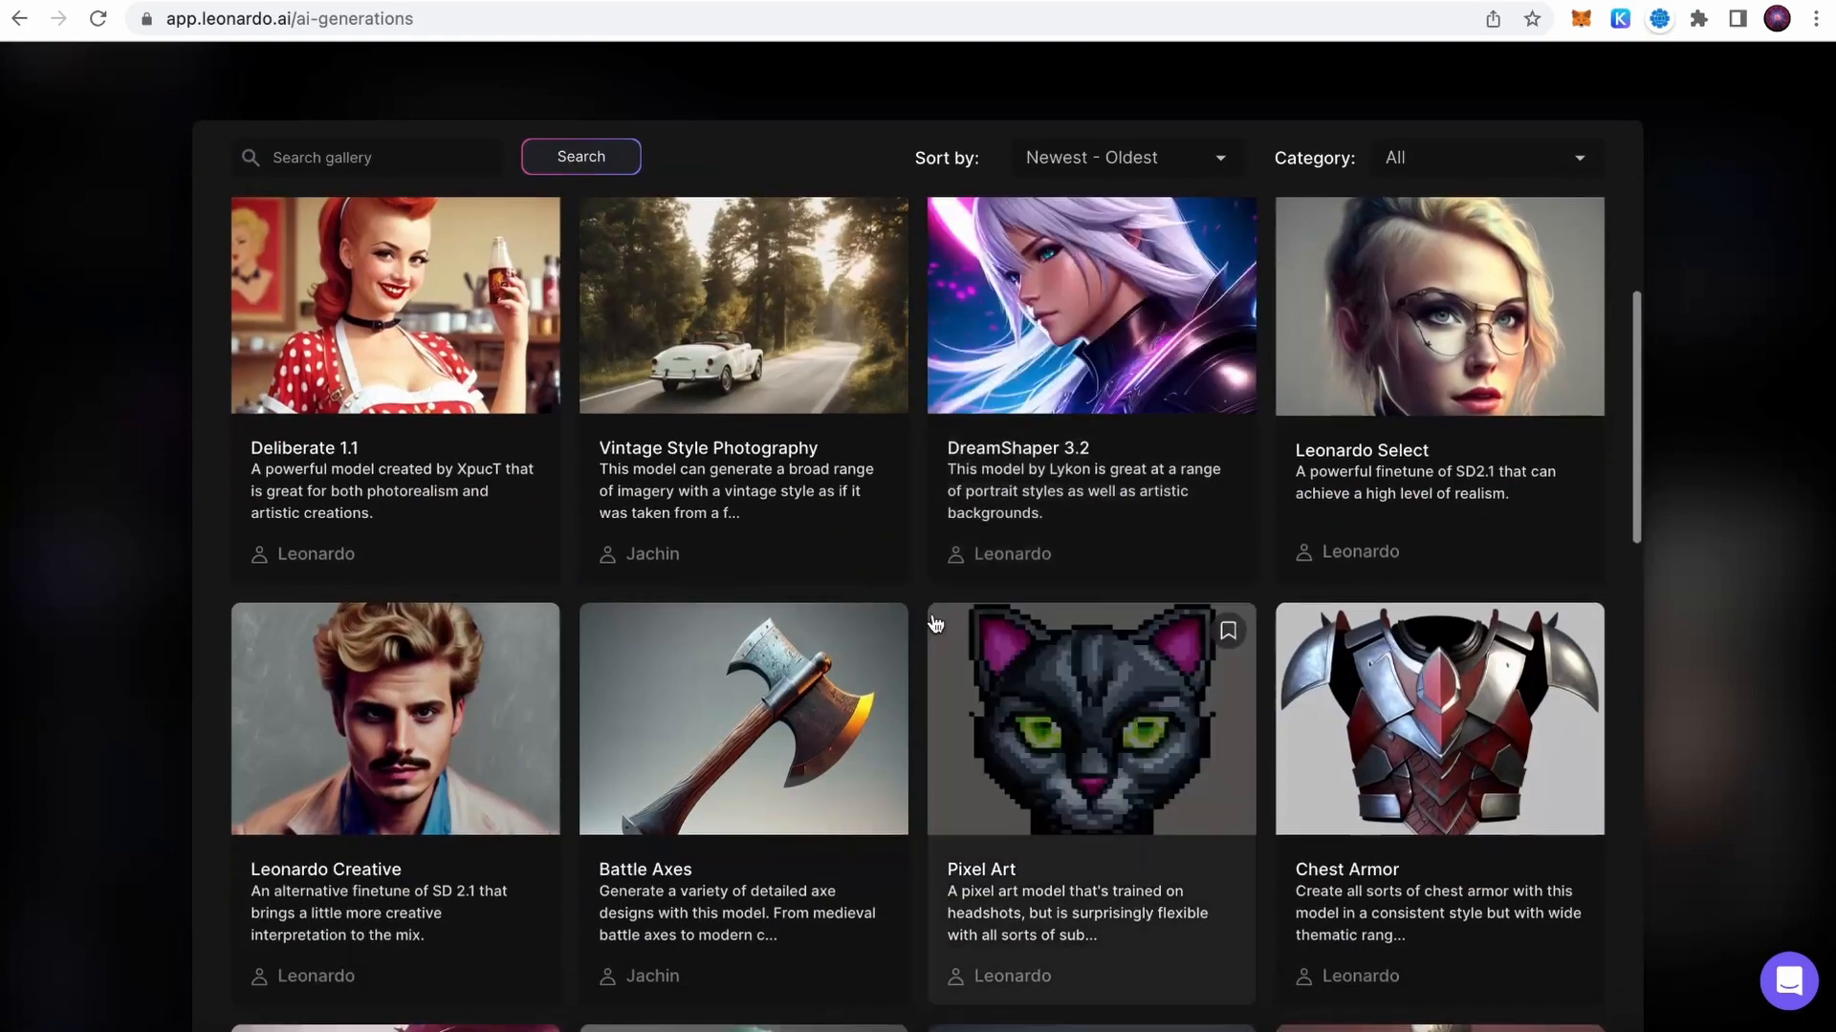
left_click(411, 764)
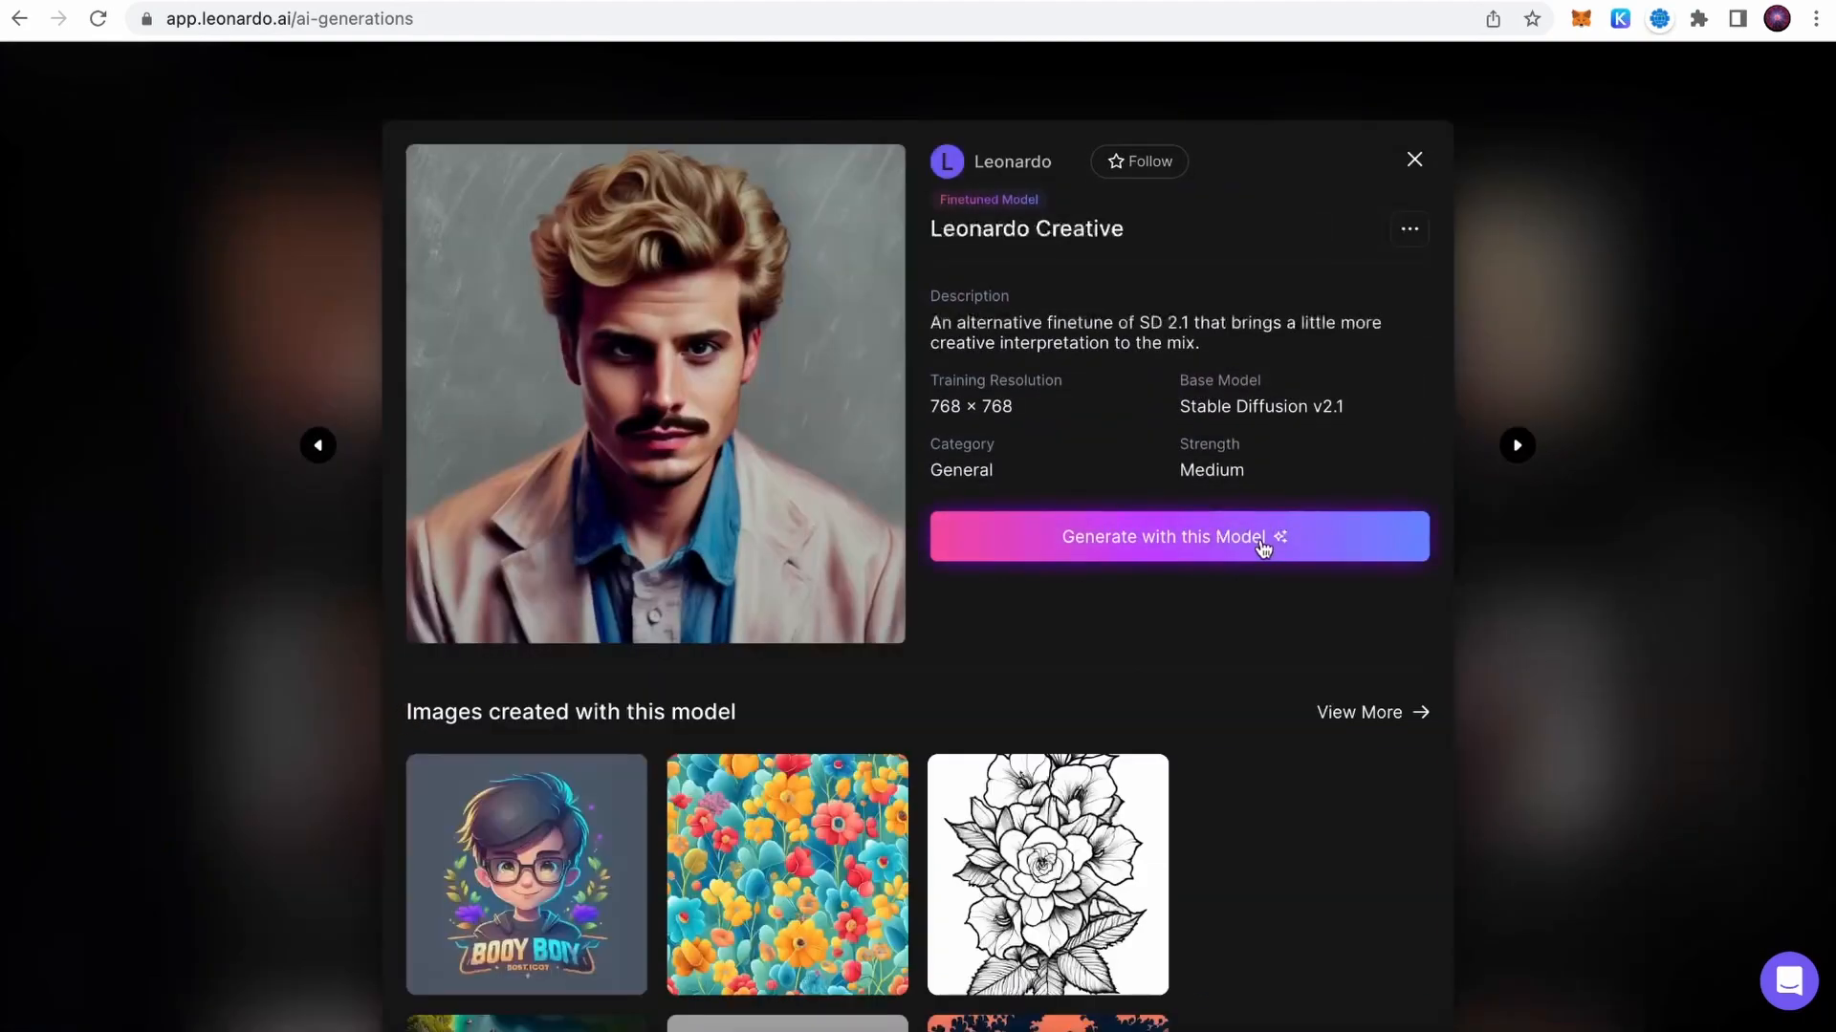
left_click(1262, 537)
left_click(1608, 302)
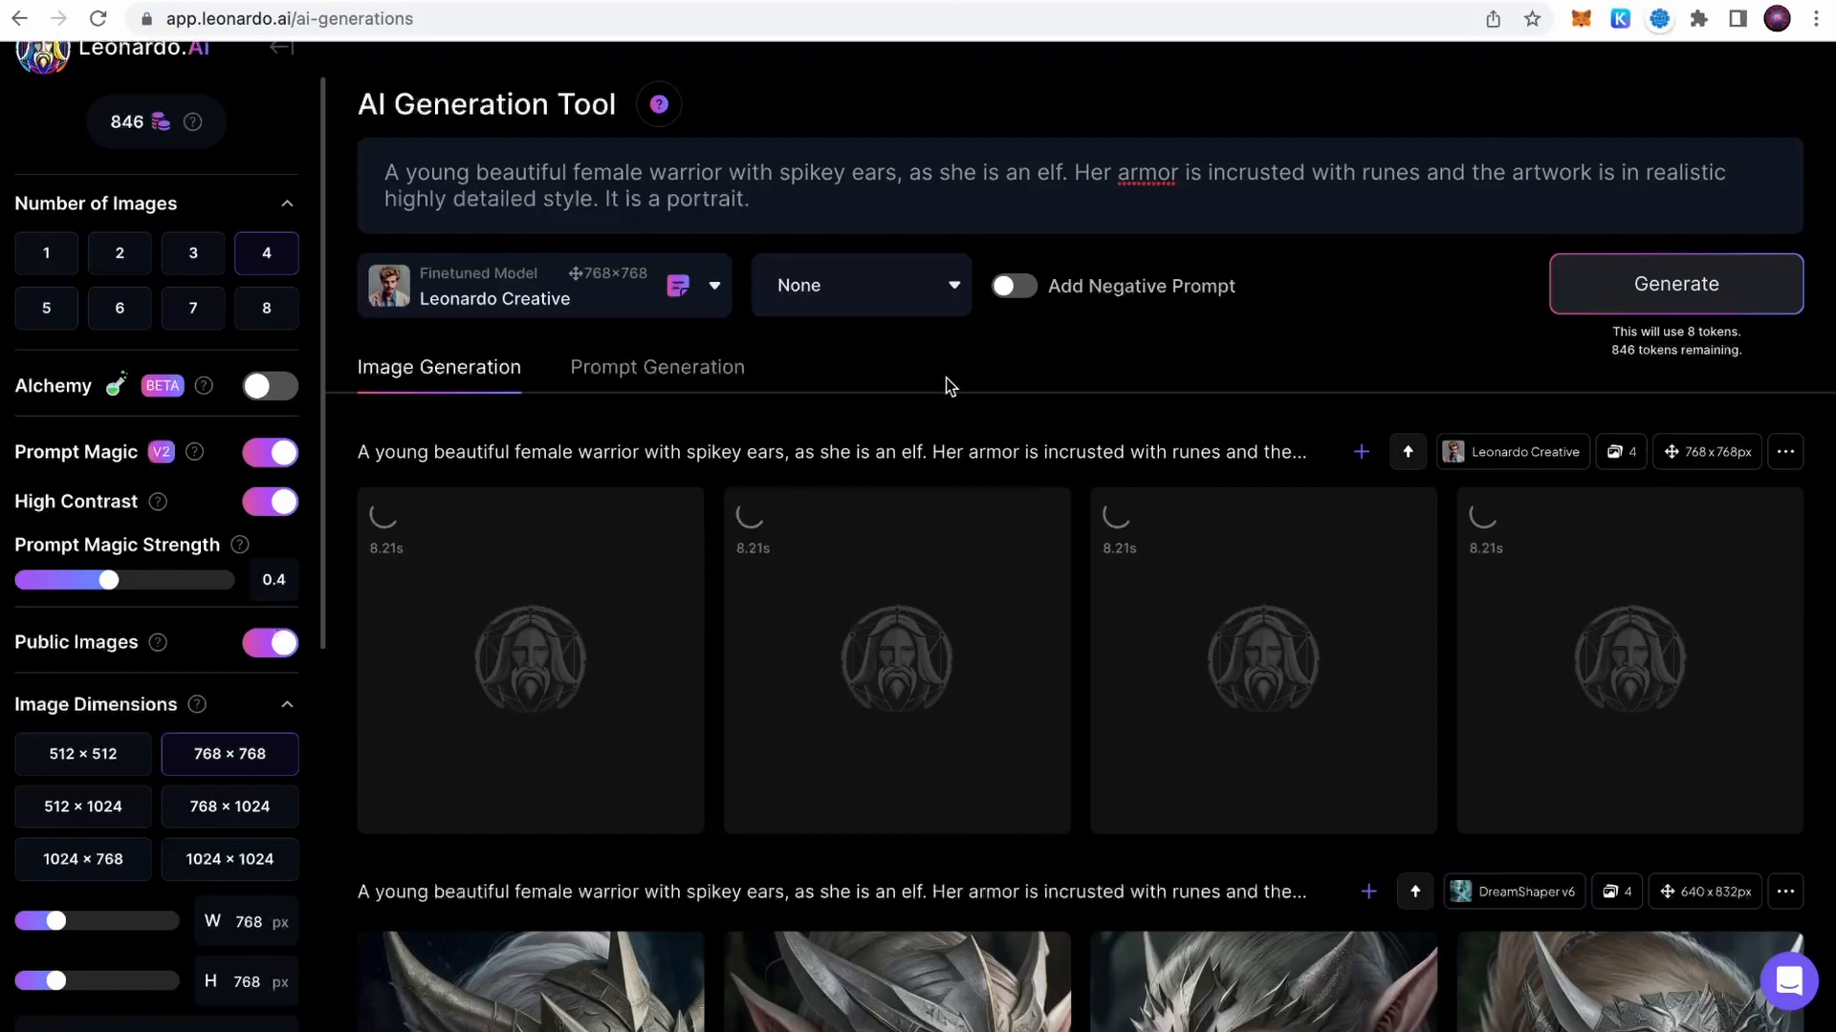
scroll(899, 743, "down", 4)
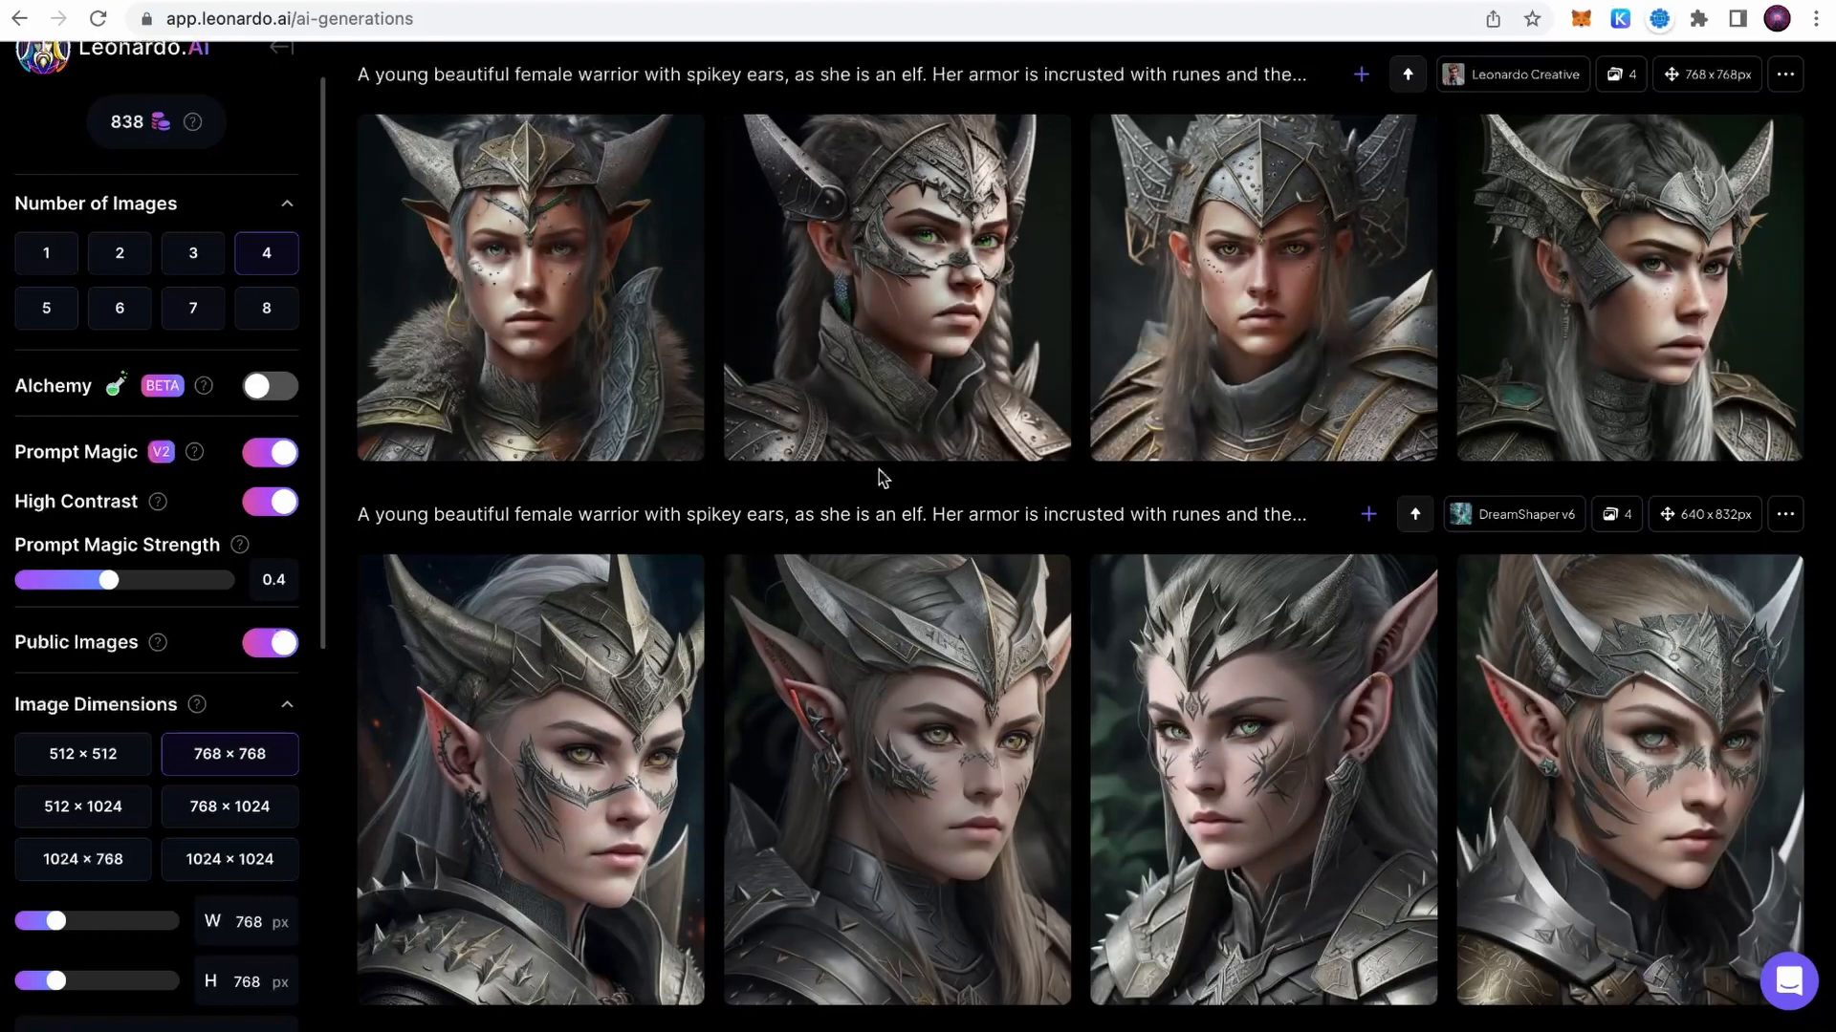
scroll(934, 463, "up", 2)
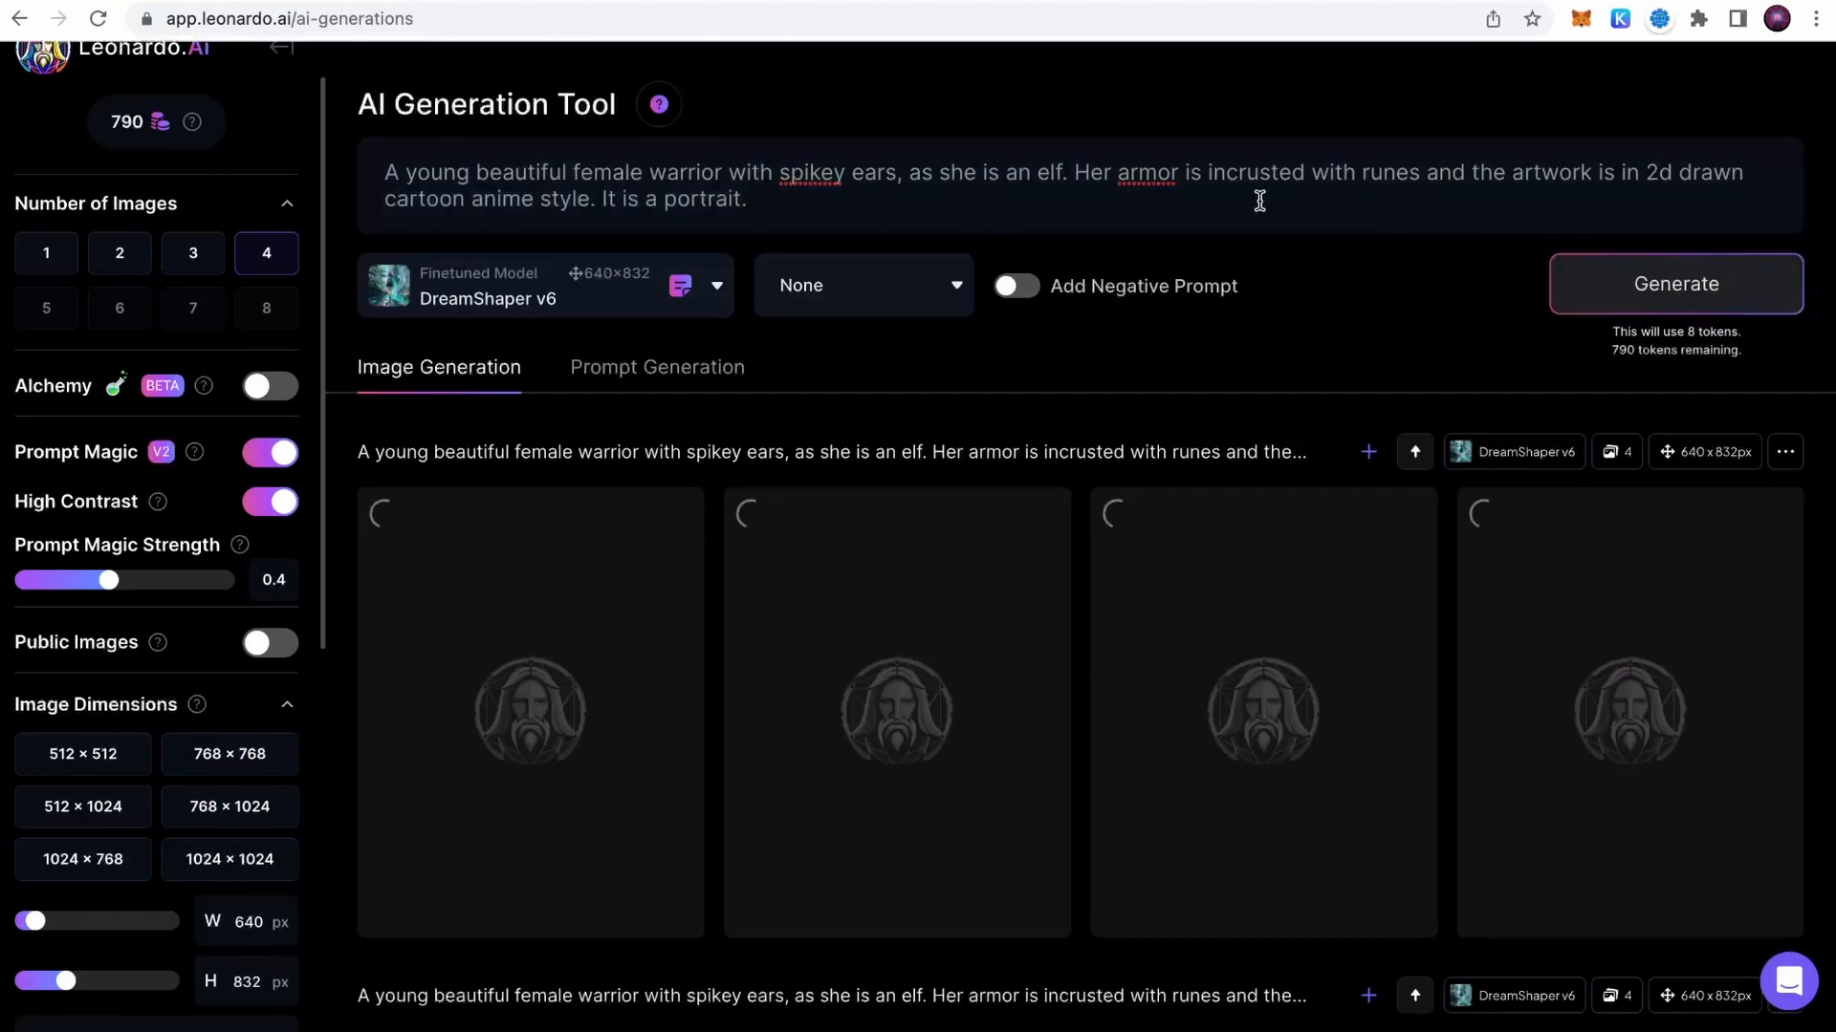
- Review the prompt's "2d drawn cartoon anime style" wording and view the fourth resulting elf image enlarged
mouse_move(1073, 172)
left_mouse_down()
mouse_move(1765, 169)
mouse_move(750, 172)
mouse_move(504, 199)
mouse_move(782, 203)
left_mouse_up()
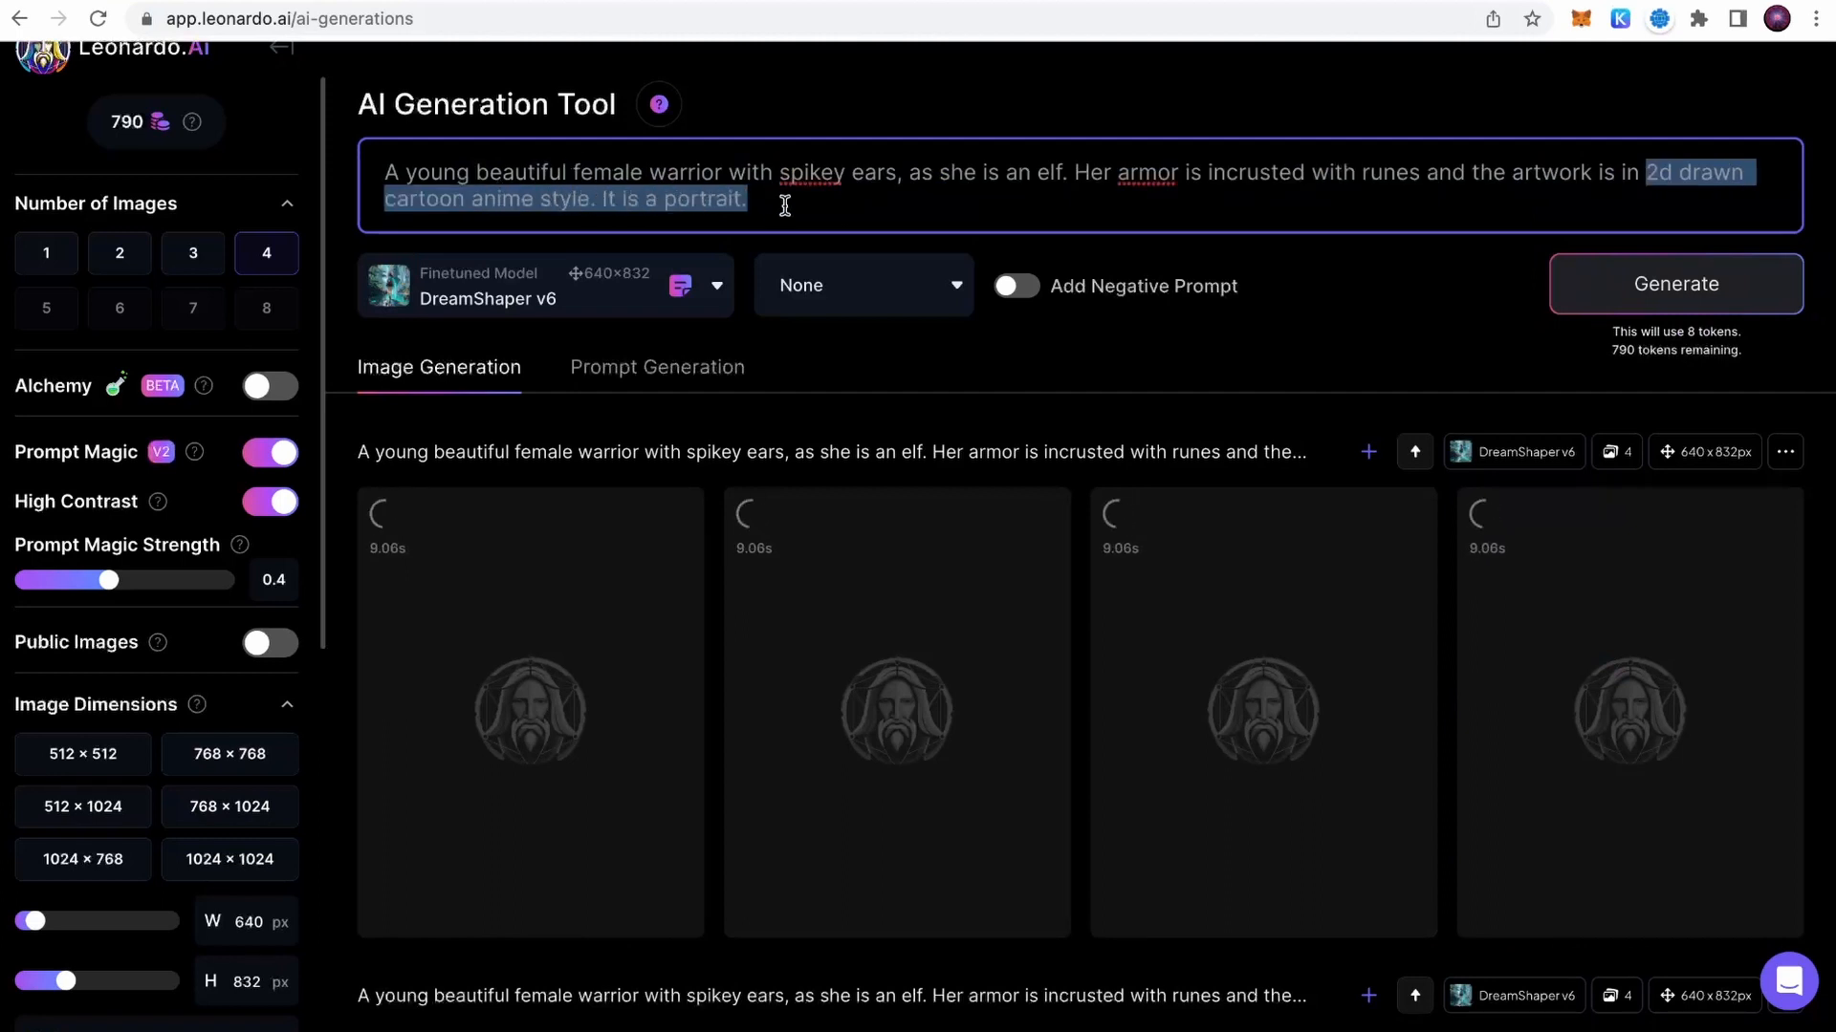
left_click(783, 204)
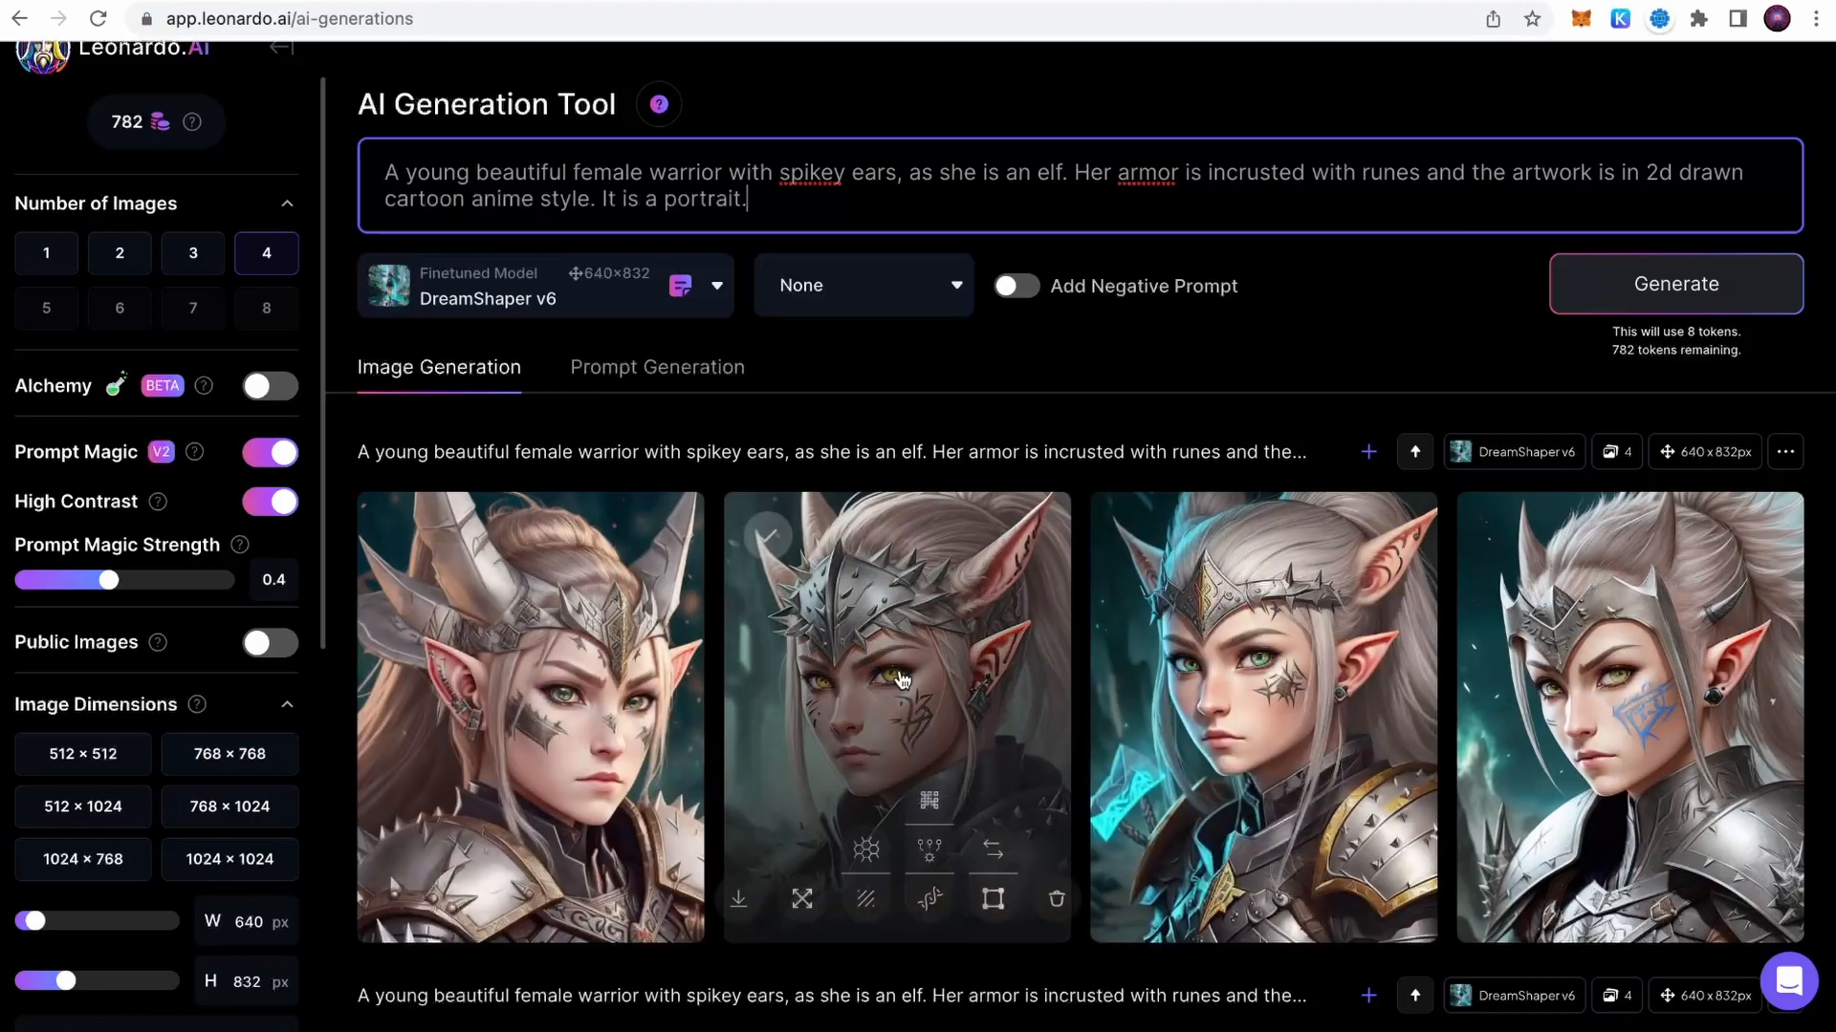
left_click(1617, 629)
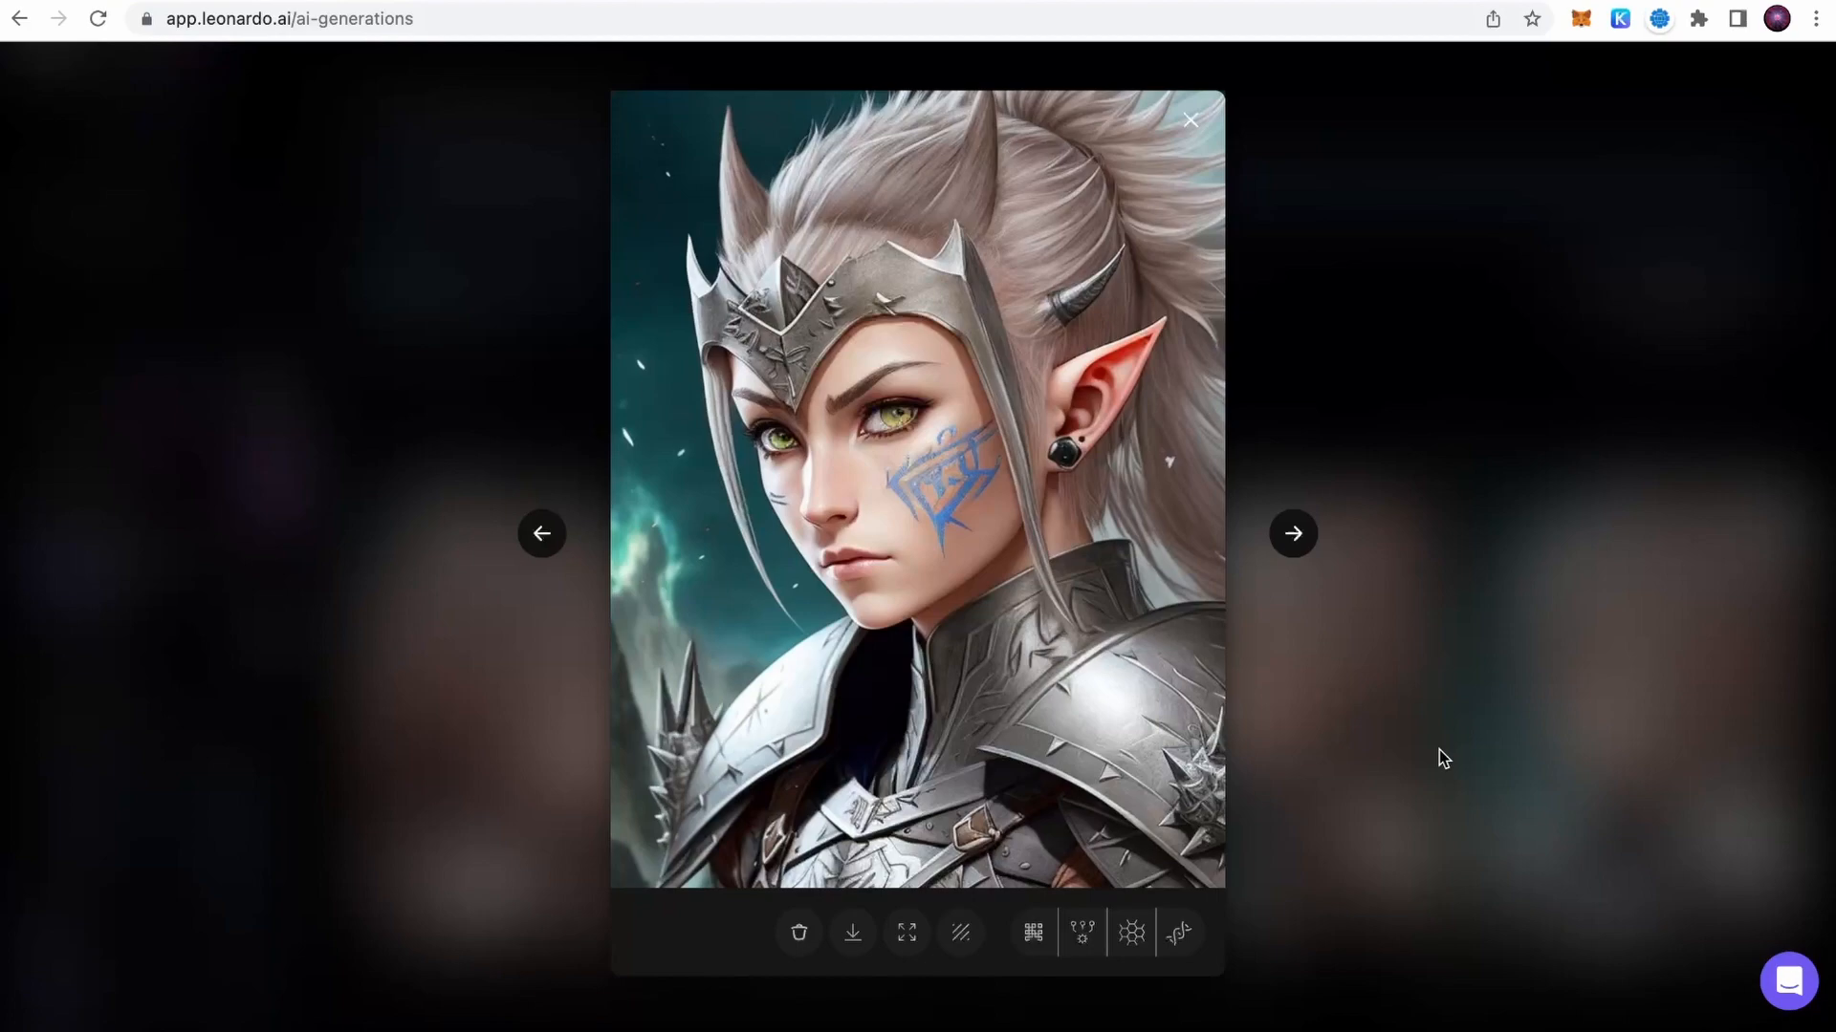
left_click(1694, 340)
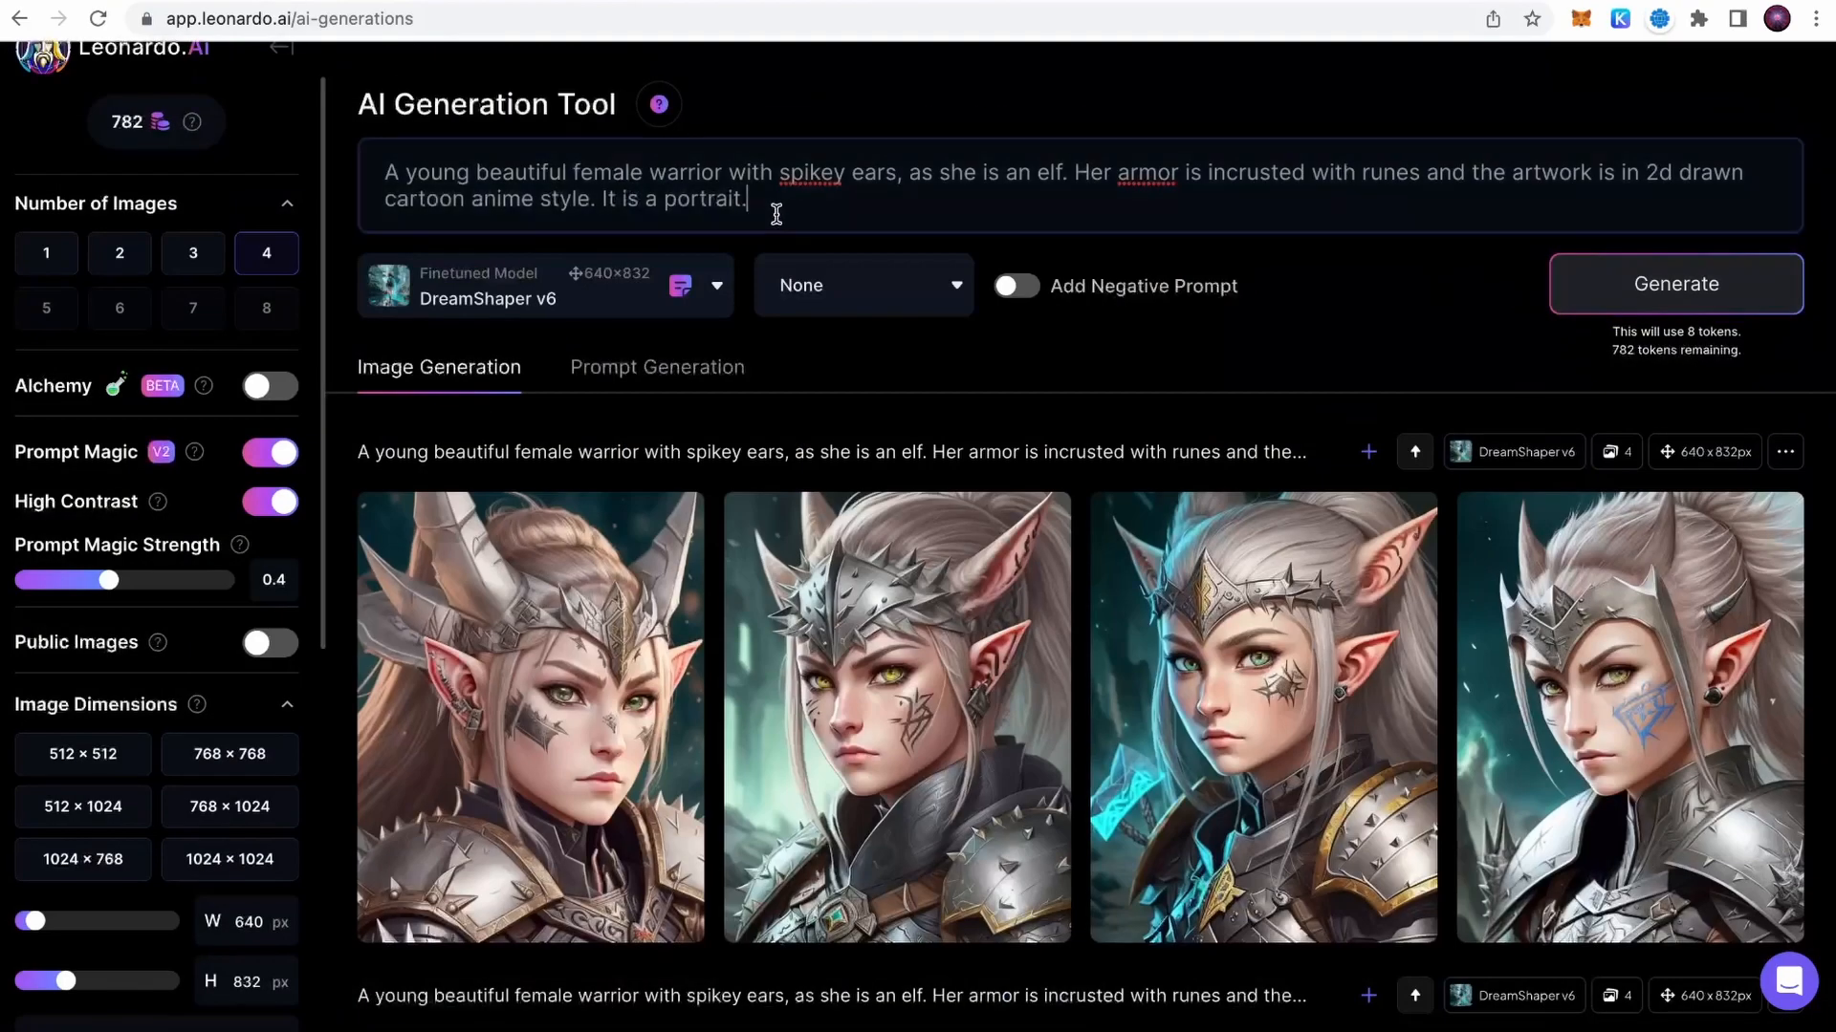
- Replace the prompt with "Beautiful landscape at sunrise with castle in the background and magical mist flowing in the air" and generate the images
left_click_drag(776, 214, 260, 129)
type("B")
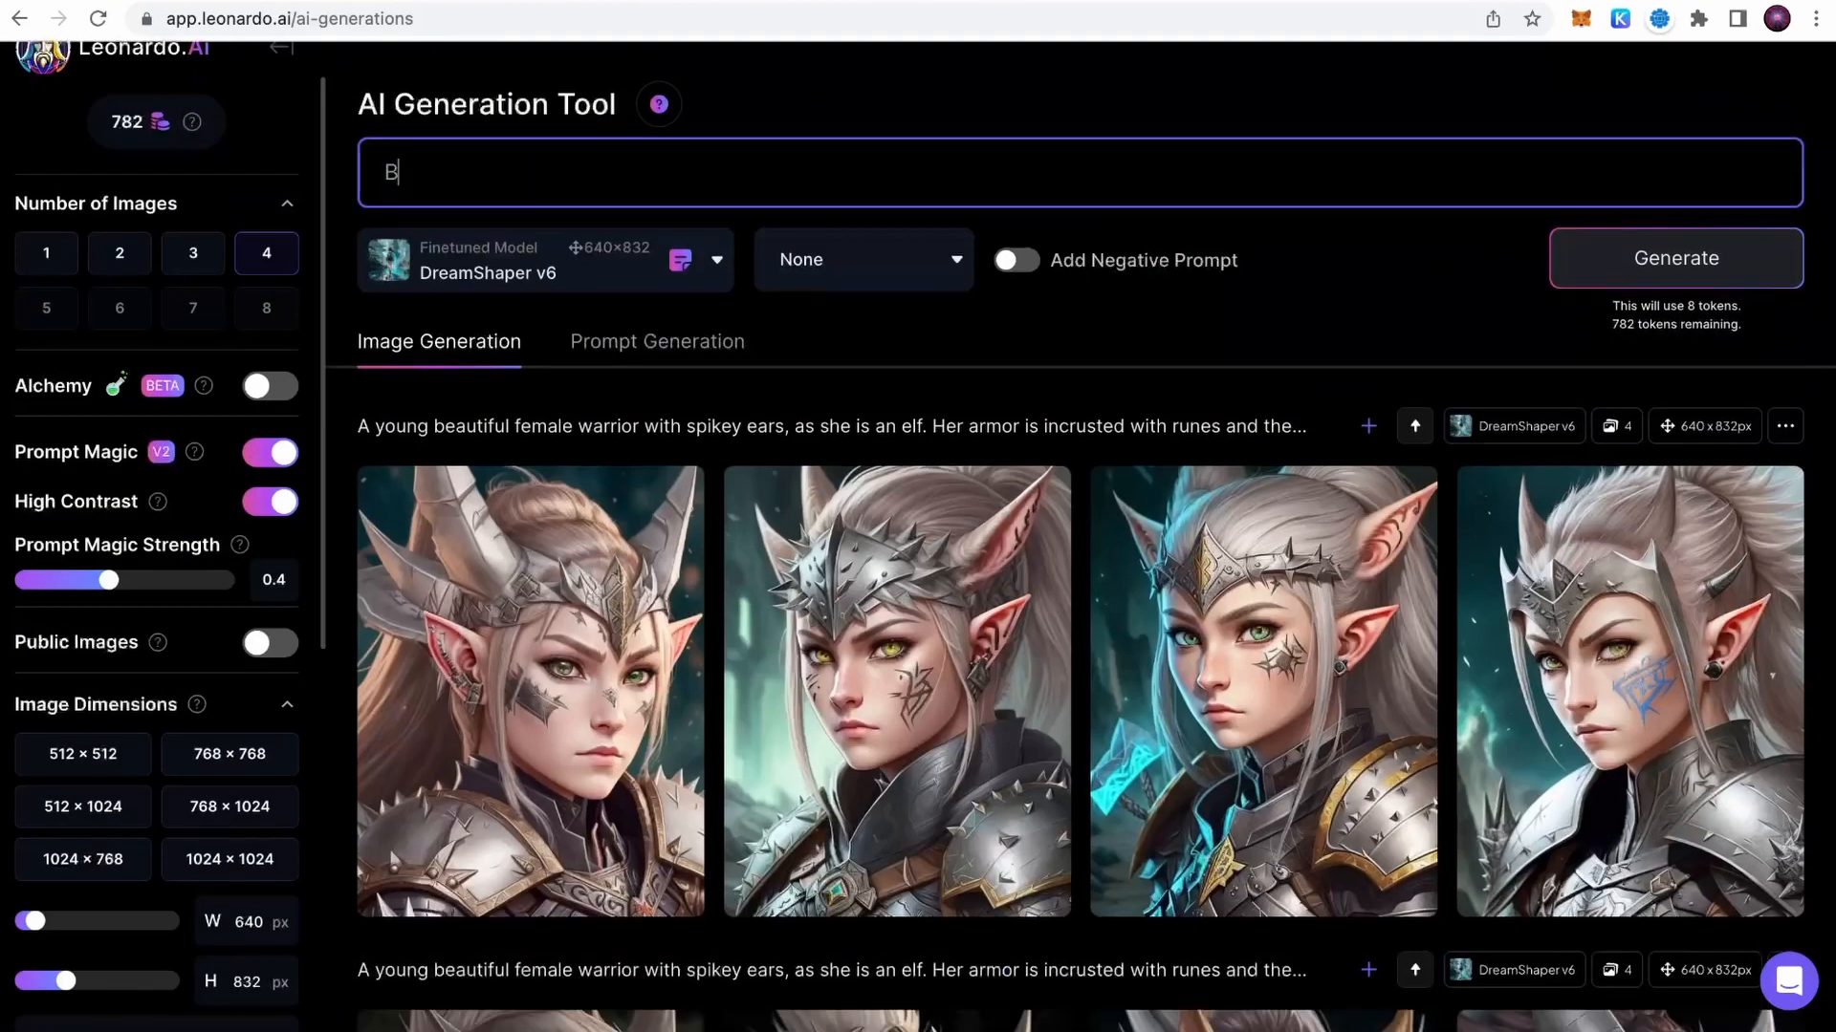
type("eautiful landscape at sunrise with castle in the background and magical mist flowing in the air")
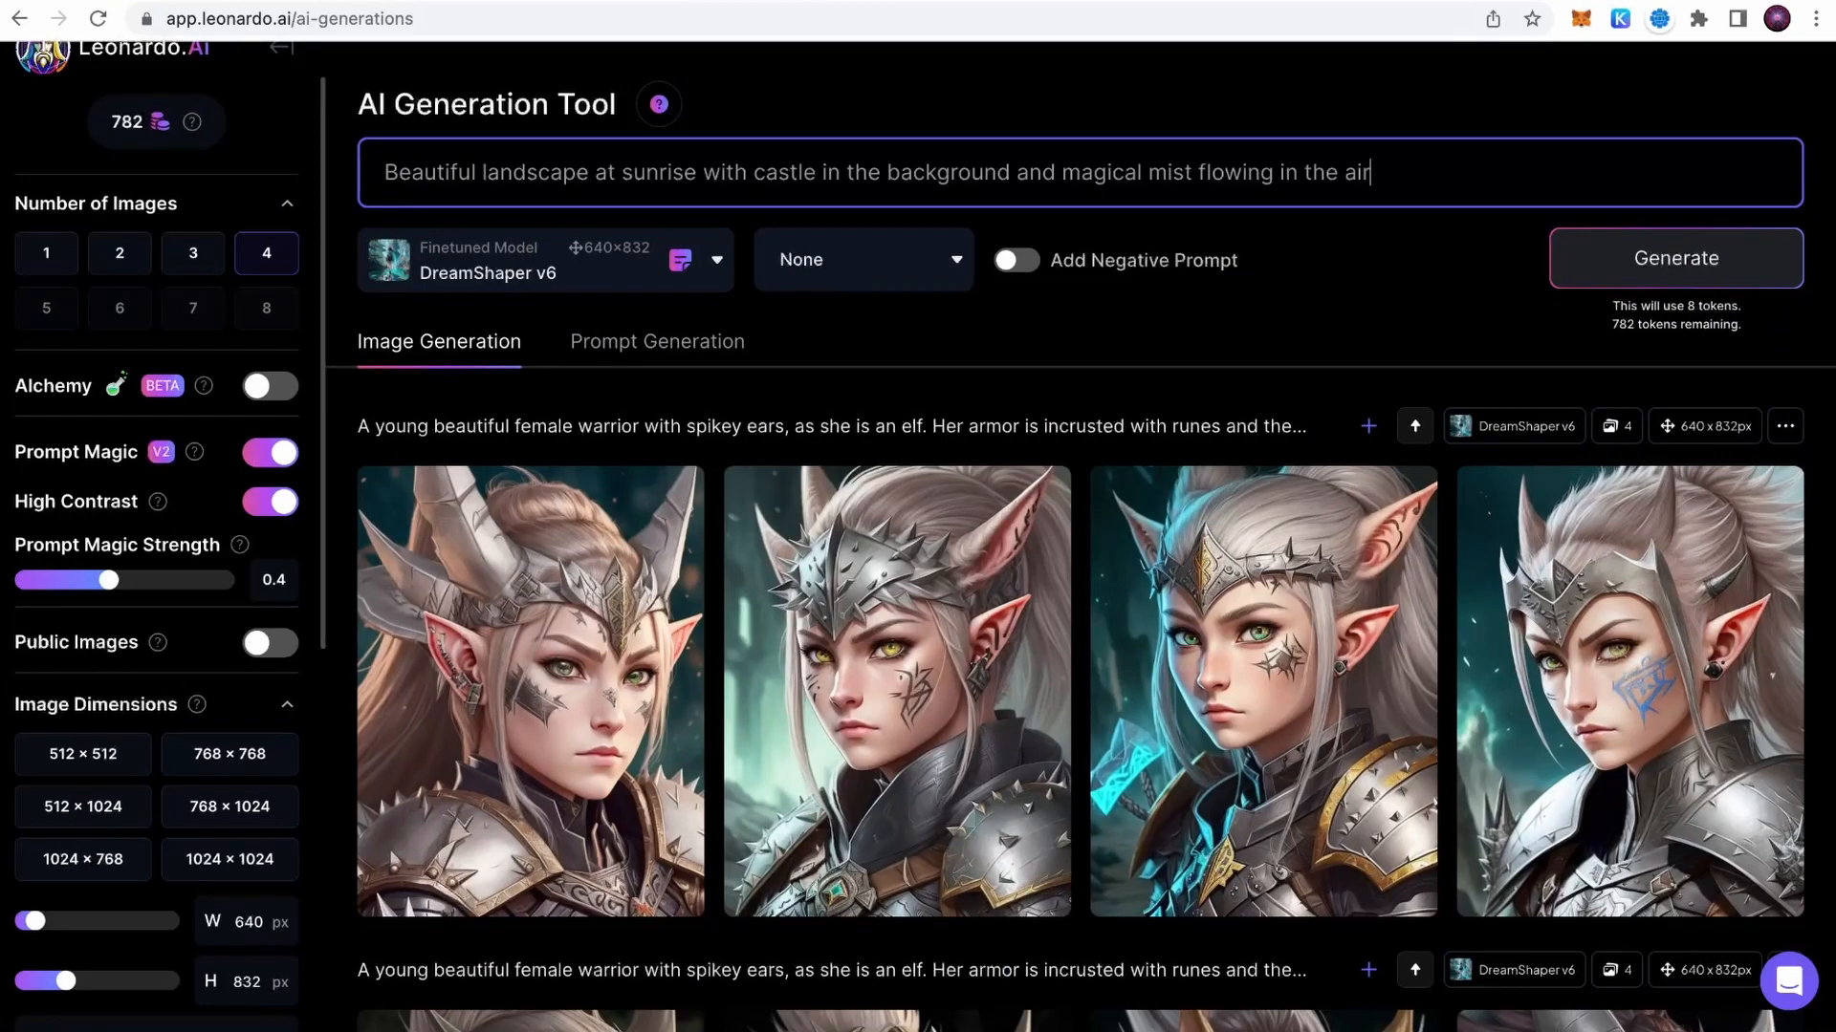
key("Return")
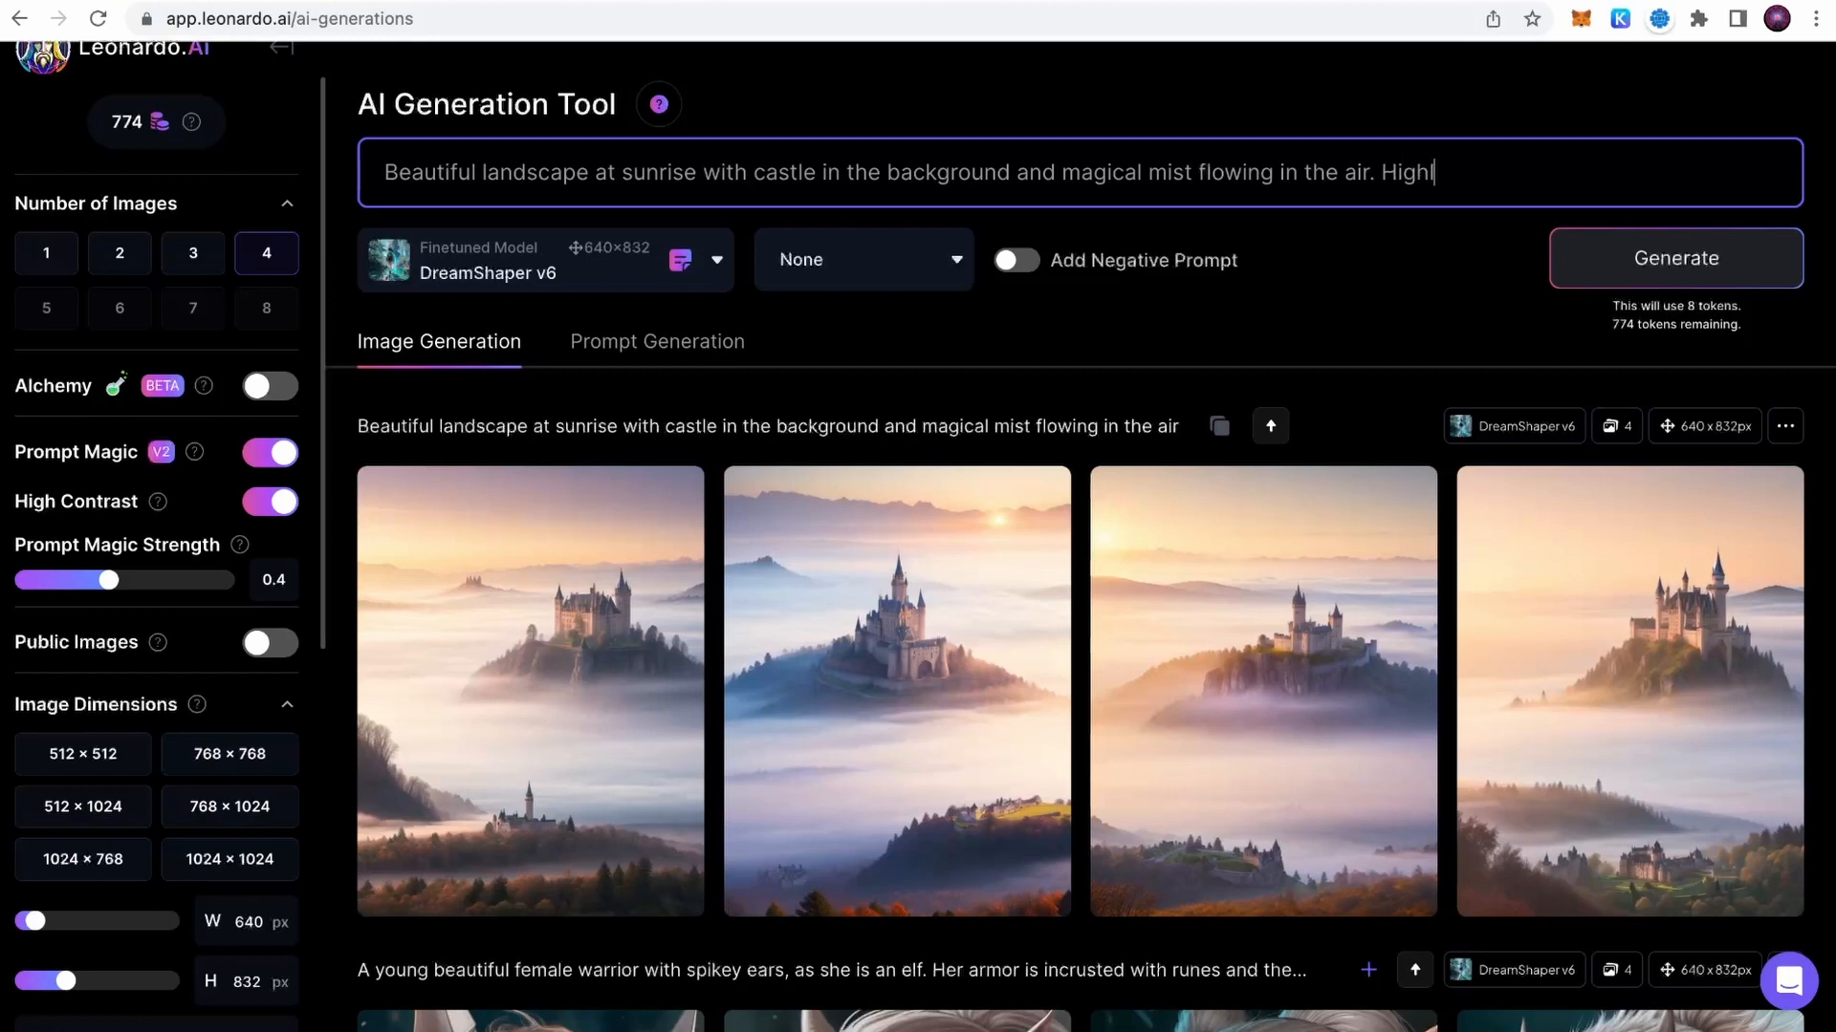
- Extend the landscape prompt with "Highly detailed artwork in realistic style and forest in the background."
type("y detailed artwork in re")
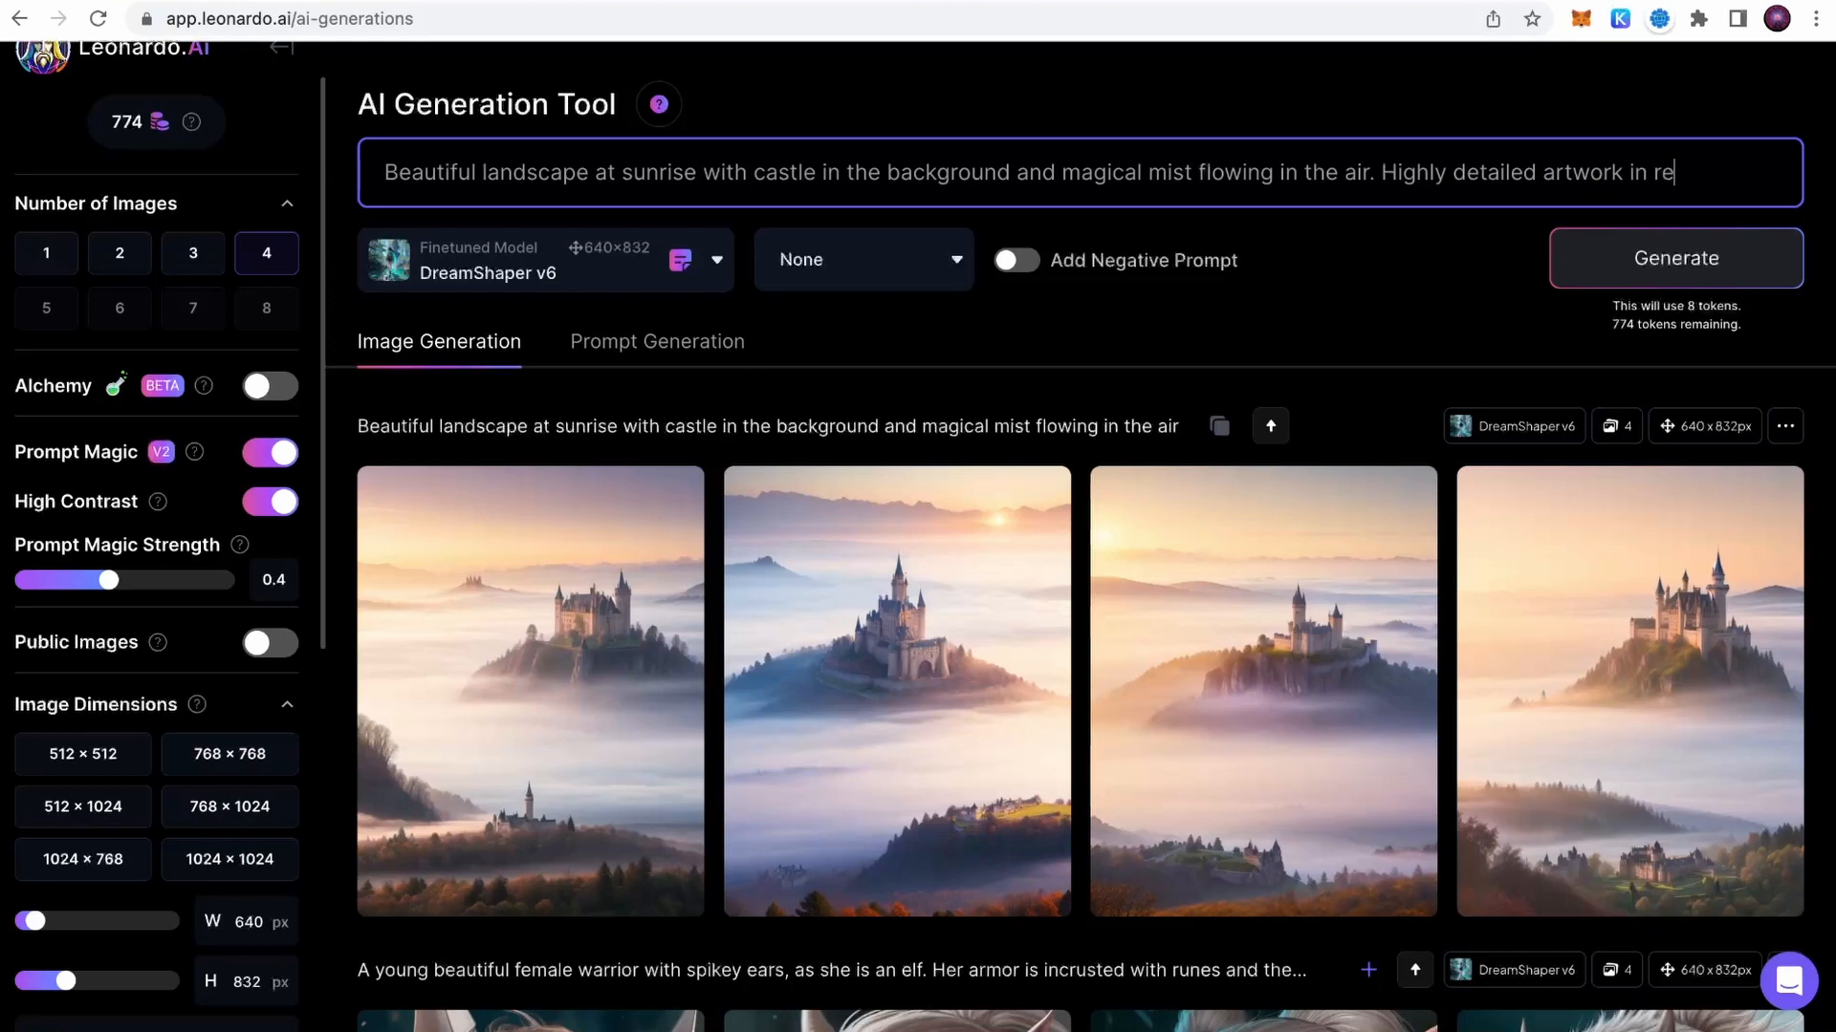
type("tyle and ")
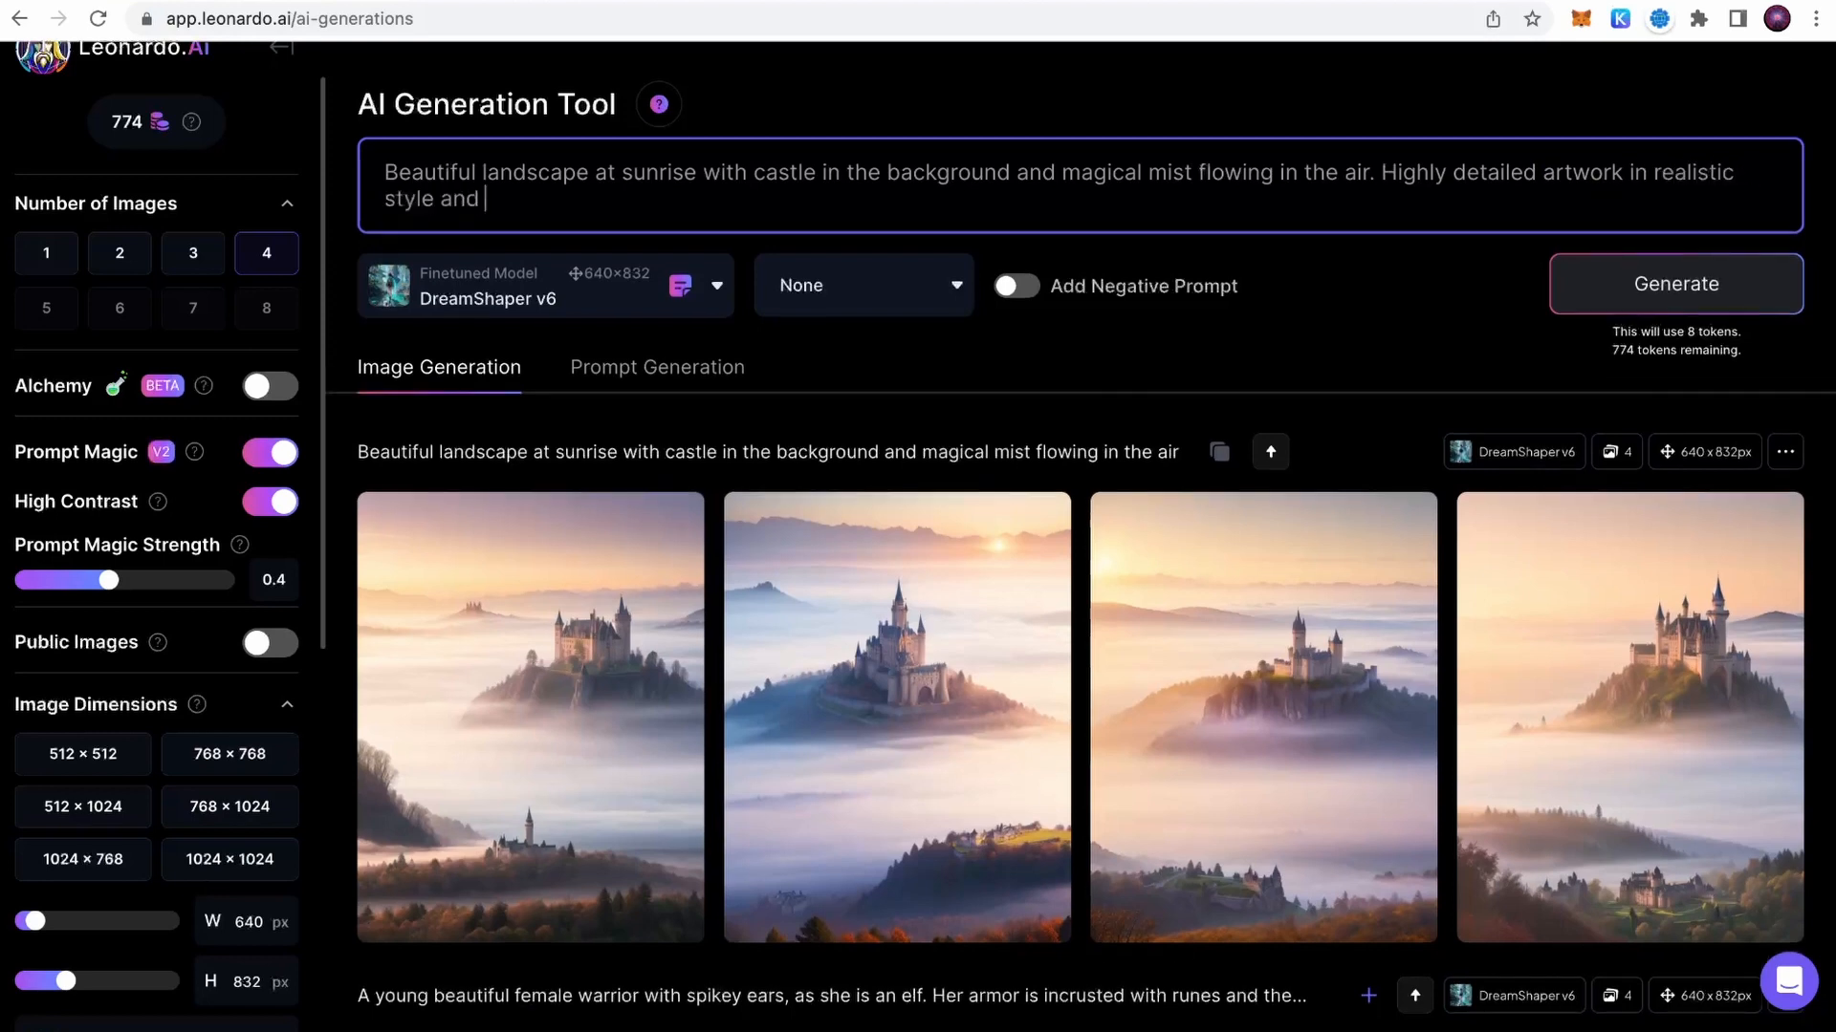
type("cl")
key("BackSpace")
key("BackSpace")
type("forest in the back")
- Set the image dimensions to 1024 × 768 and generate the castle landscape images
left_click(134, 867)
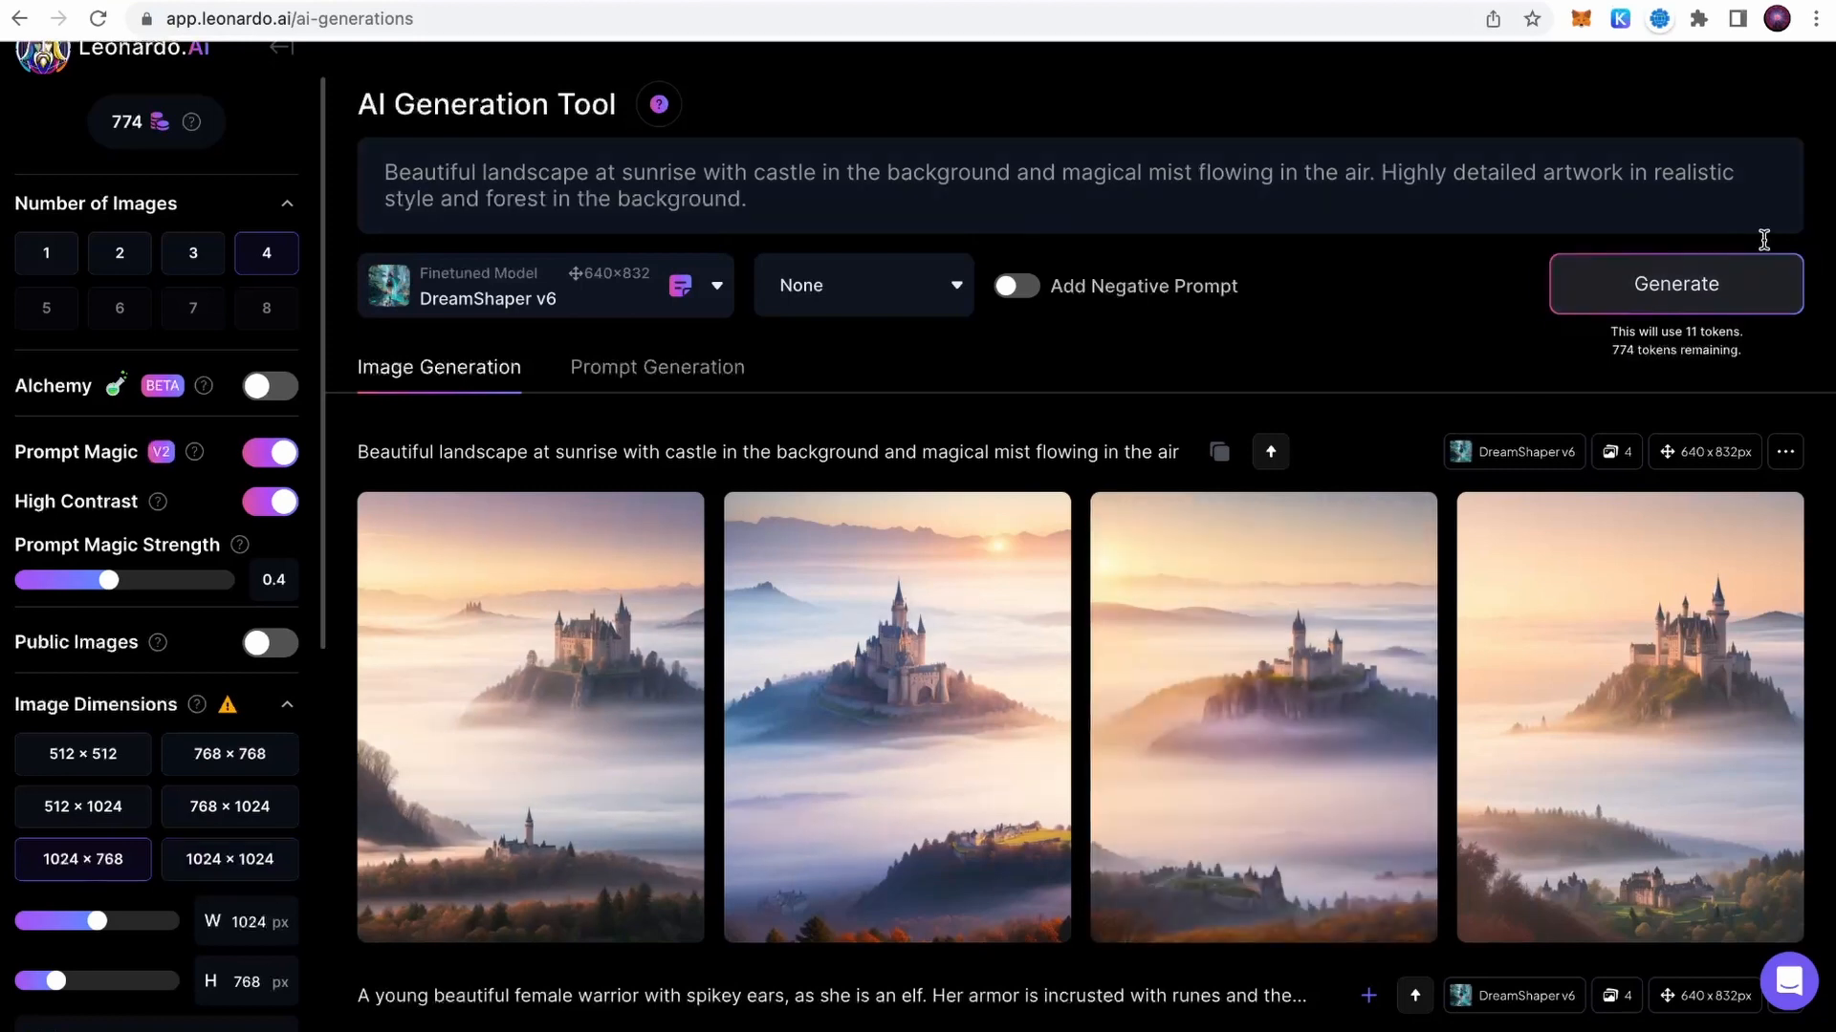
left_click(1684, 285)
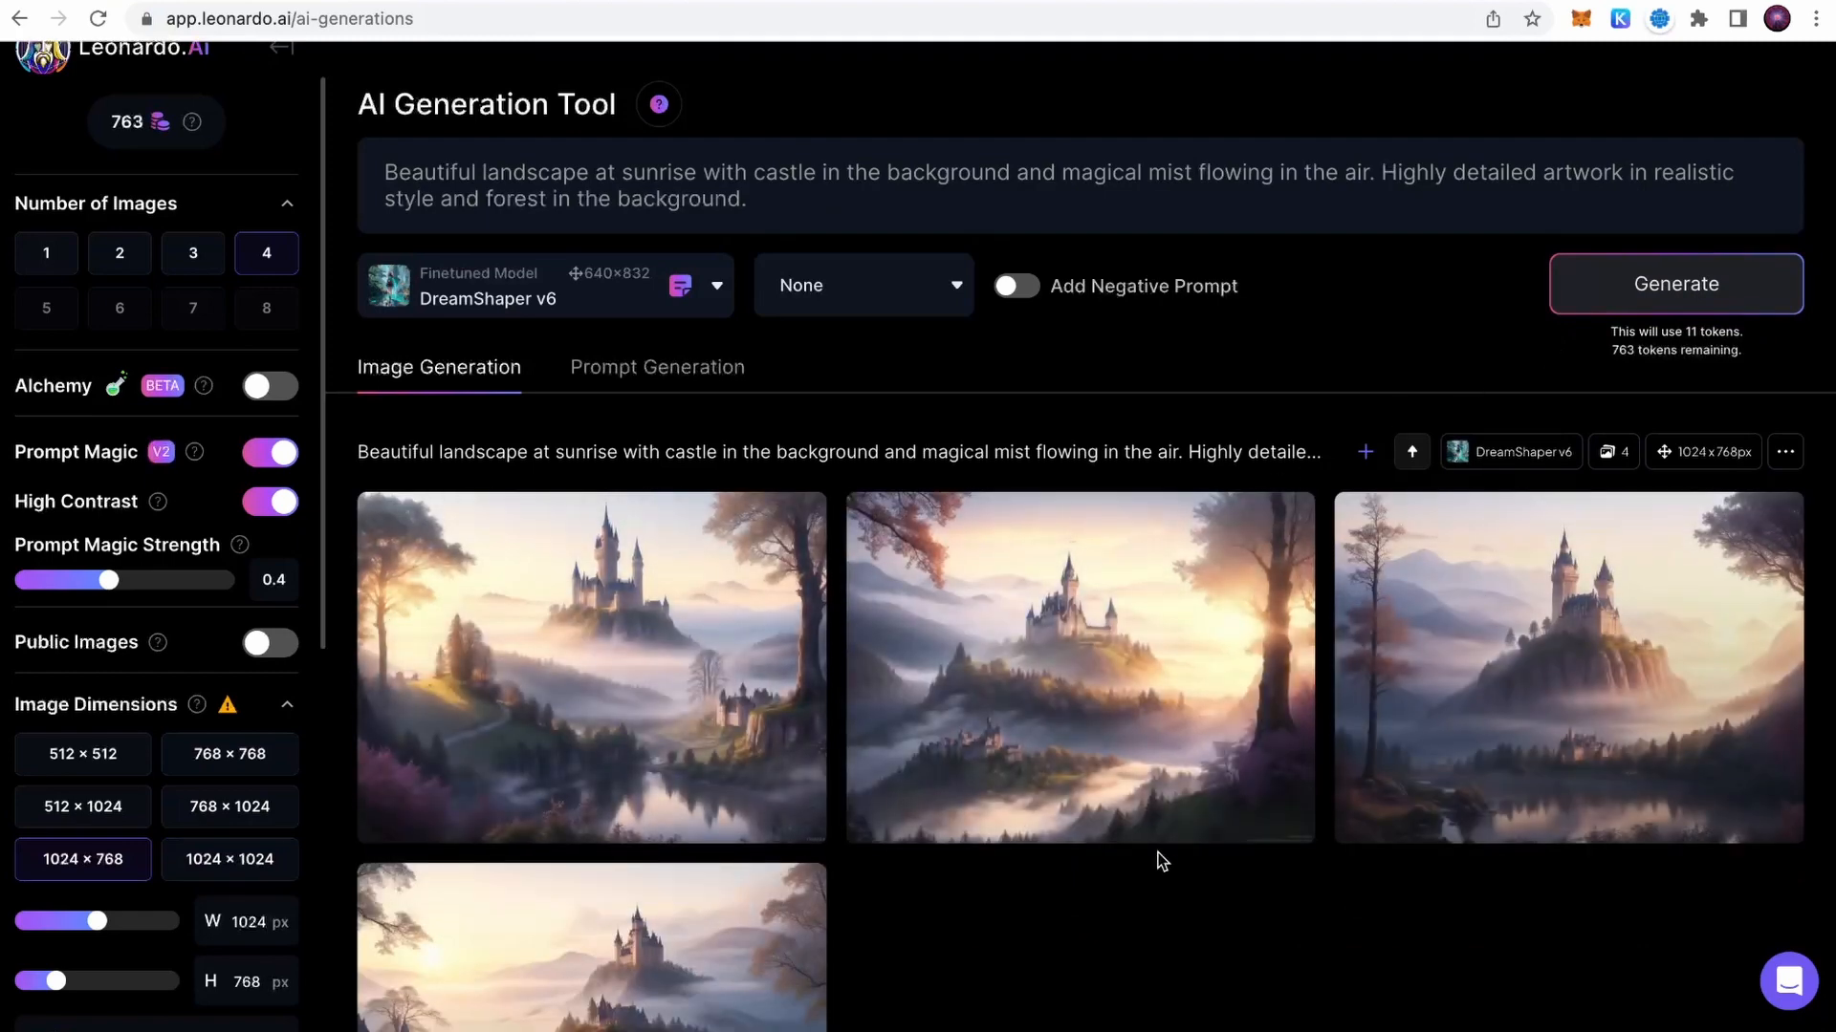
scroll(1052, 607, "down", 1)
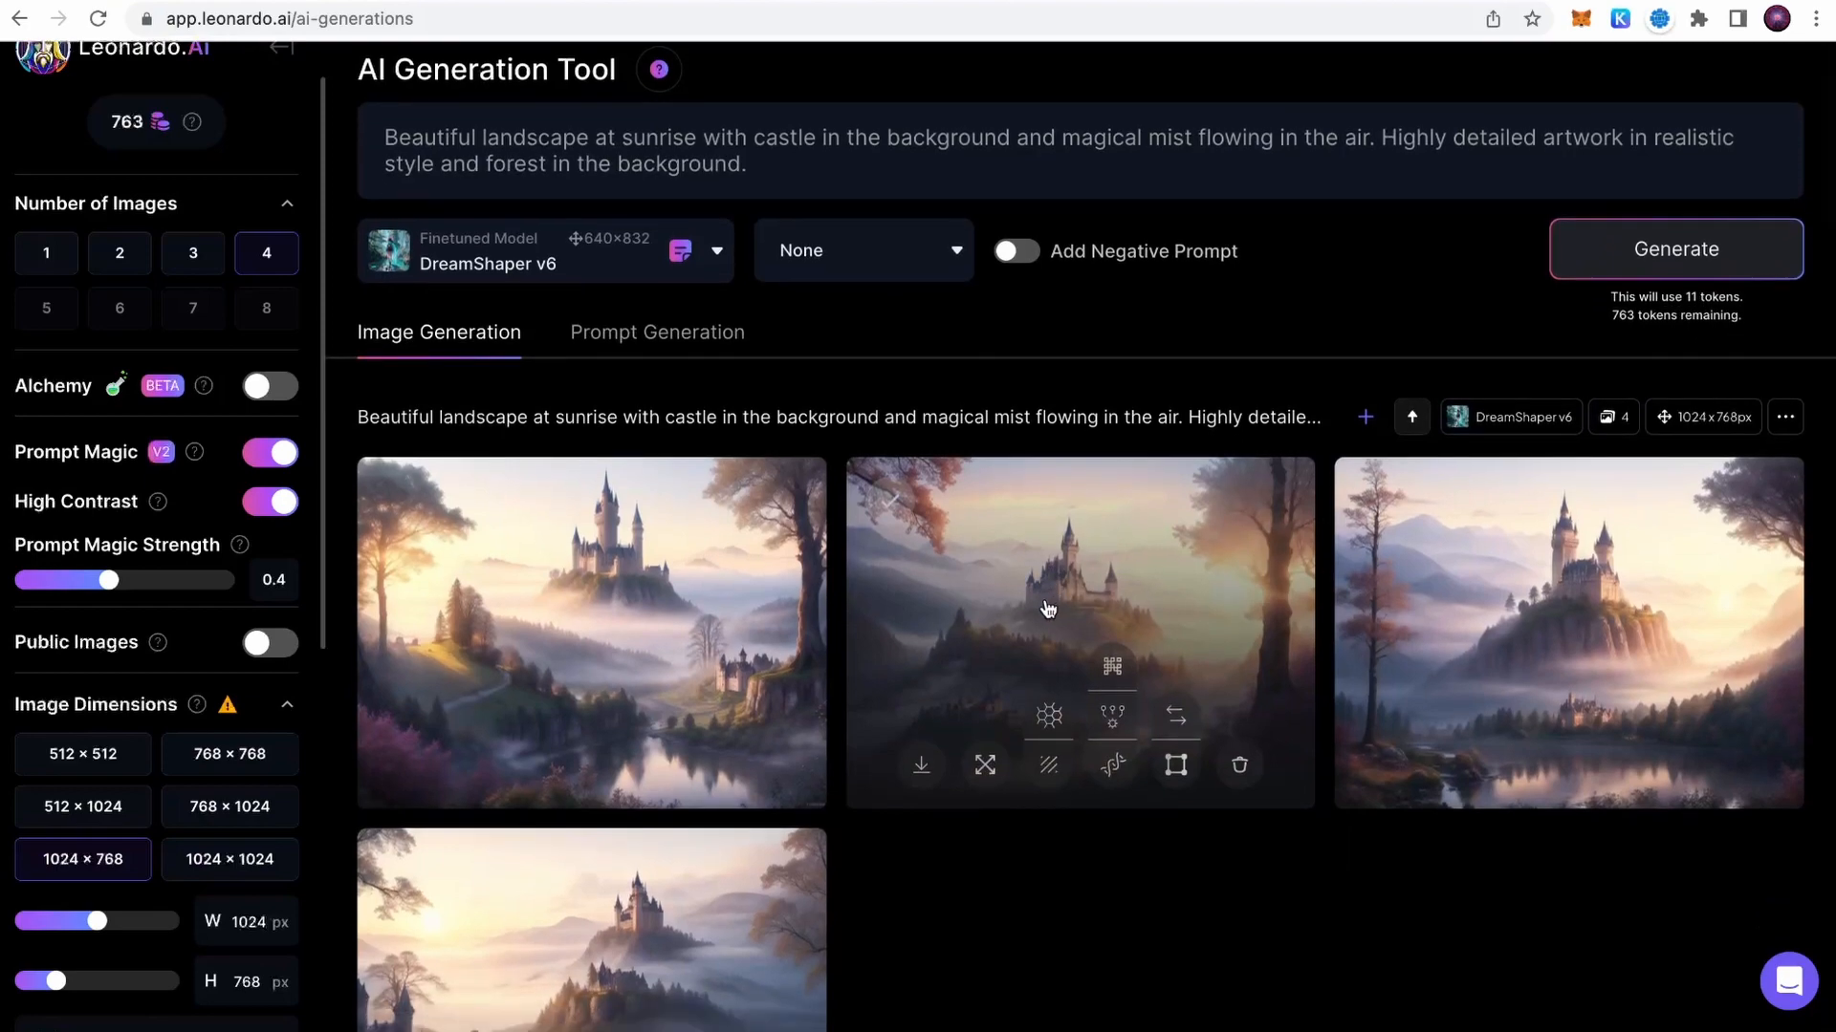
- View the second castle landscape image enlarged
left_click(1048, 609)
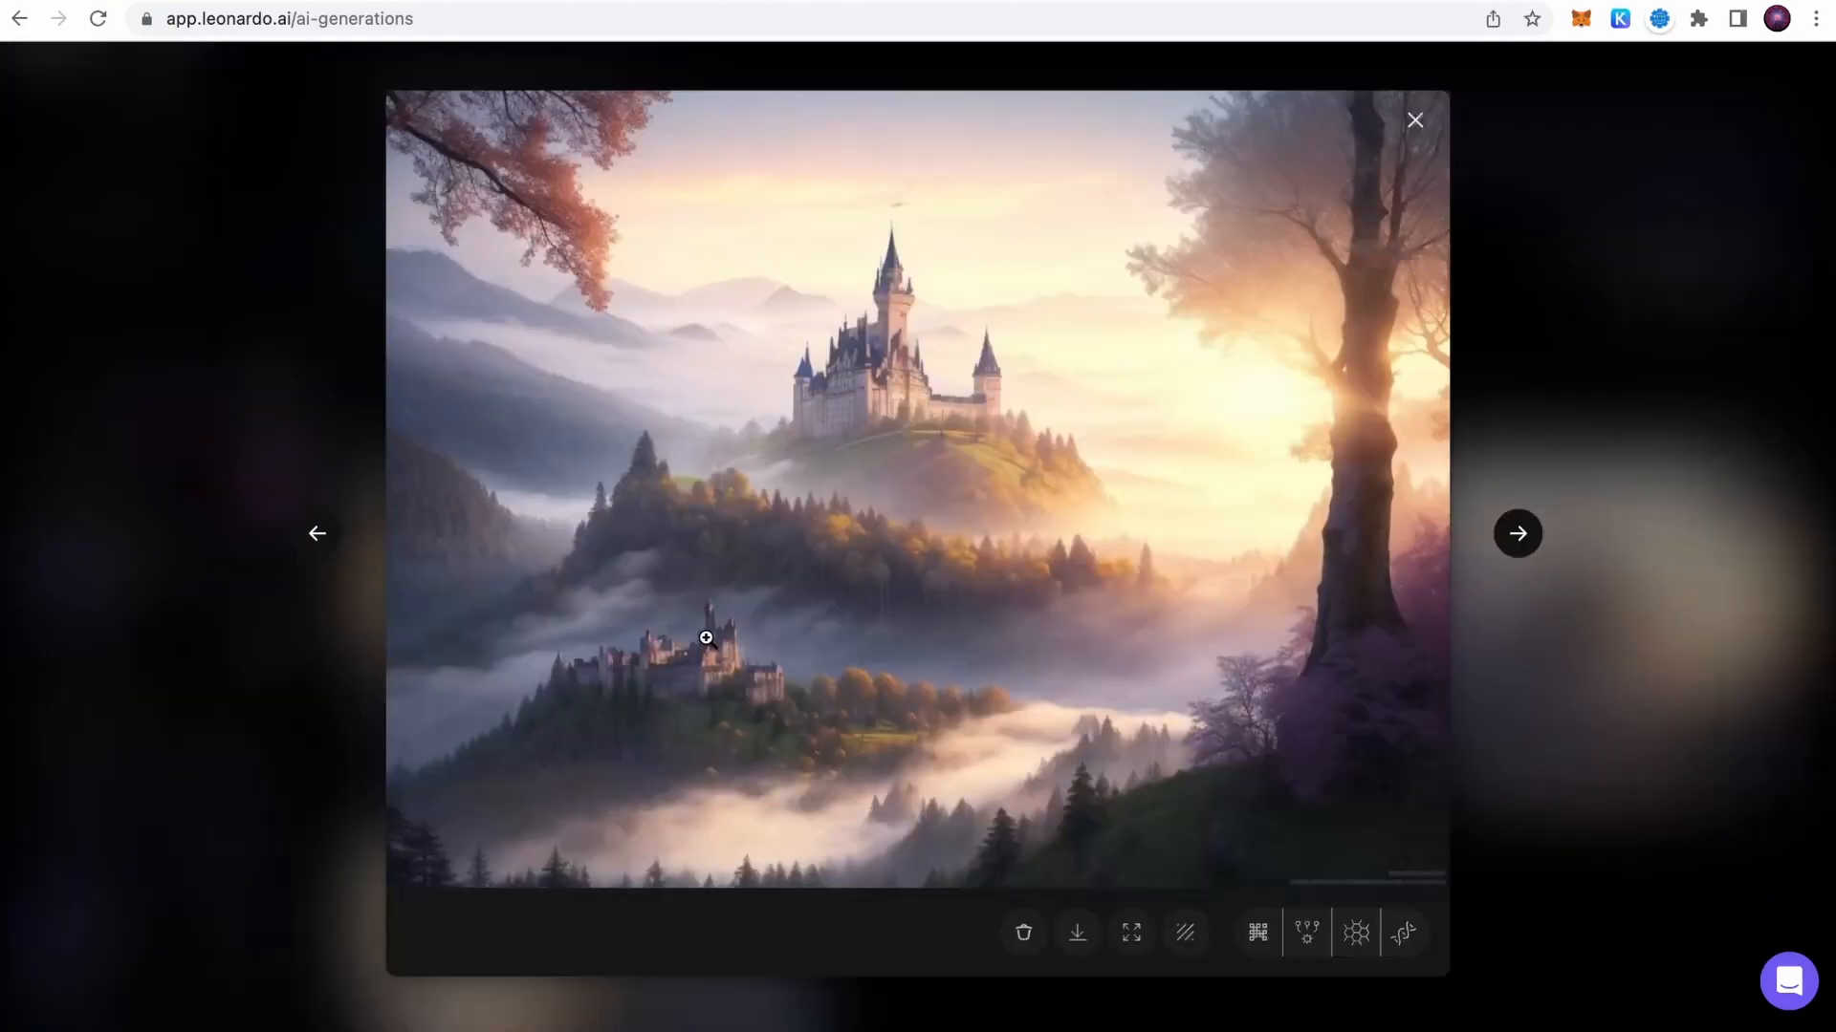
left_click(1609, 299)
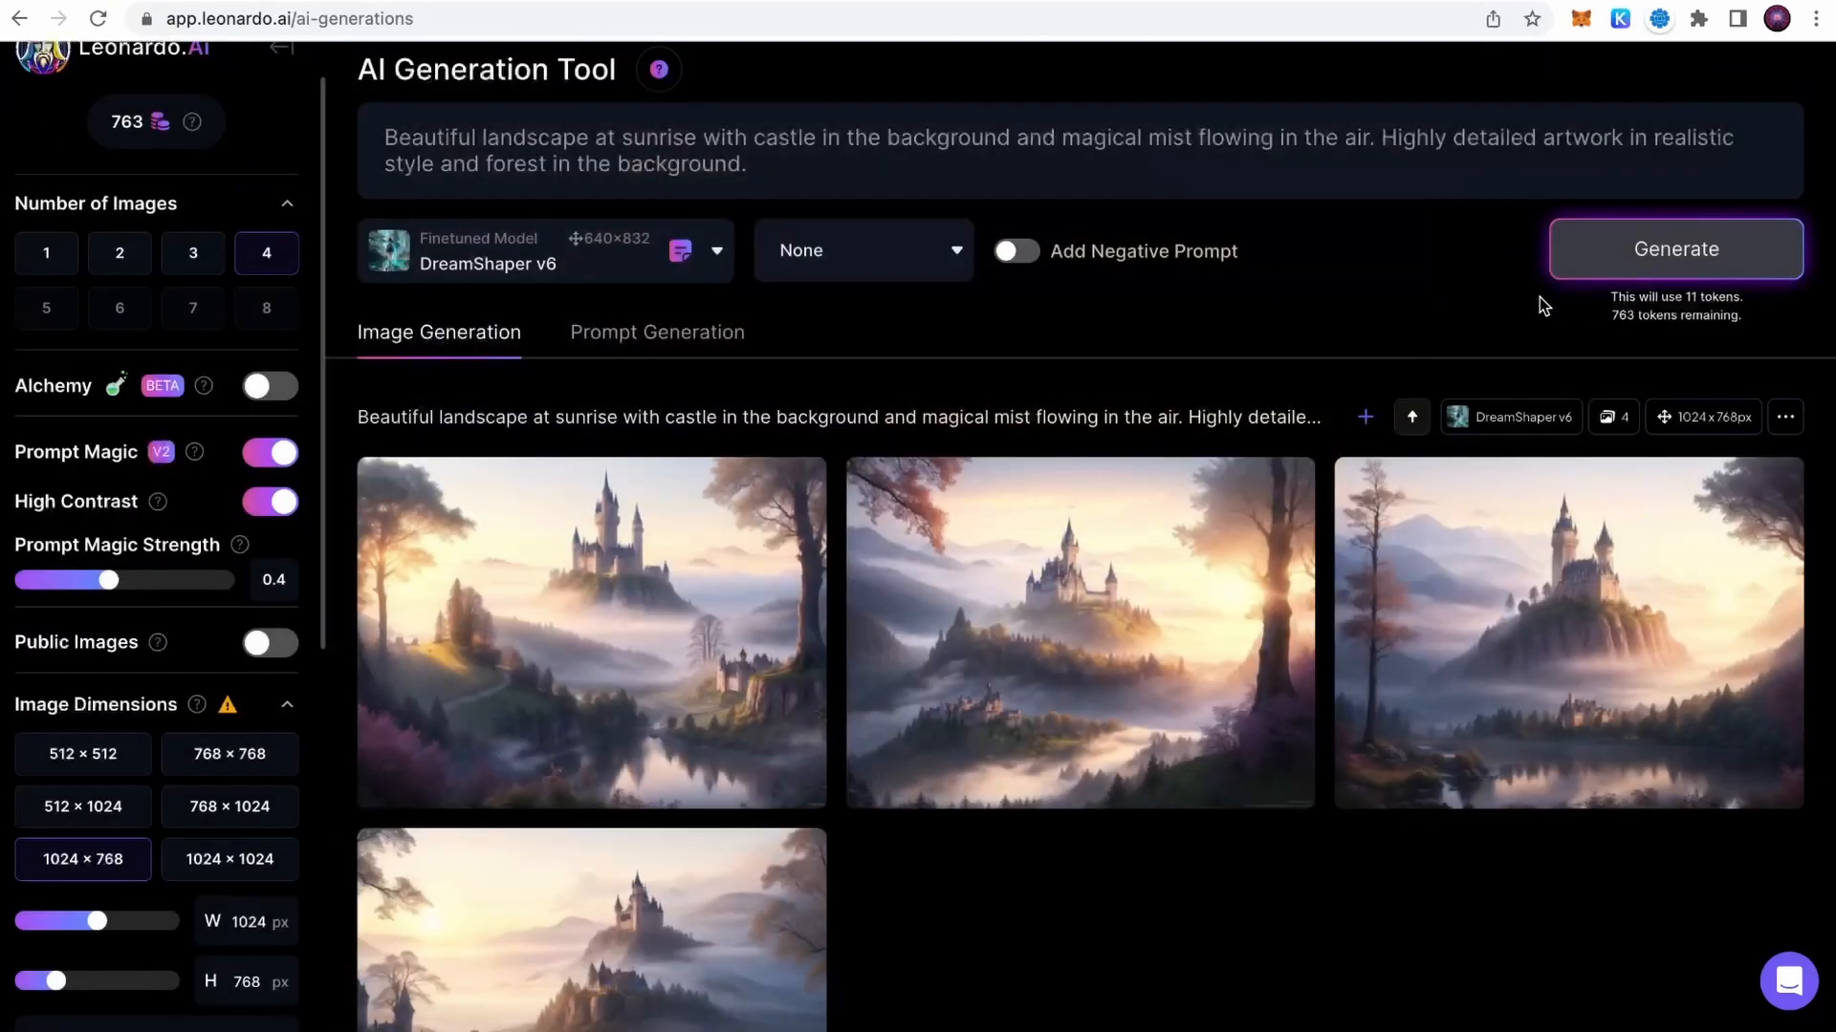
- Change the prompt to sunset, add "Digital painting style. Castle should be on the first plane.", generate, and view the first image enlarged
left_click(875, 172)
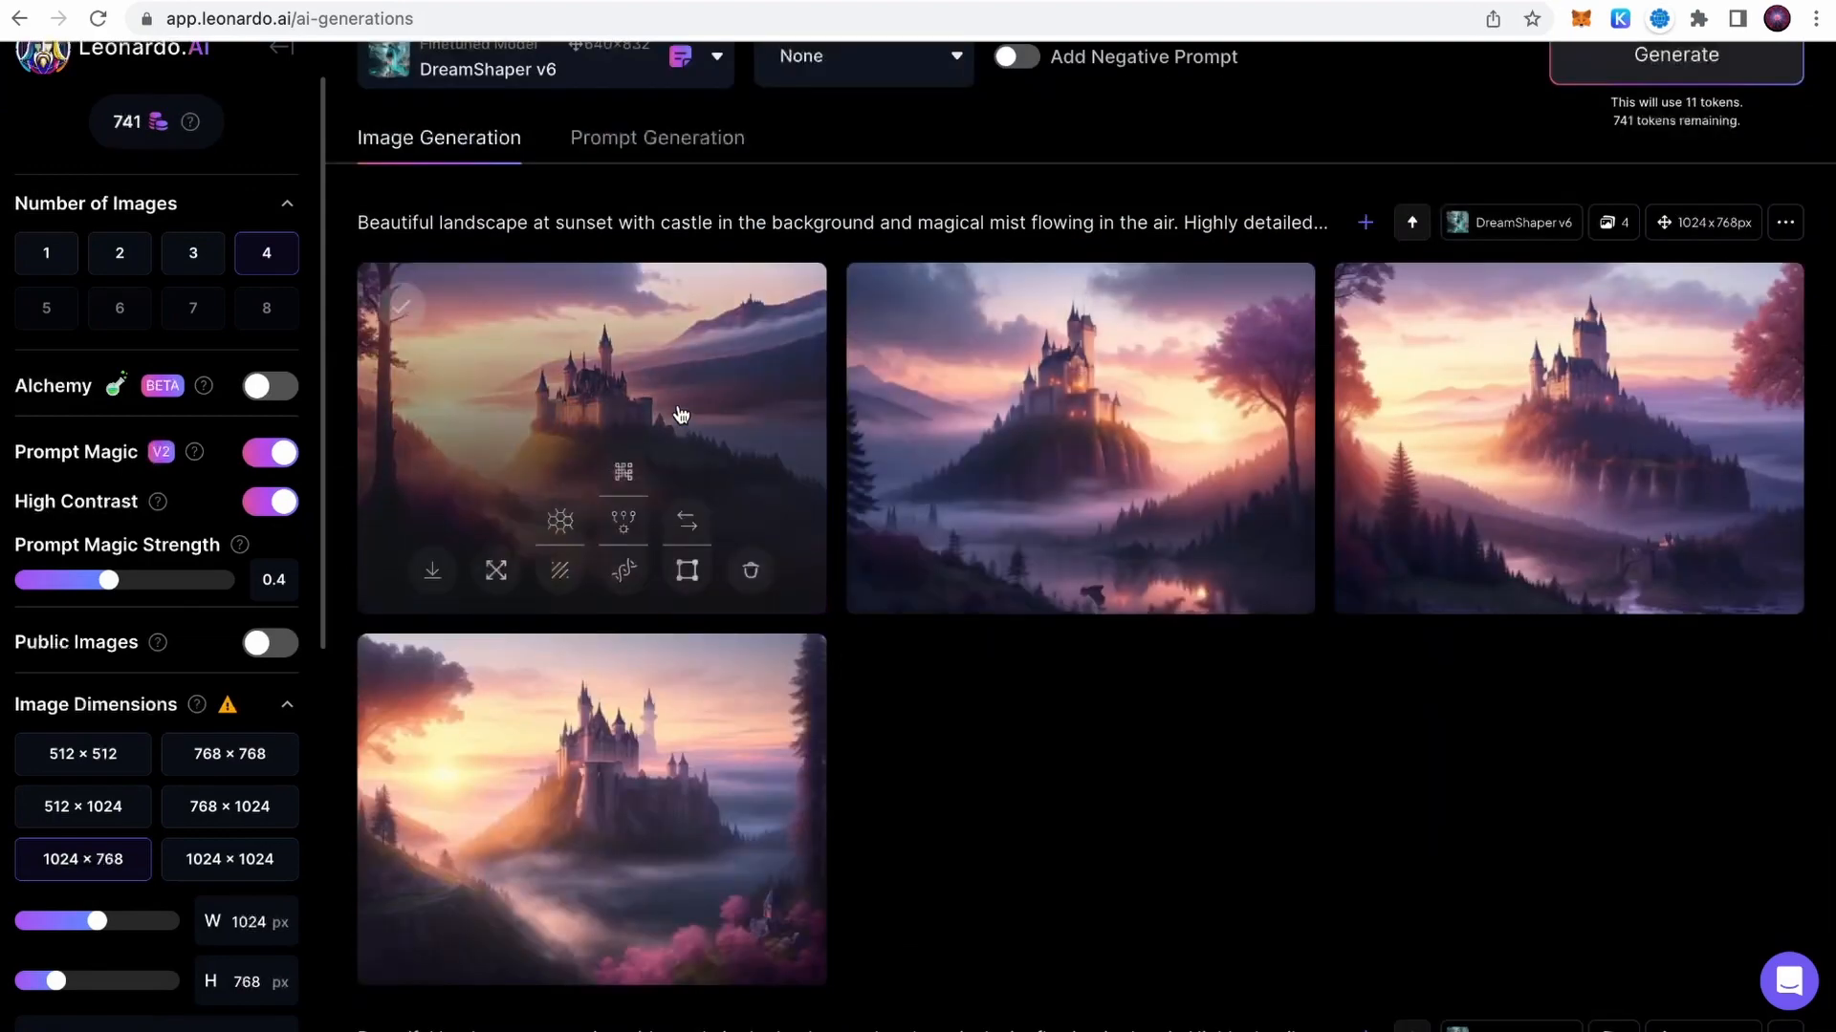
left_click(677, 410)
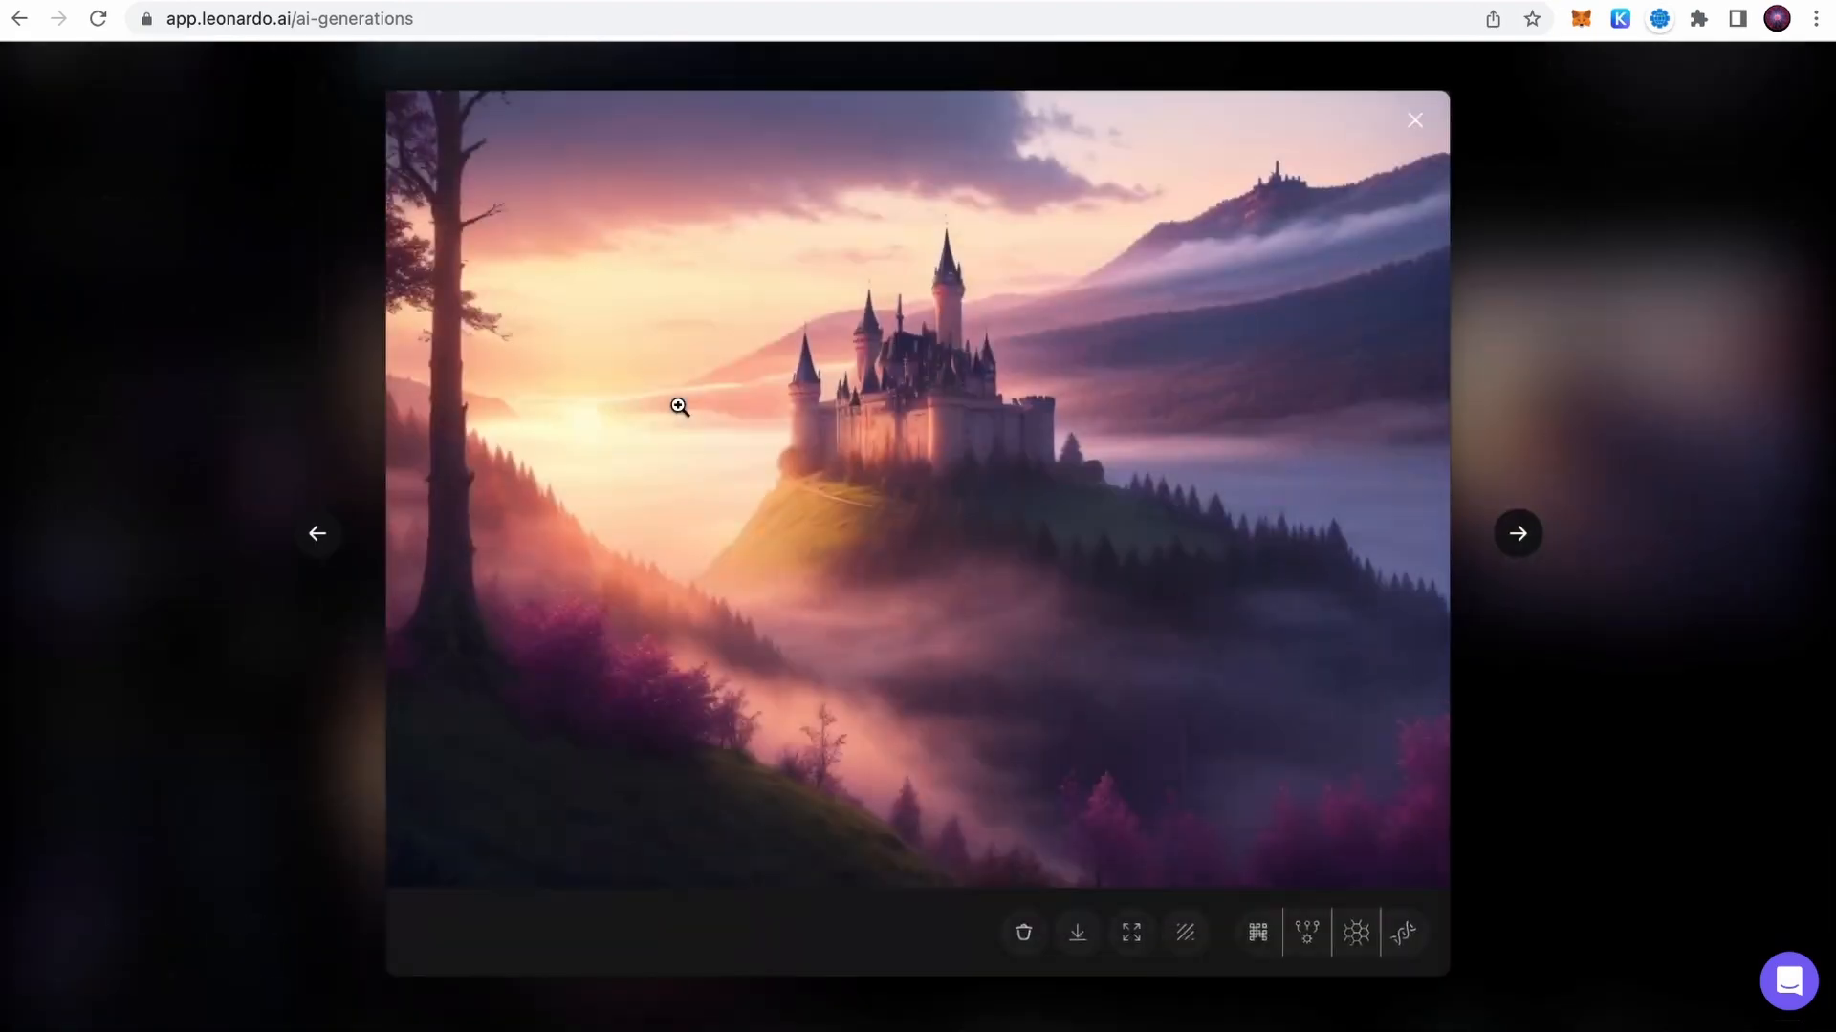
left_click(1415, 120)
- Open the Community Feed and browse the trending images down to the steampunk redhead portrait
scroll(1249, 308, "up", 2)
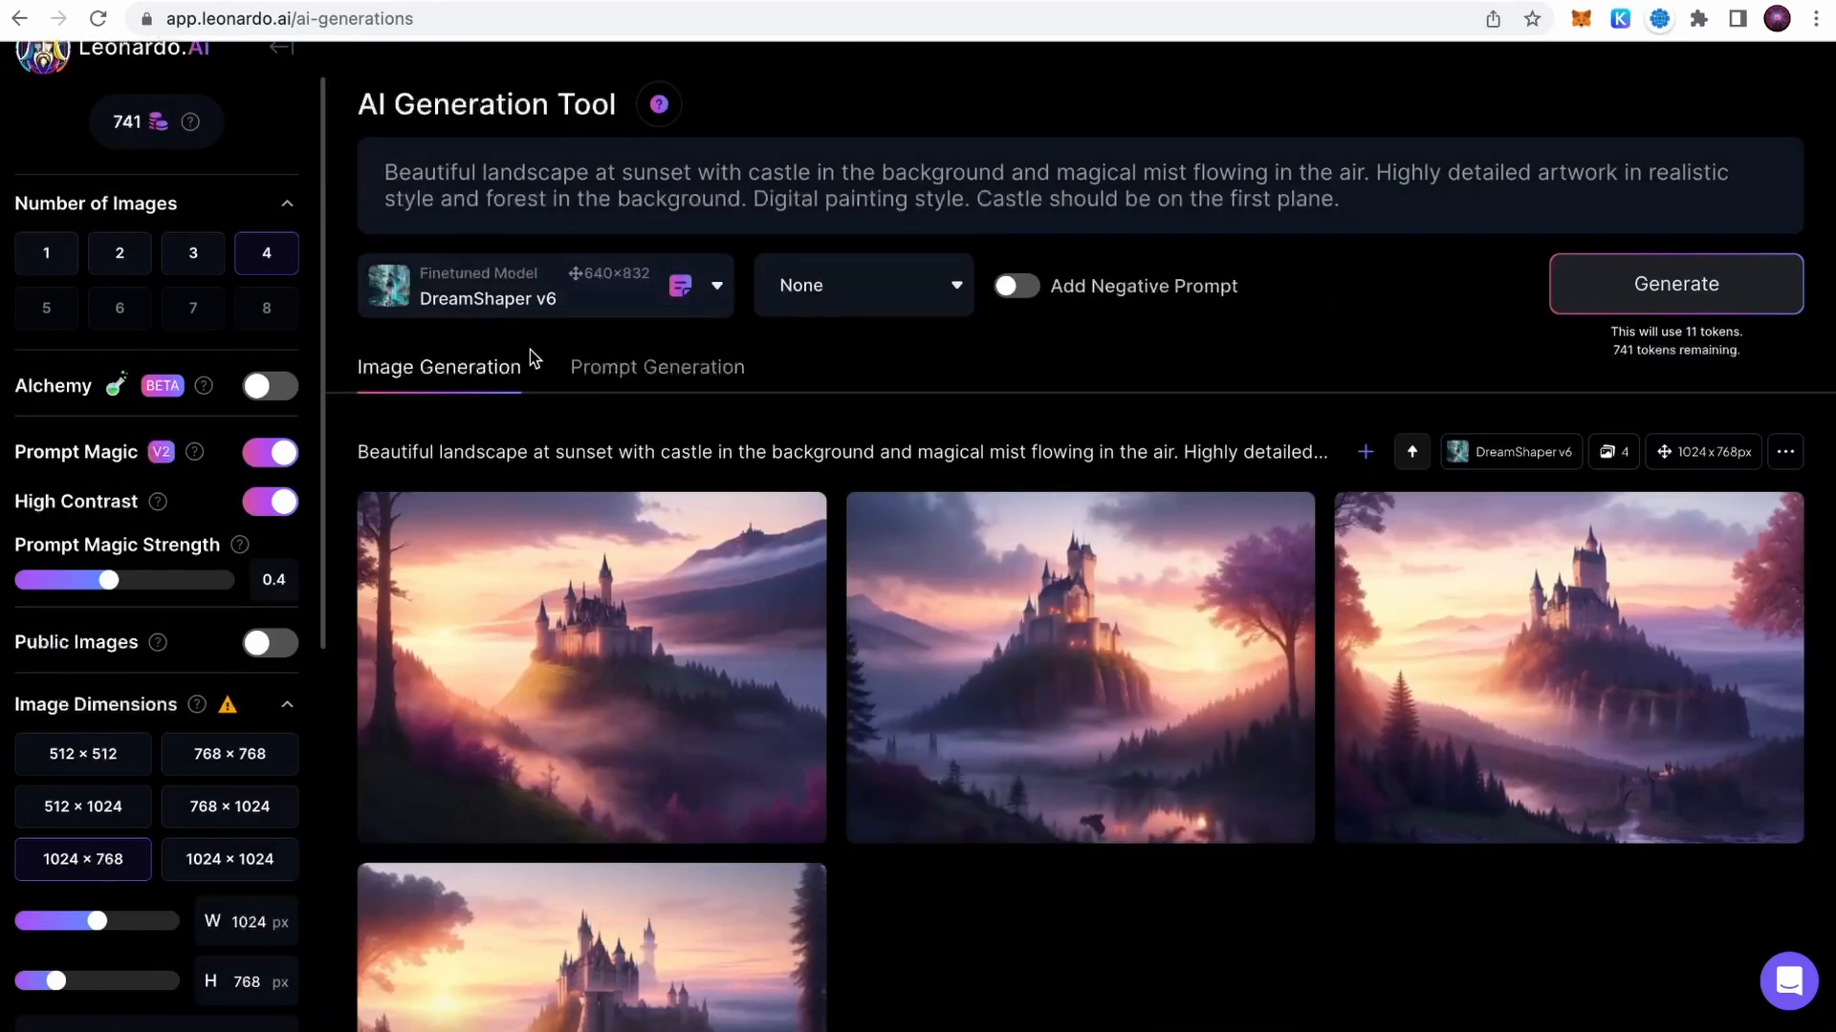
scroll(251, 92, "up", 1)
left_click(273, 107)
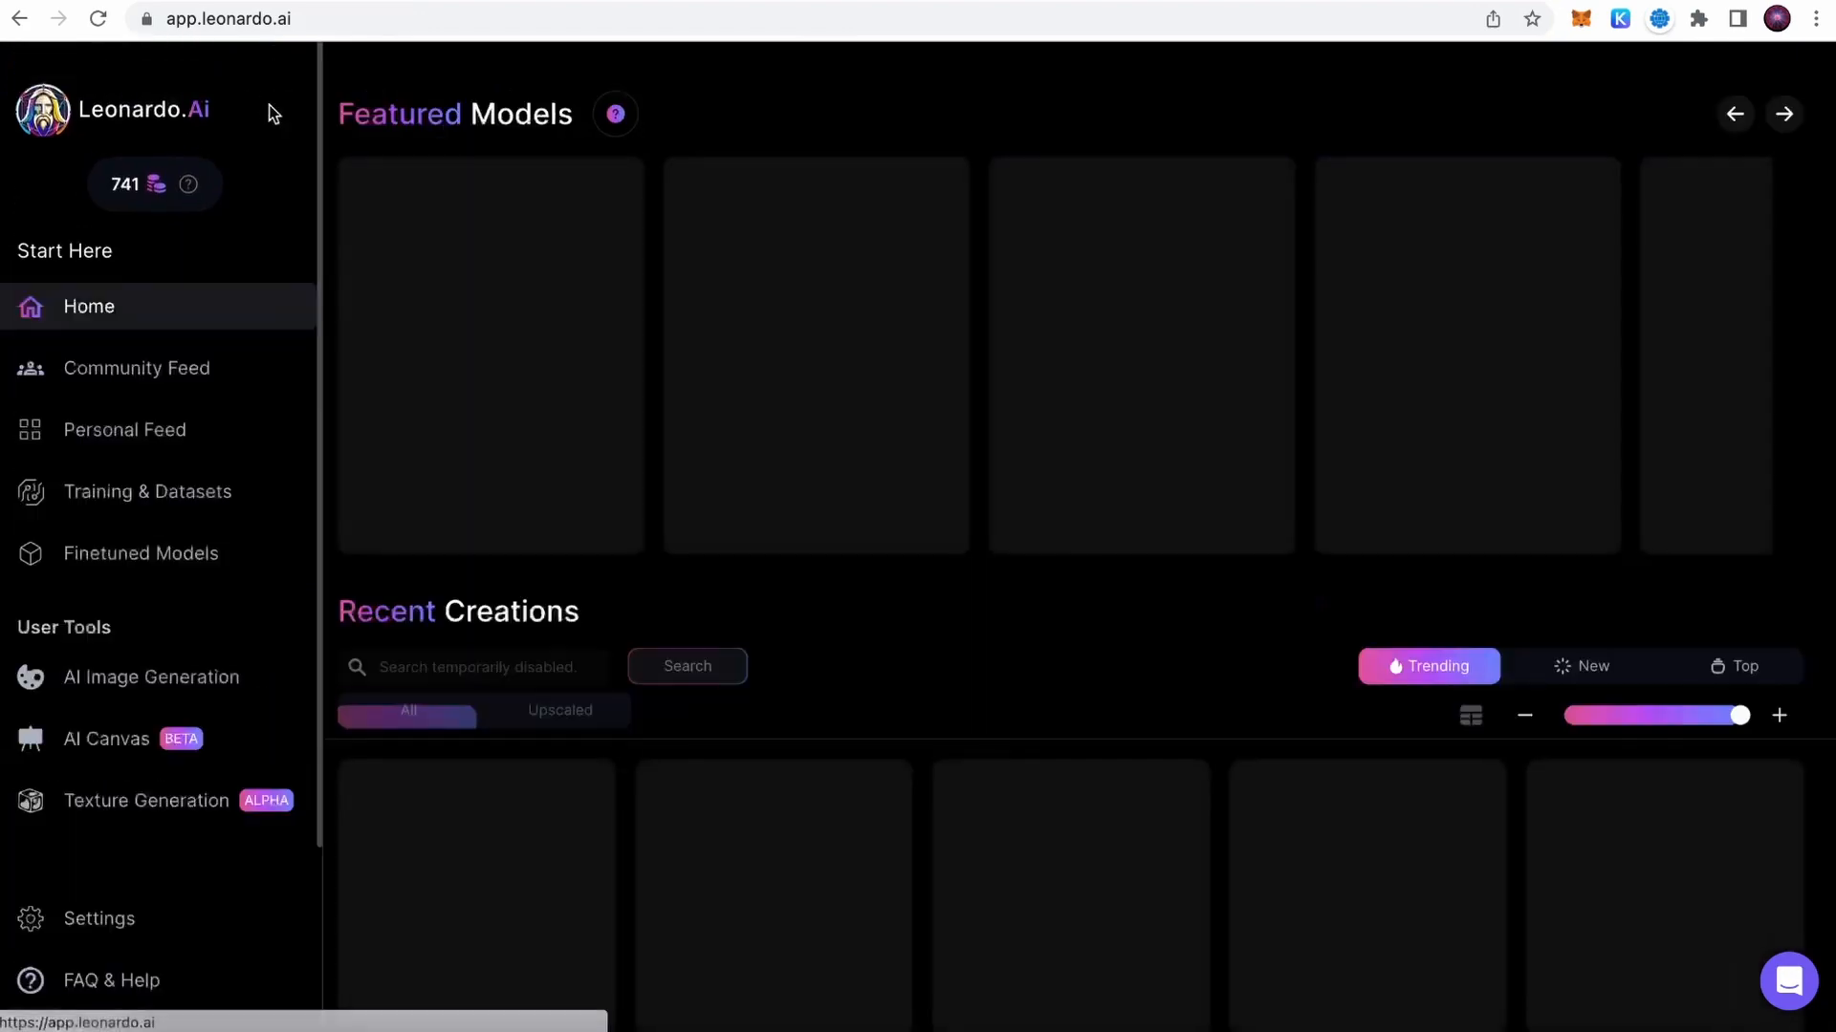
left_click(170, 379)
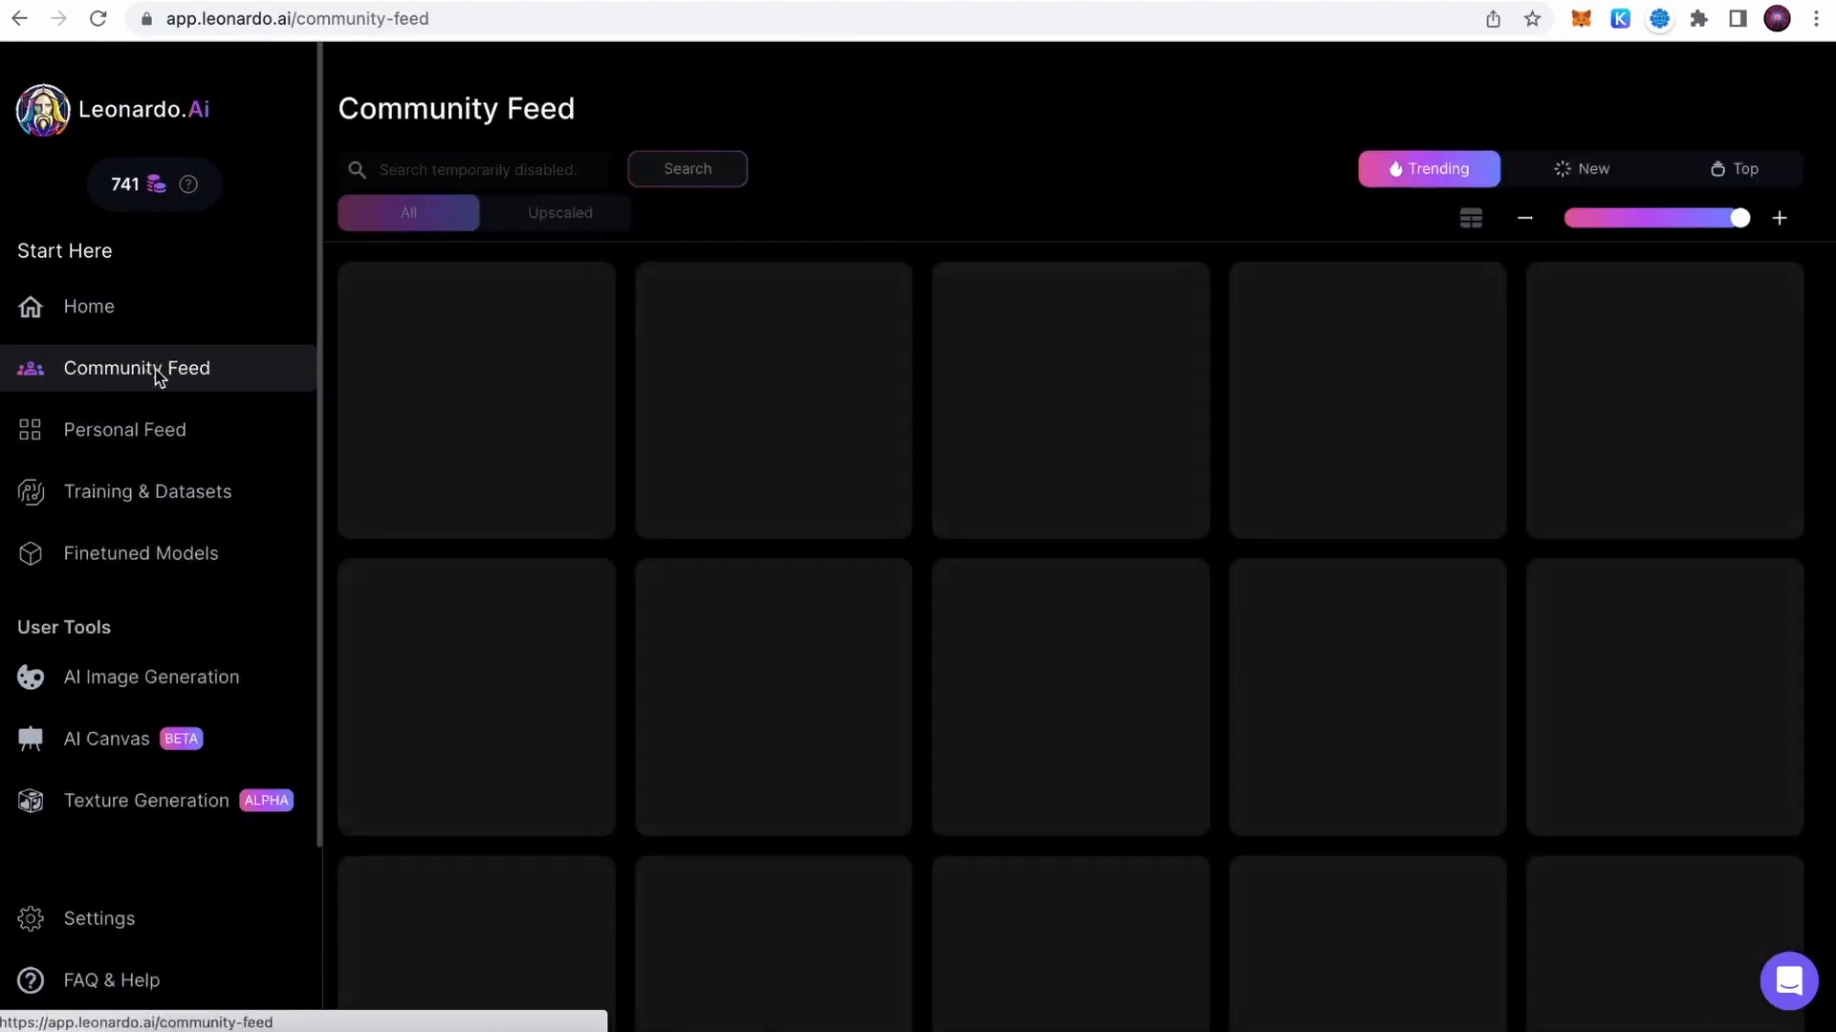
scroll(1663, 430, "down", 4)
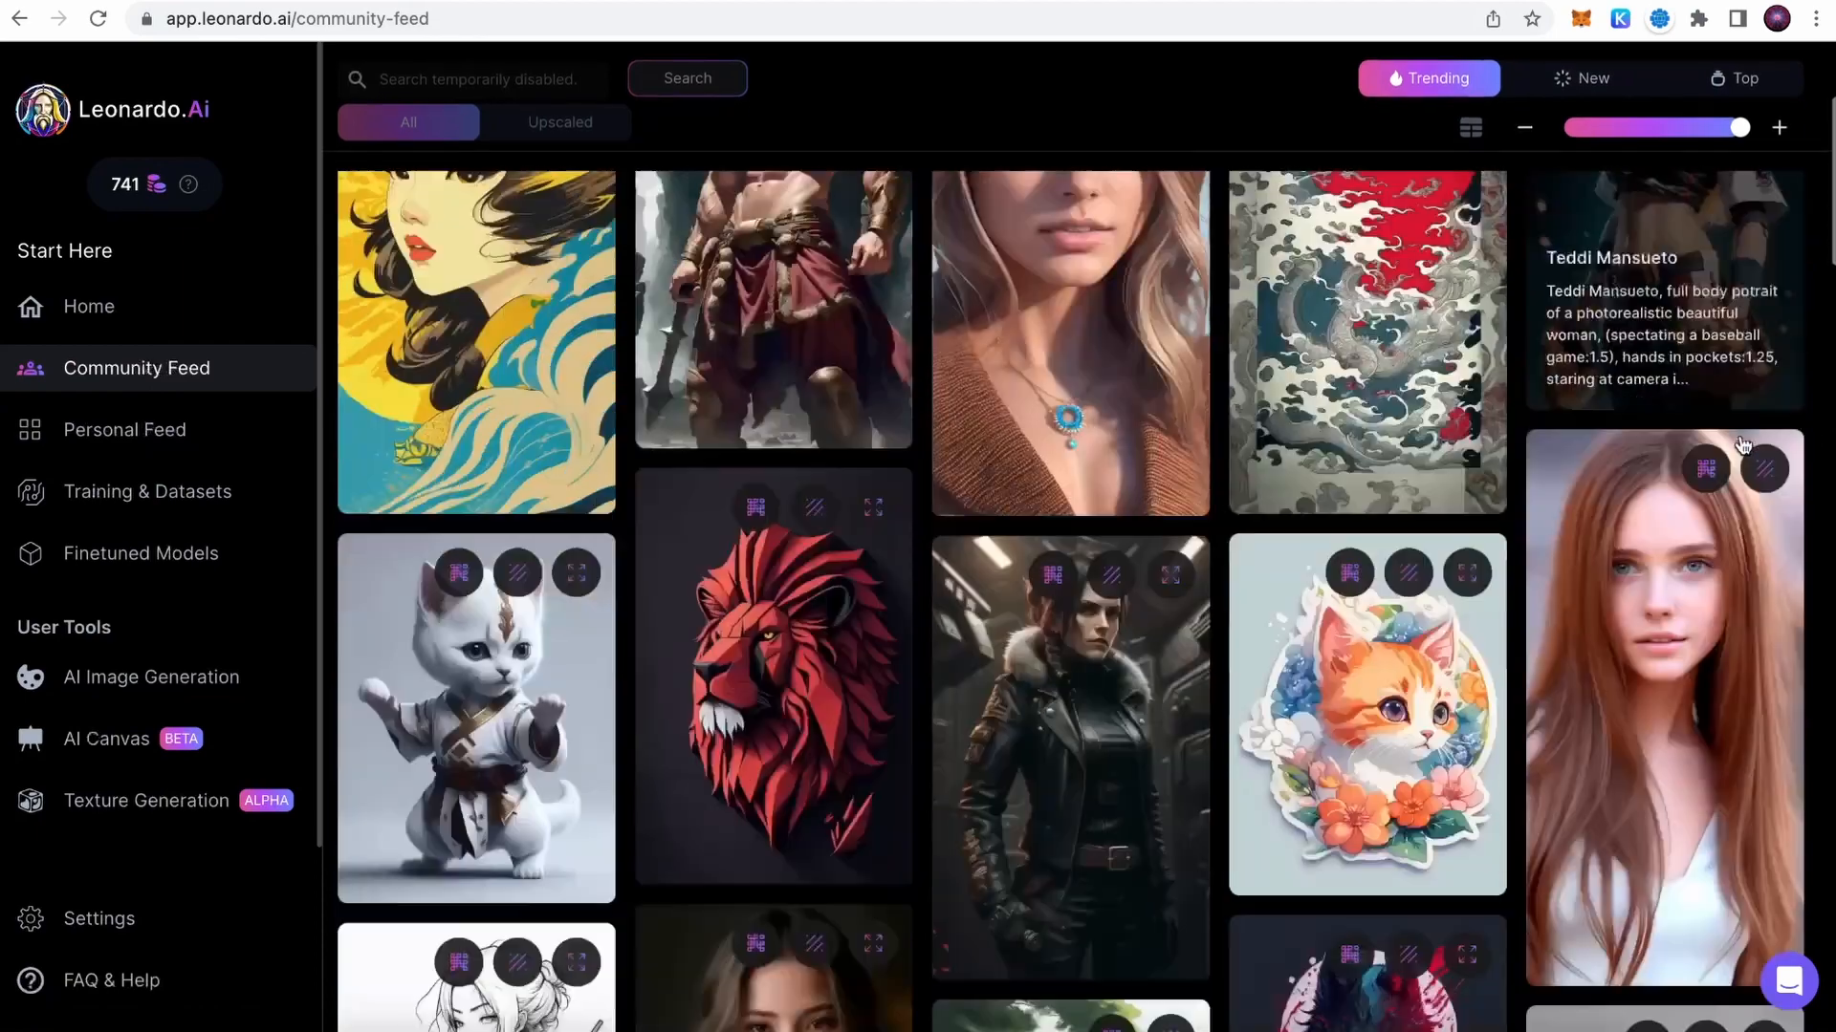
scroll(1318, 406, "down", 15)
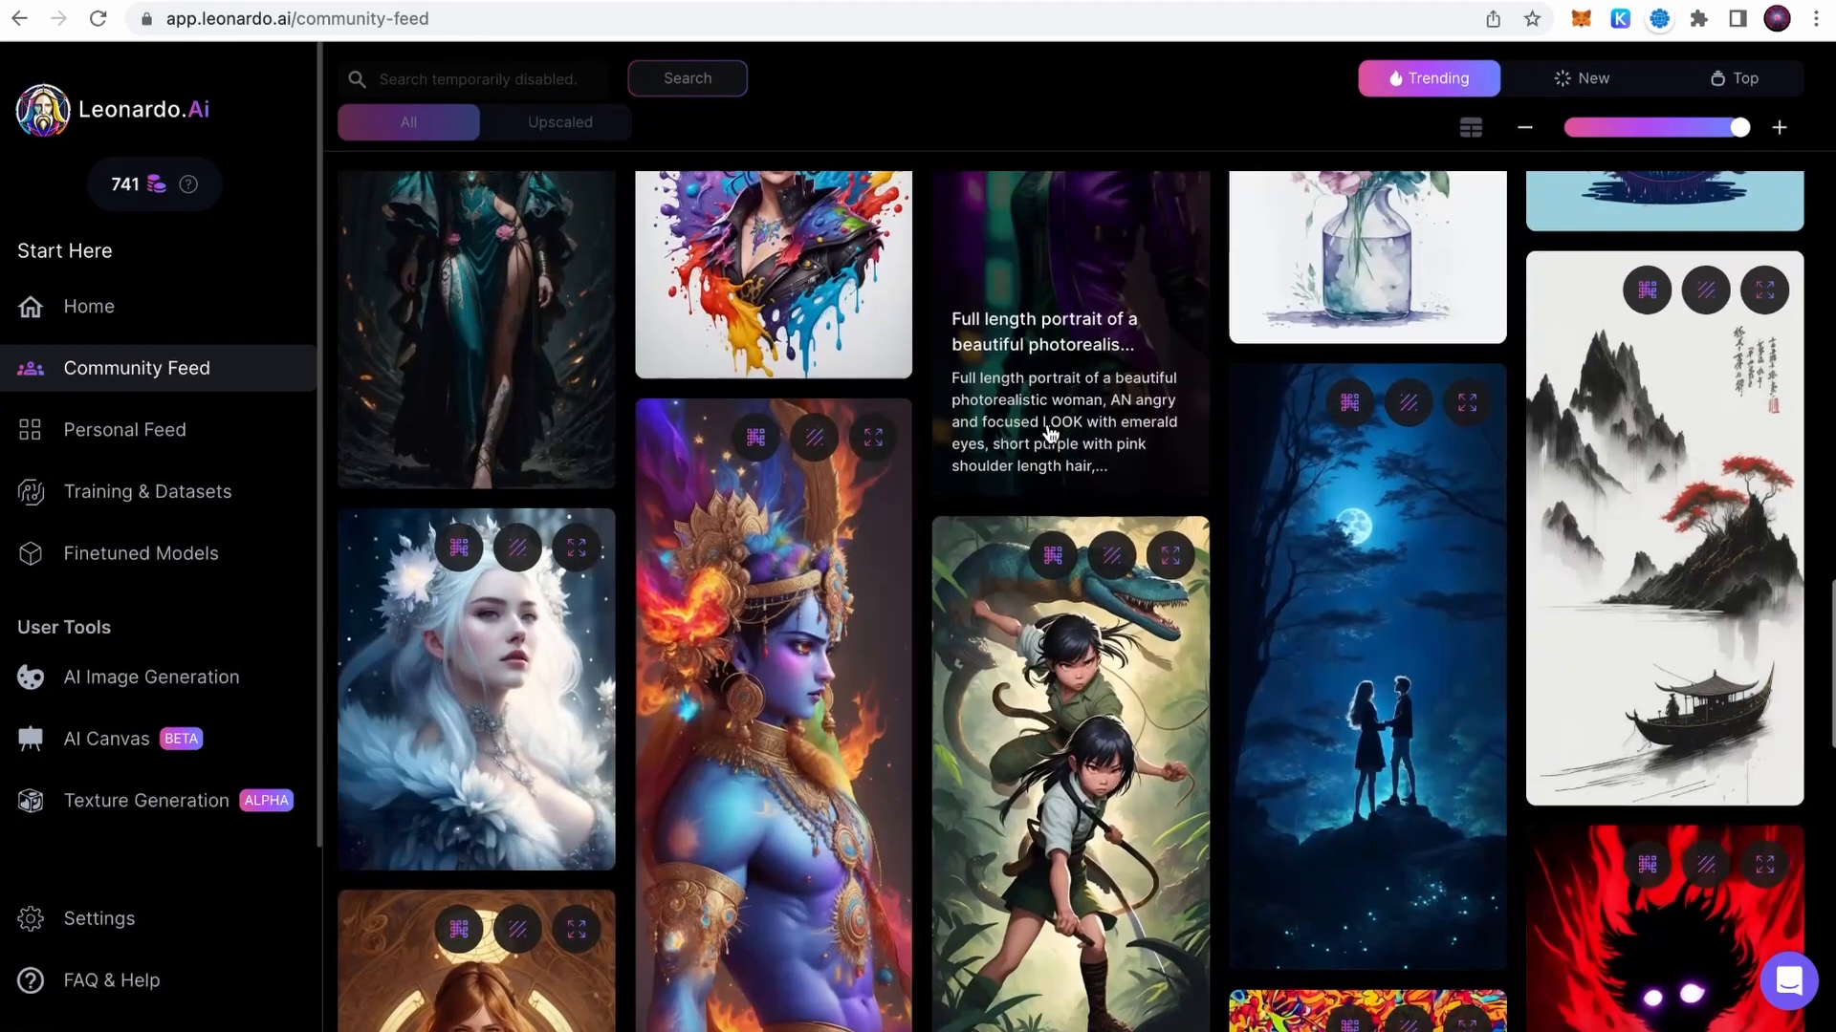
scroll(1049, 435, "down", 5)
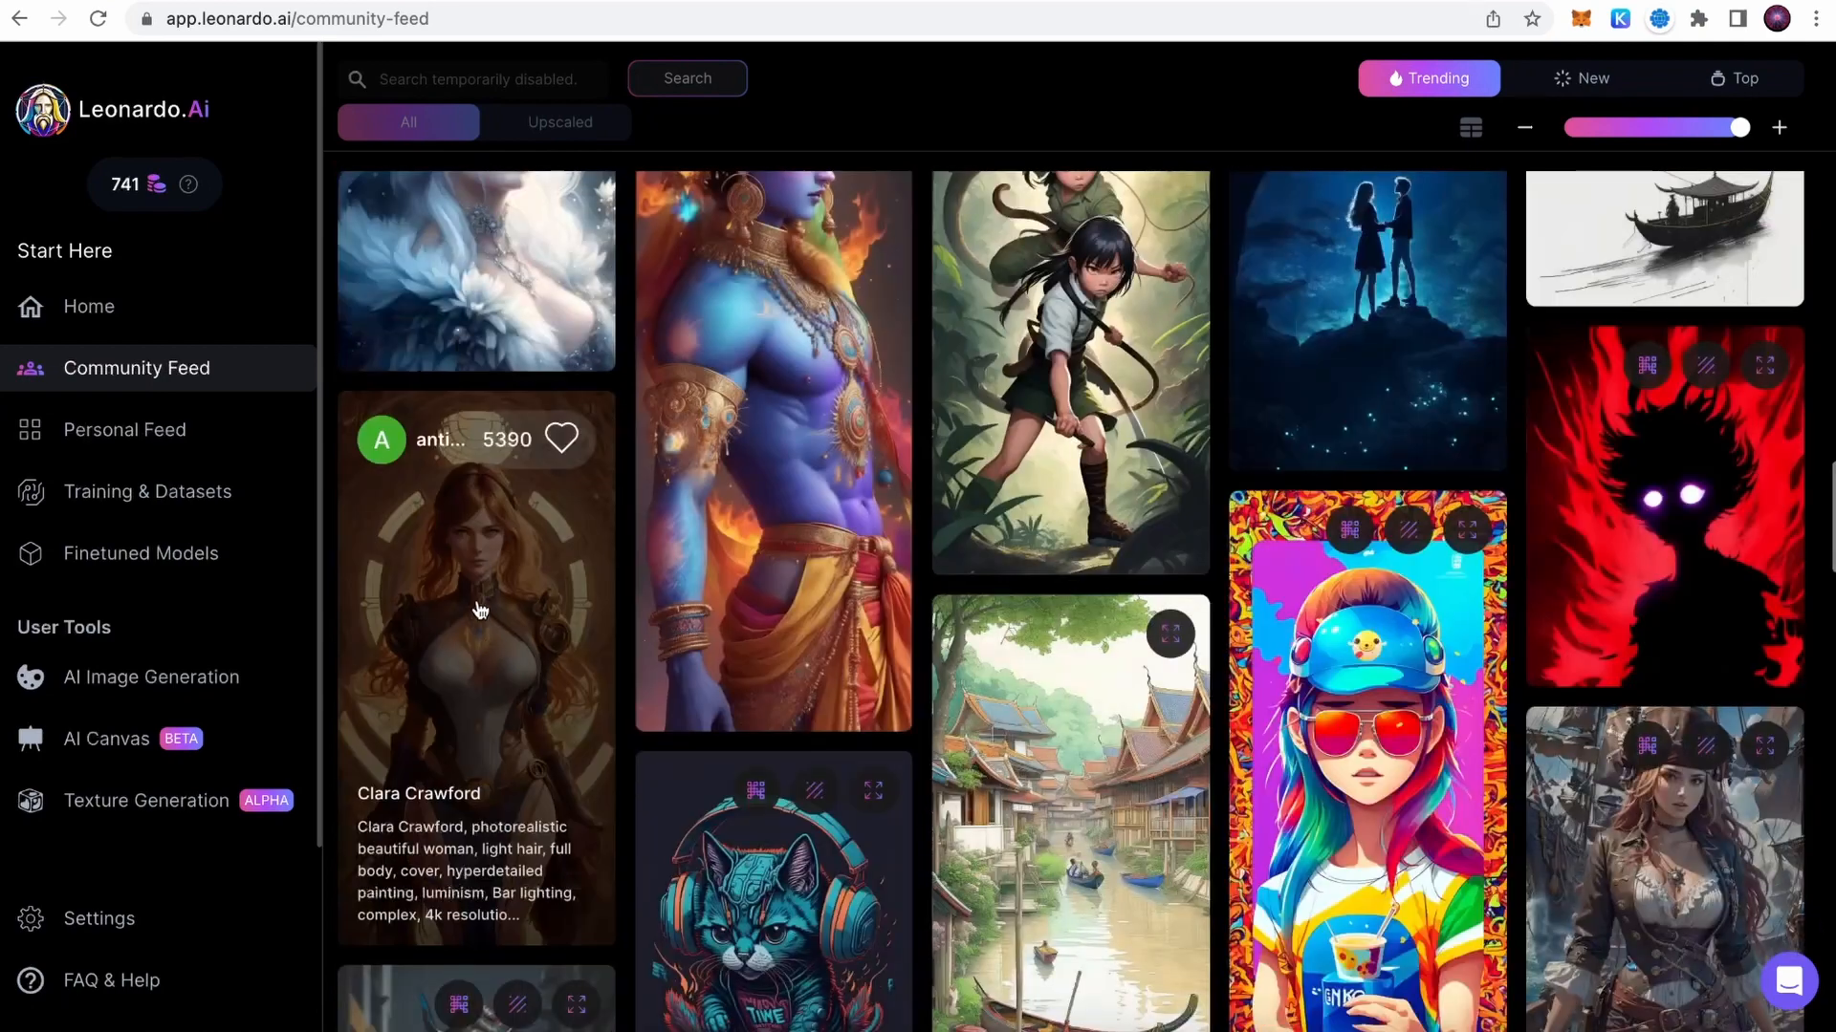
- Open the feed's steampunk redhead portrait, copy its full prompt text and review its generation settings
left_click(475, 602)
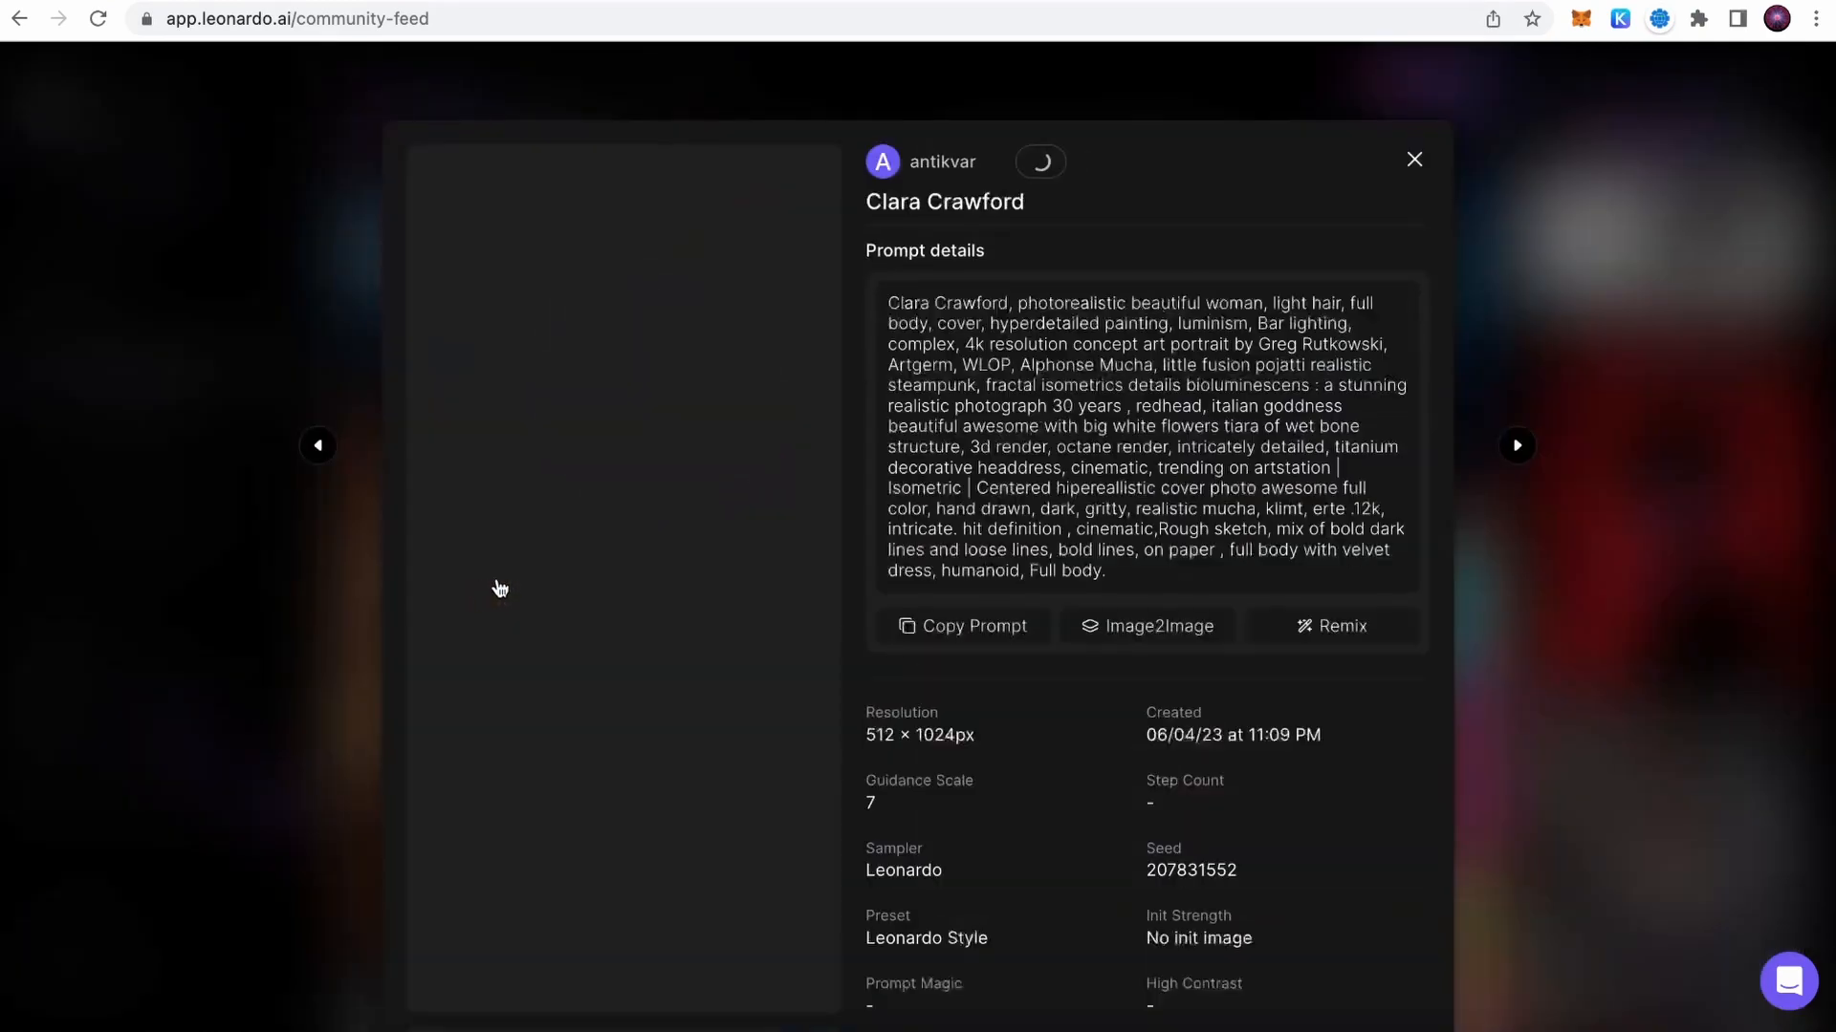
left_click_drag(889, 302, 1155, 583)
key("ctrl+c")
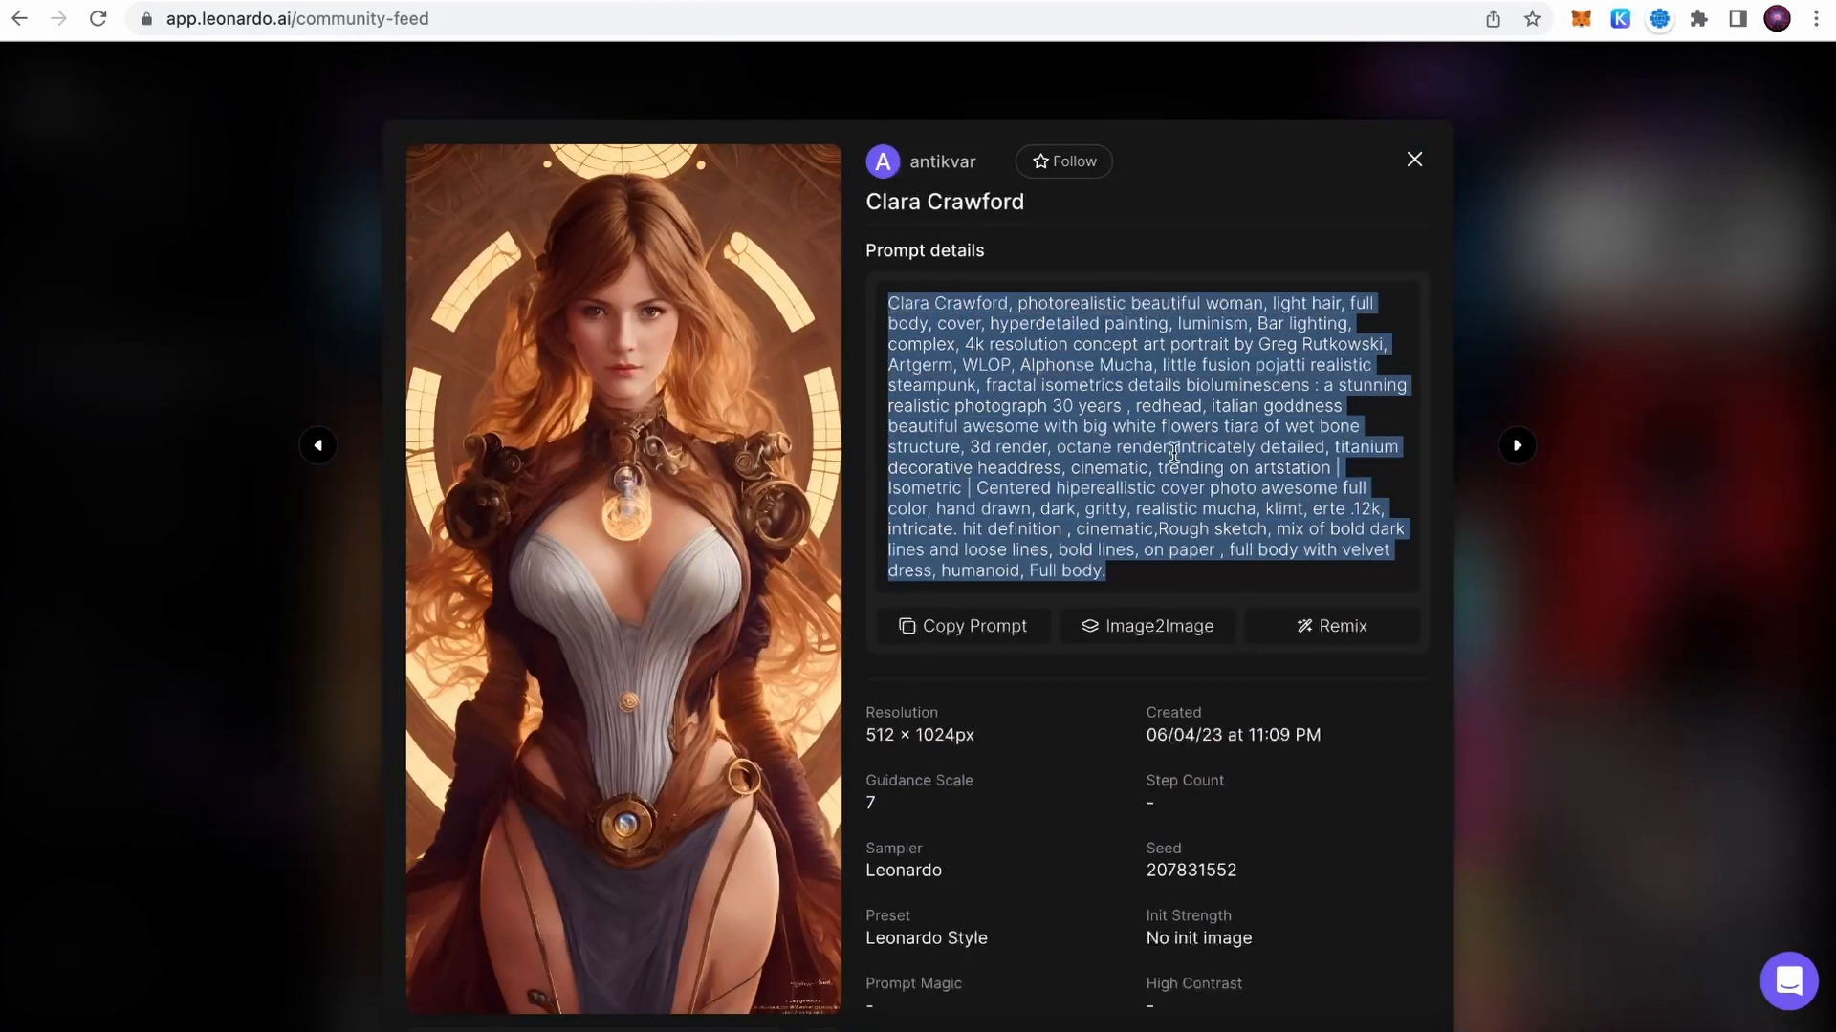
scroll(616, 640, "down", 3)
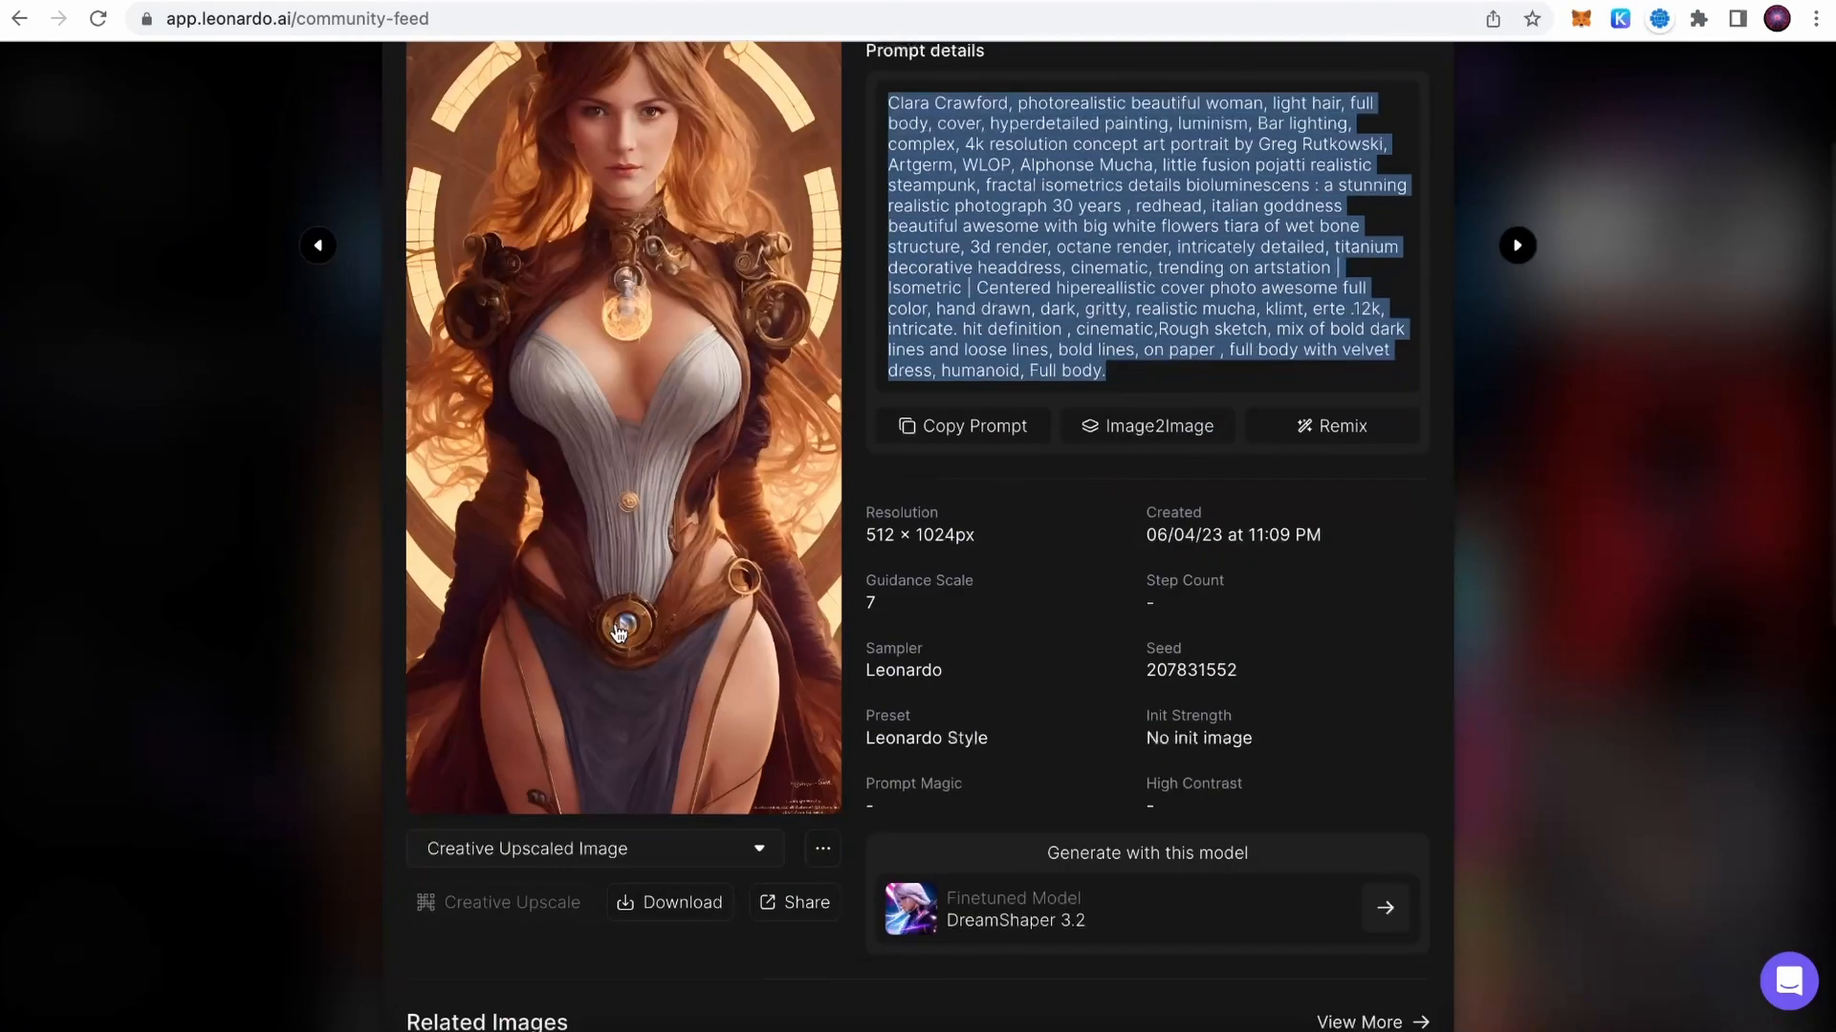
scroll(620, 634, "up", 3)
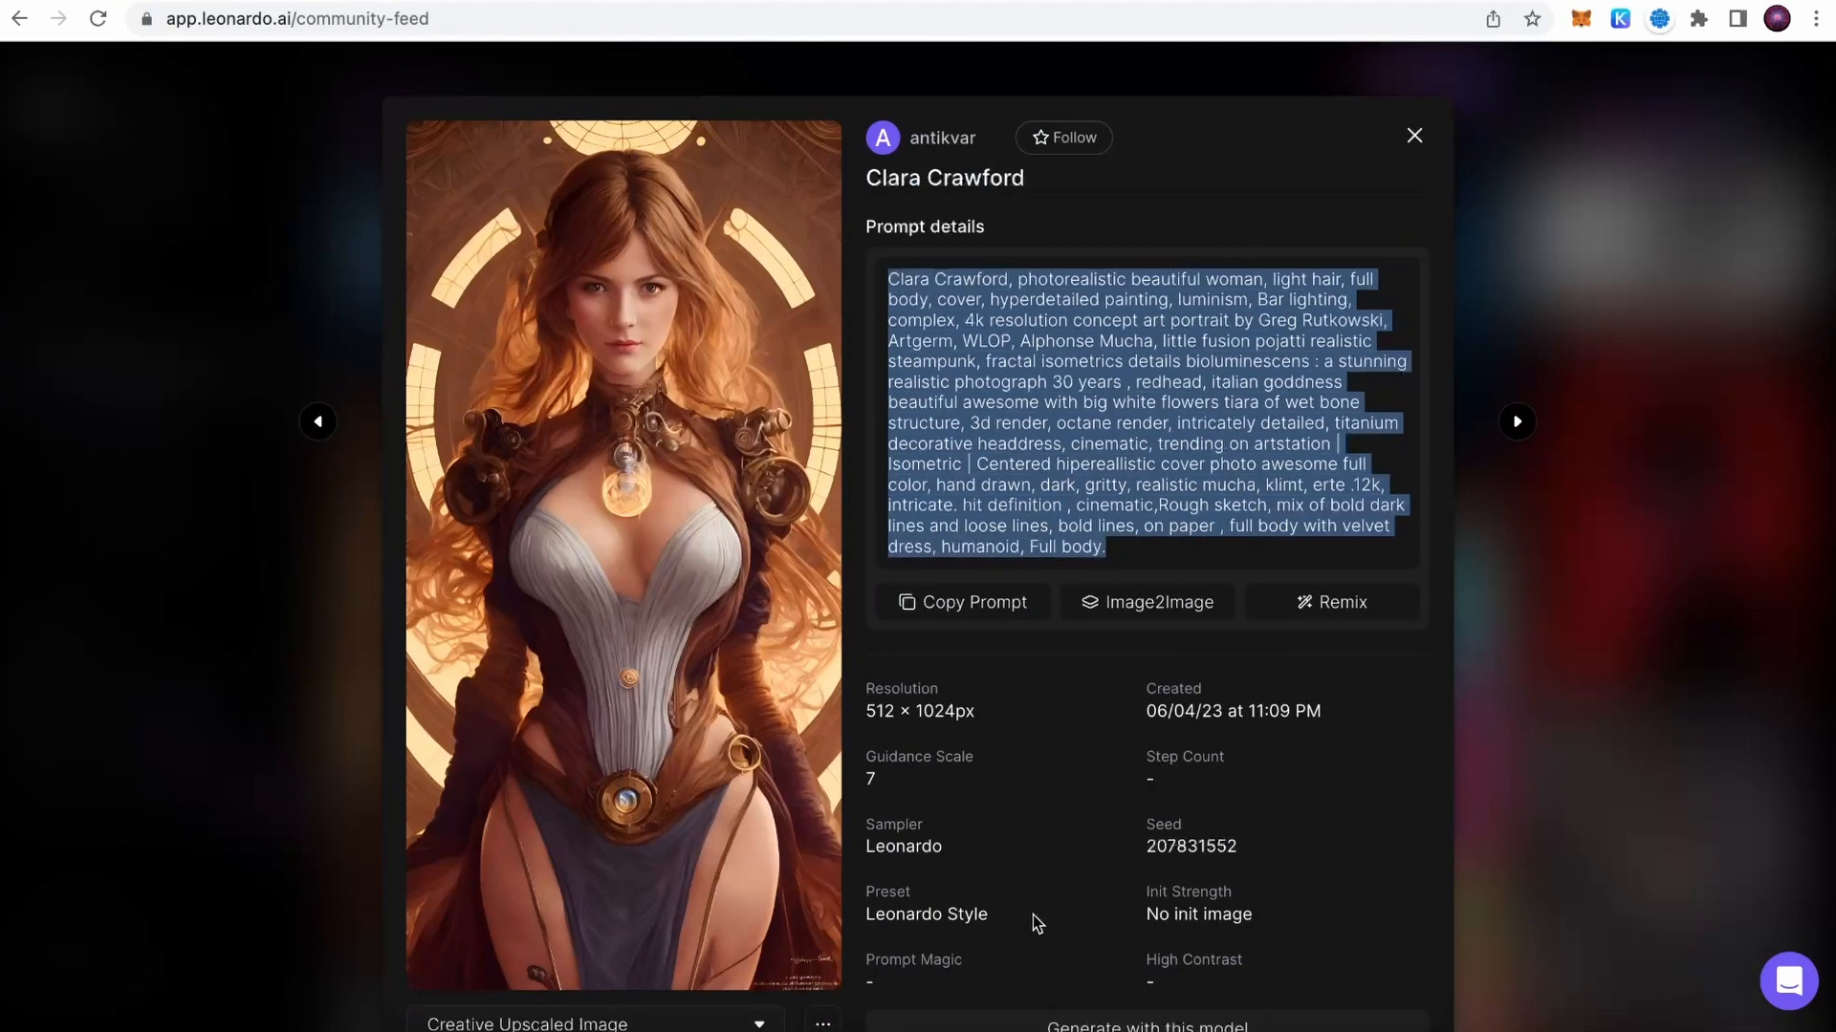
left_click(1414, 136)
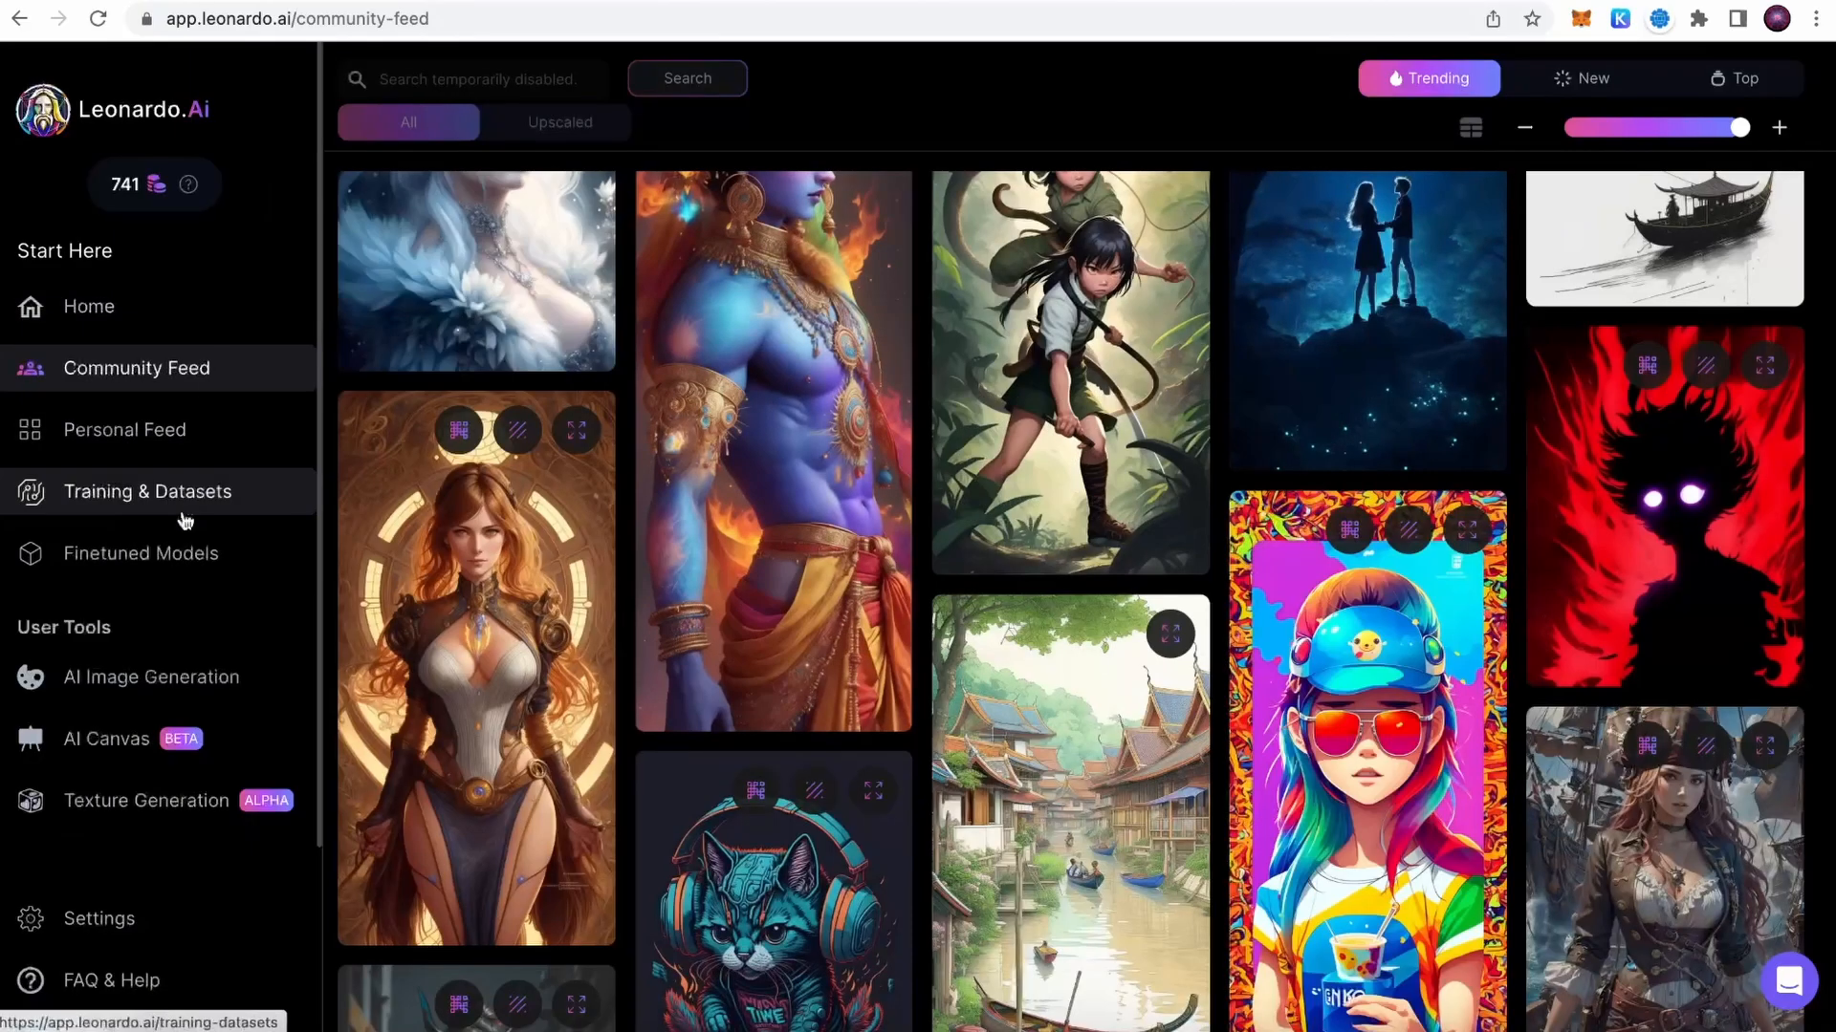
- Return to AI Image Generation and select the platform's Leonardo Diffusion model as the finetuned model
left_click(162, 686)
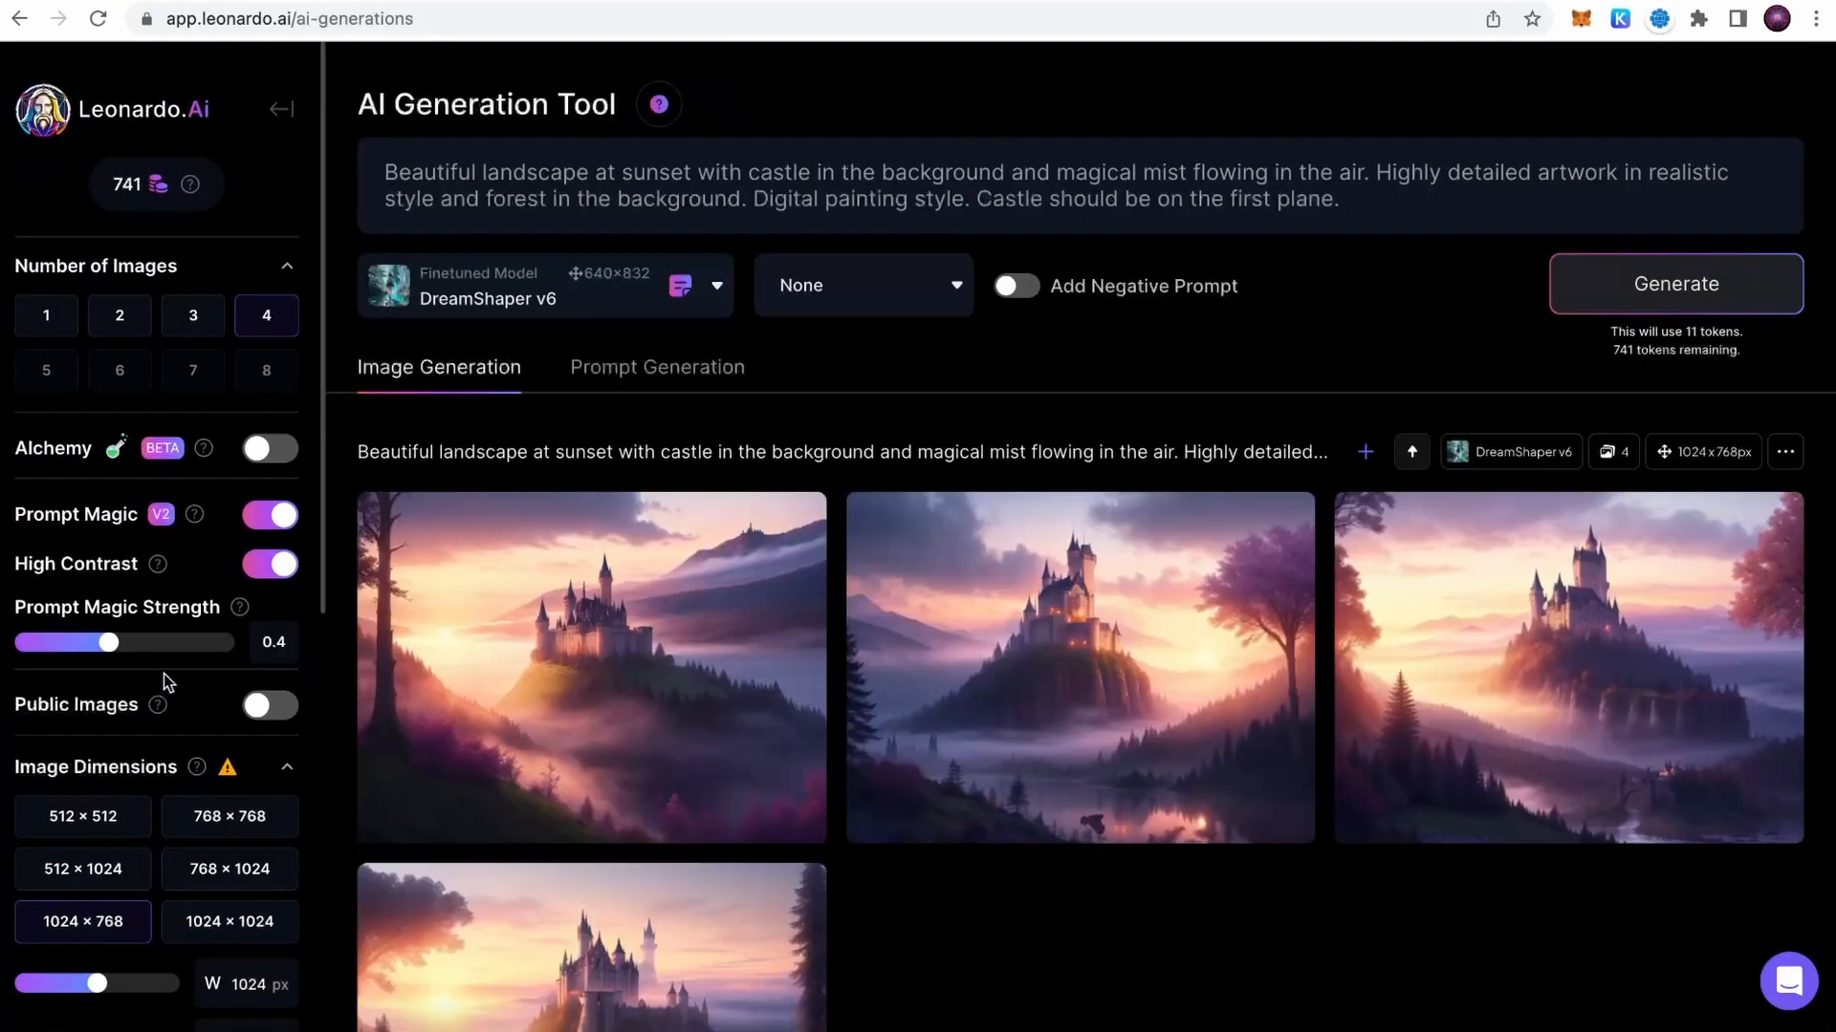
left_click(516, 301)
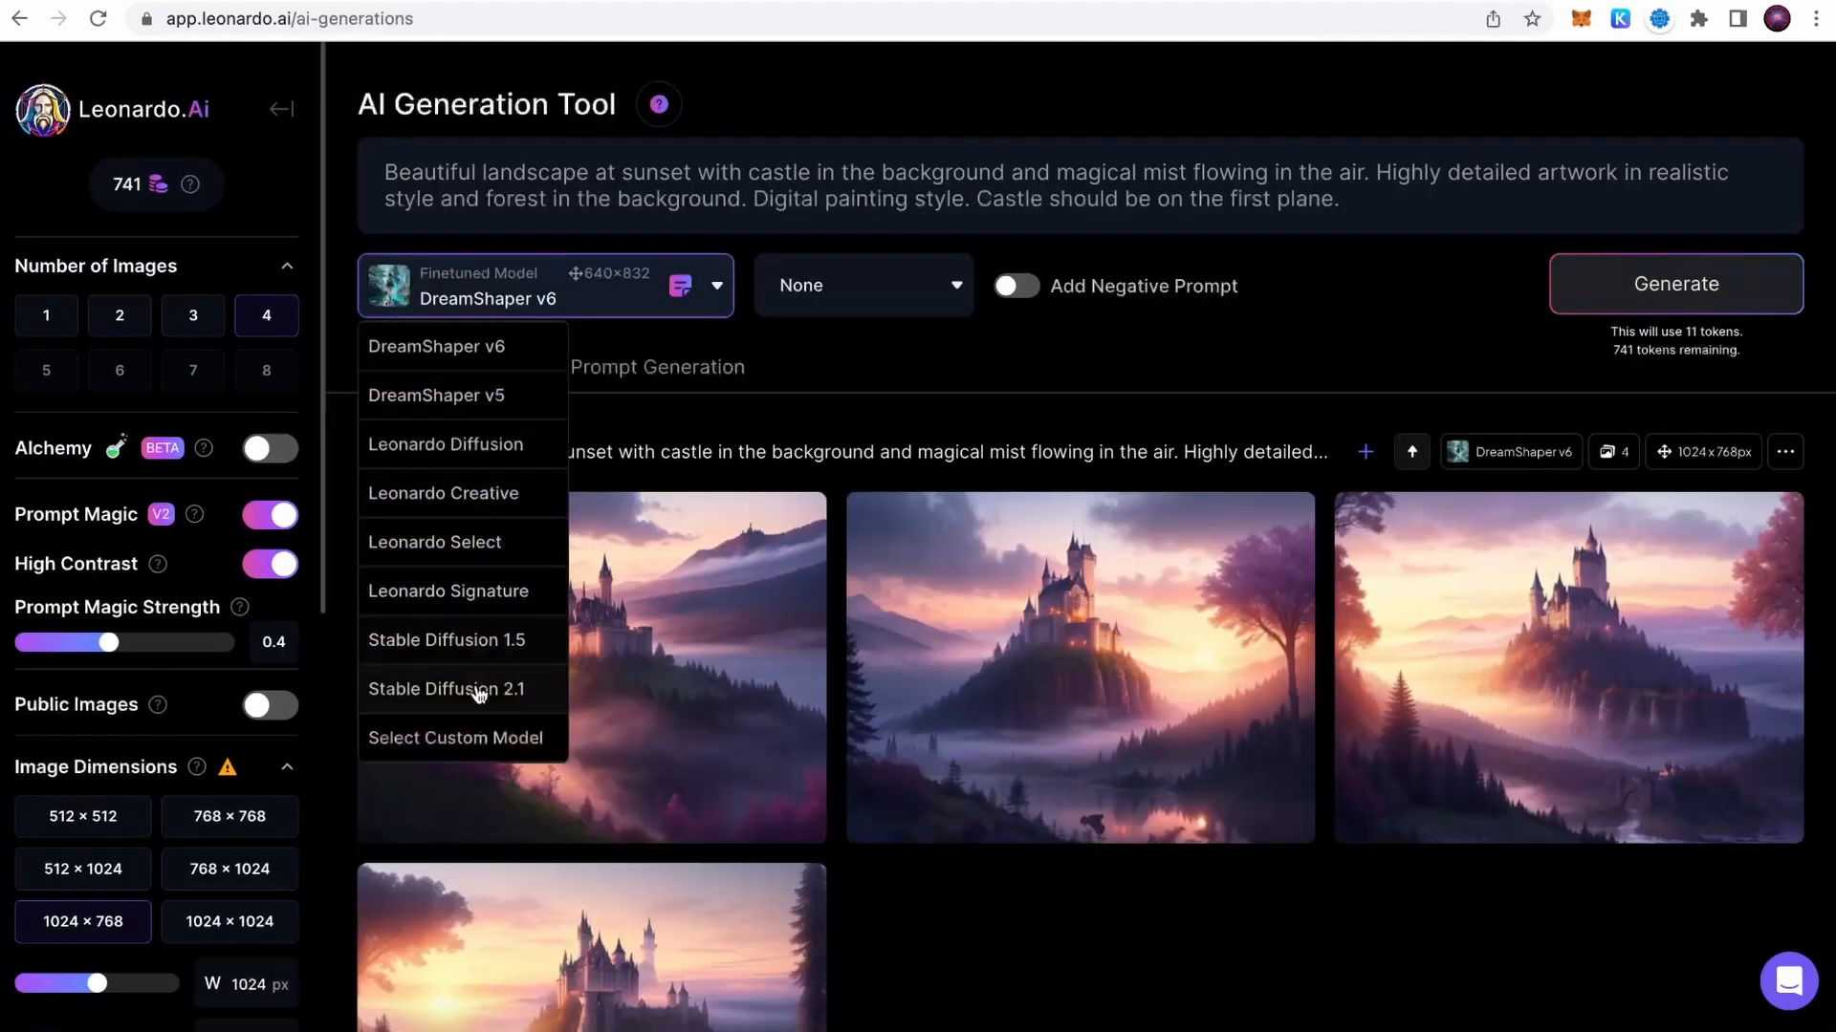
left_click(478, 741)
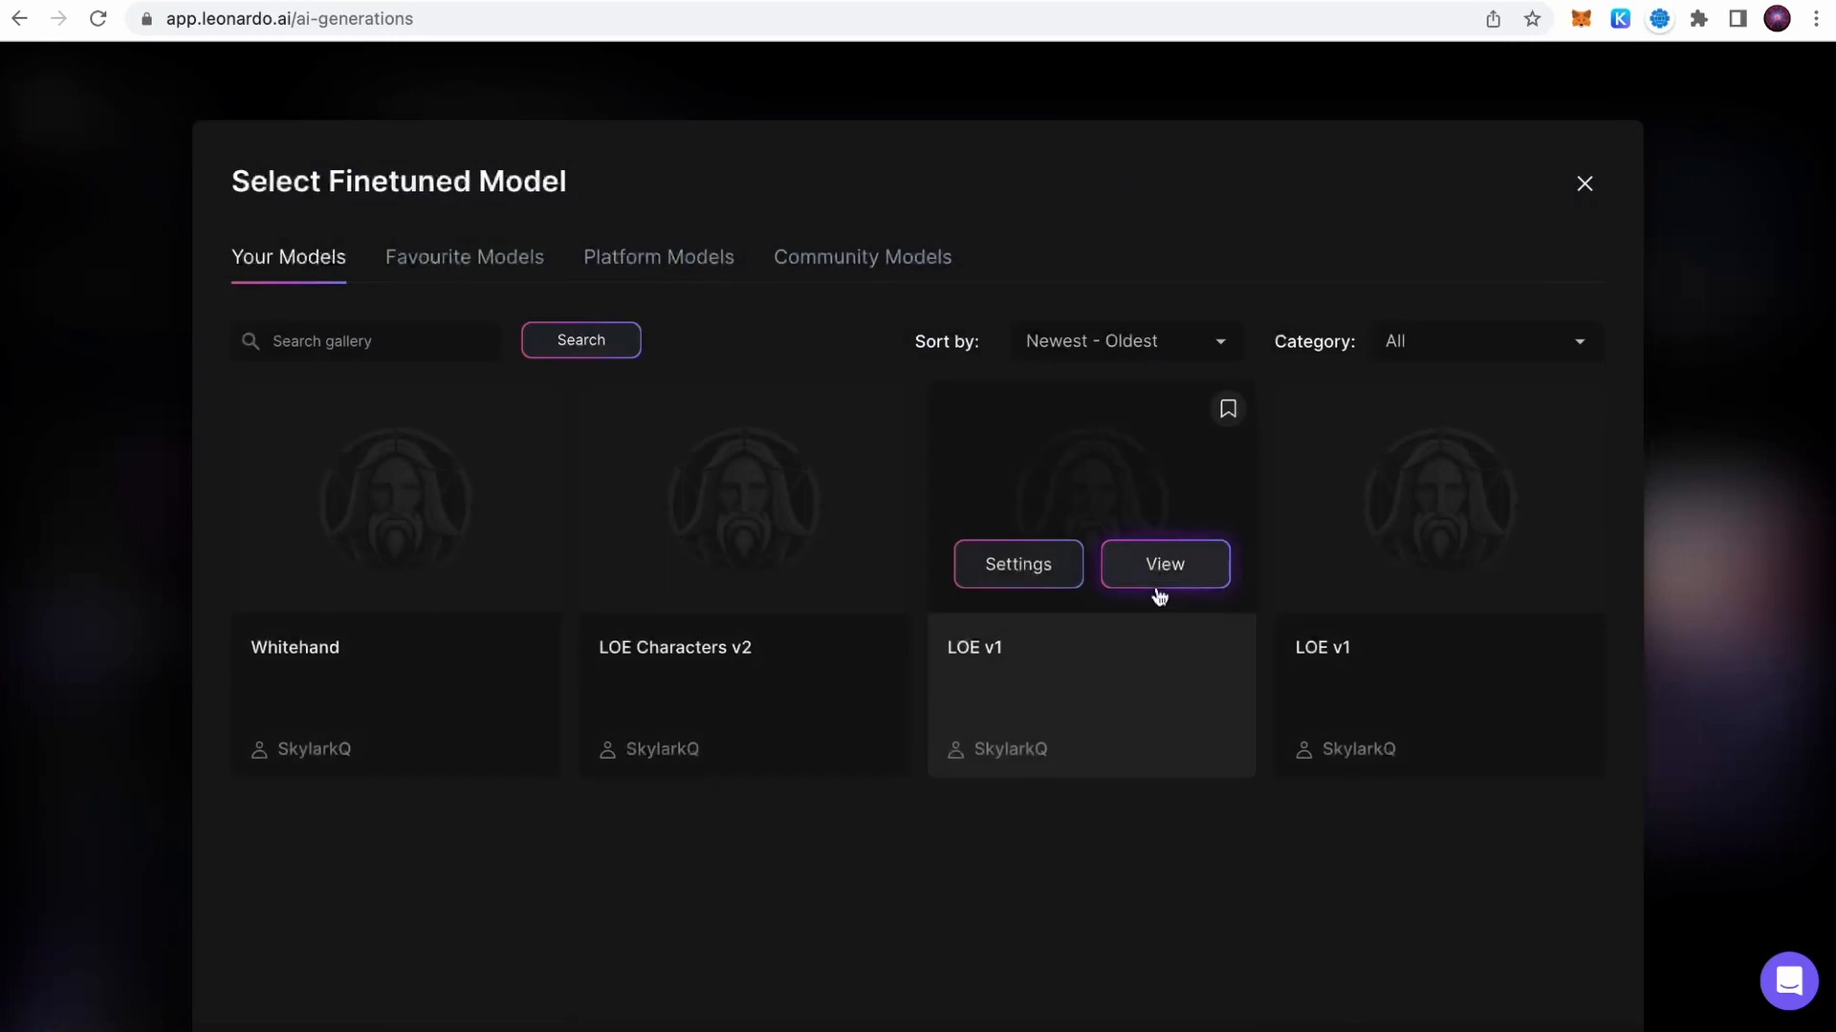
left_click(659, 256)
left_click(1052, 502)
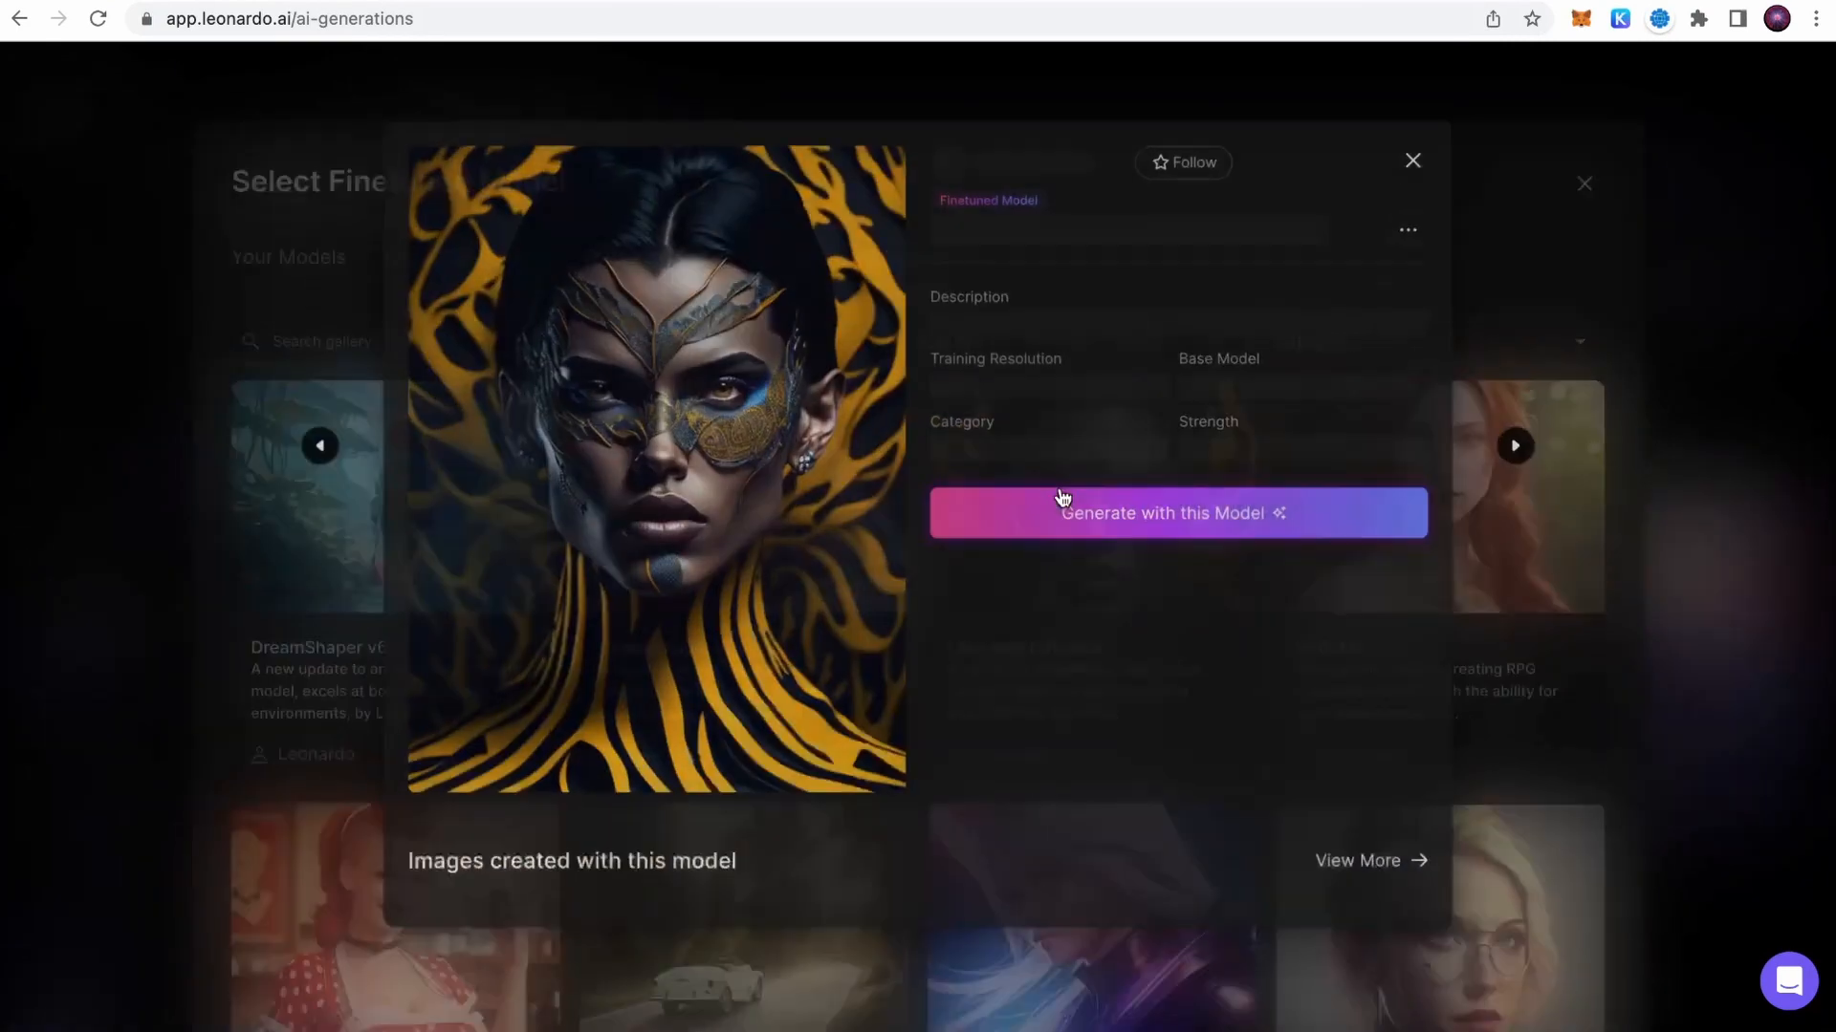
left_click(1207, 536)
- Replace the whole landscape prompt with the copied community portrait prompt and generate the images
left_click(737, 192)
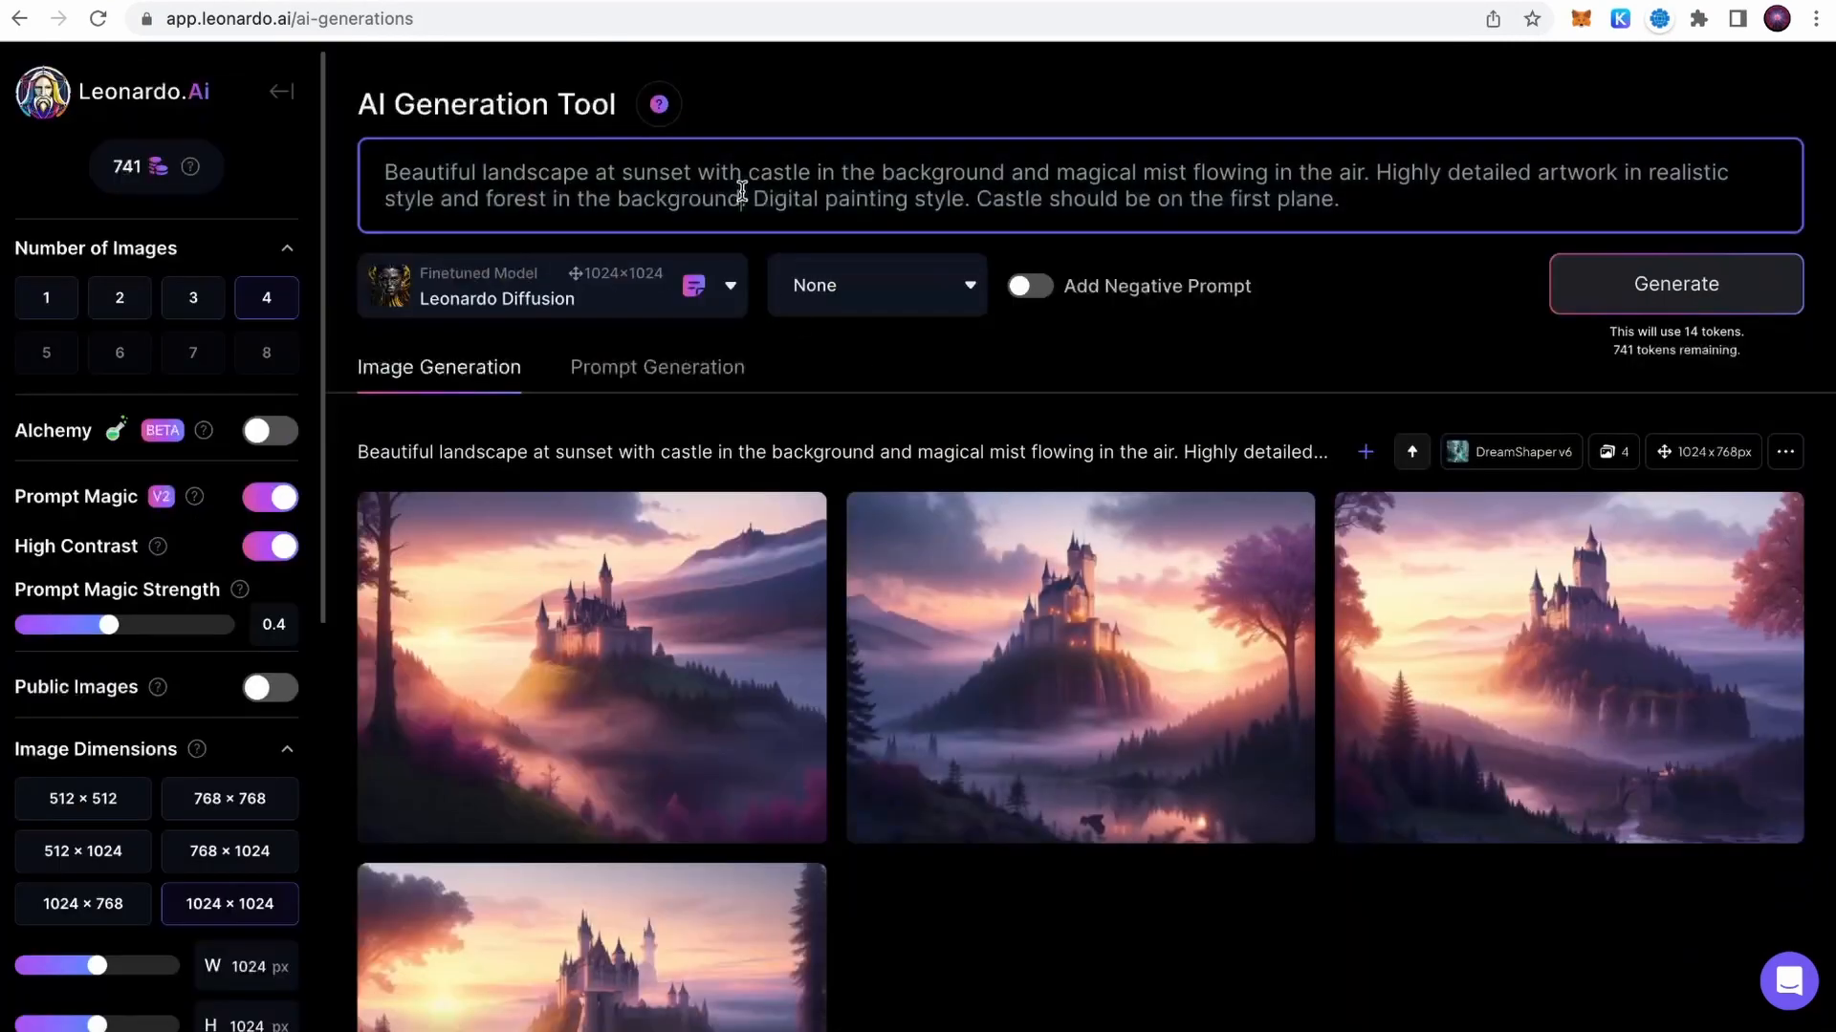
key("ctrl+a")
key("ctrl+v")
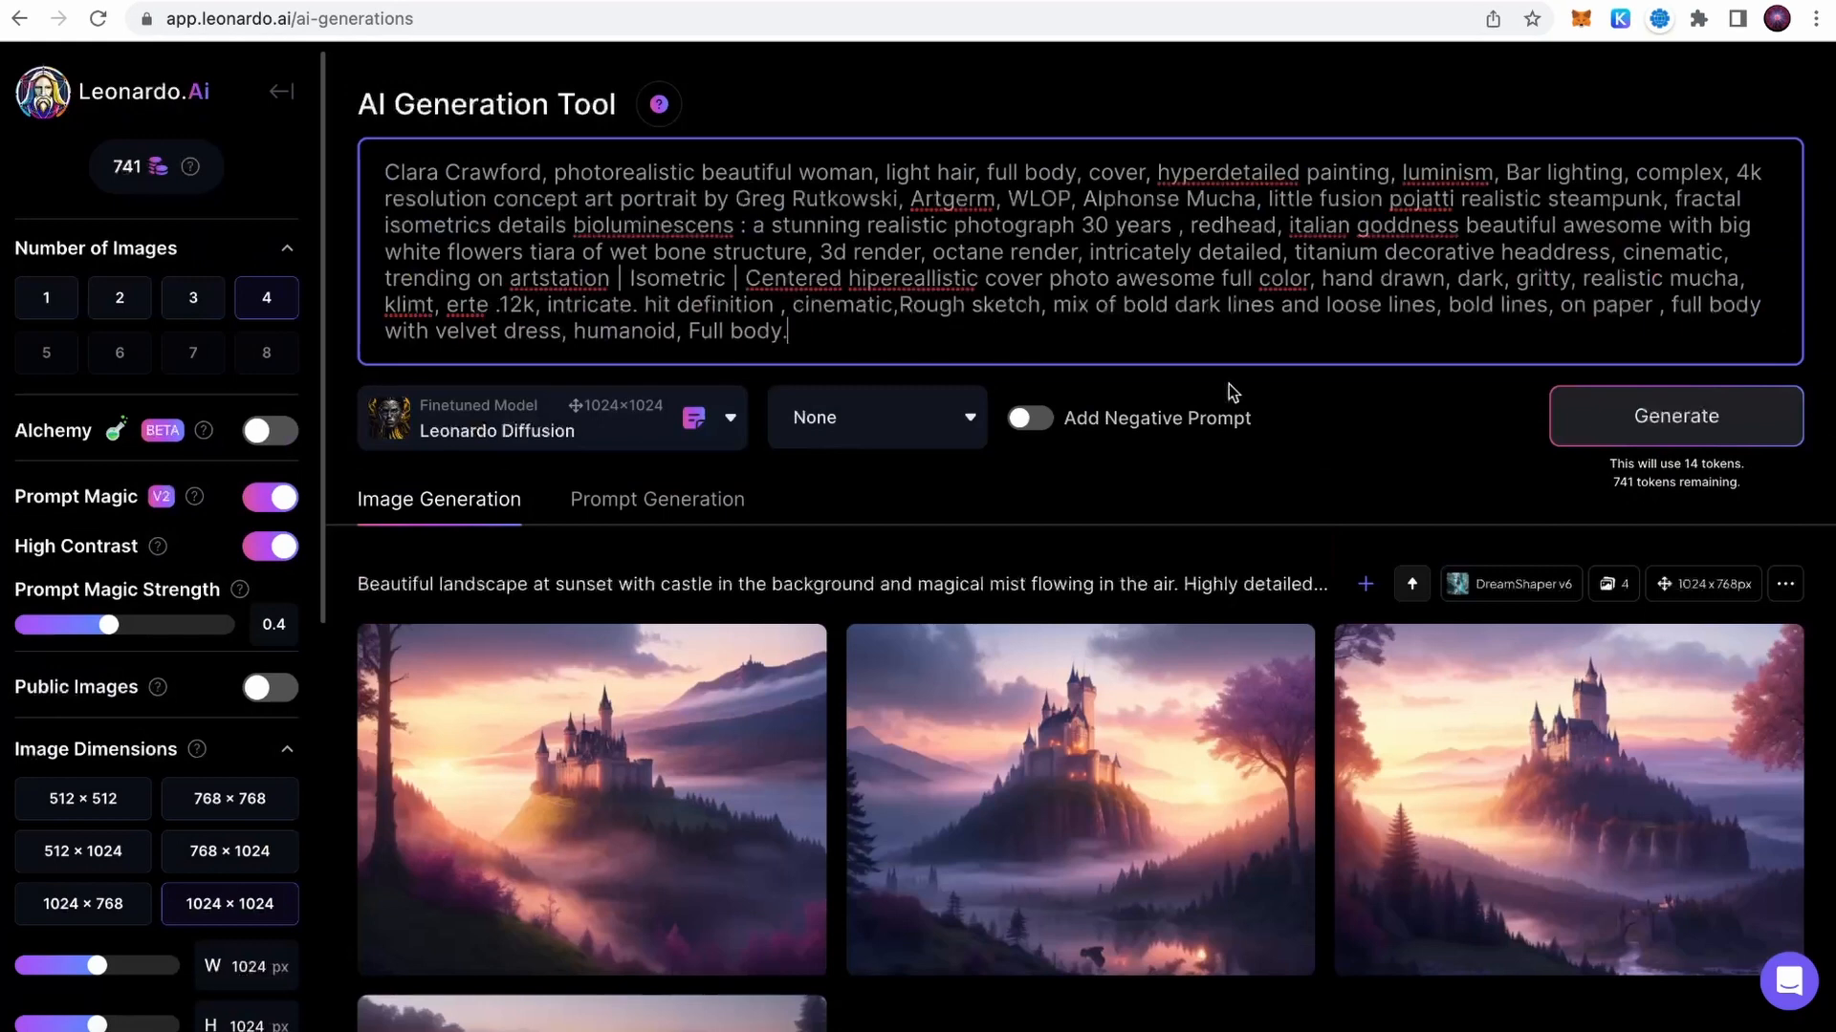
left_click(1703, 428)
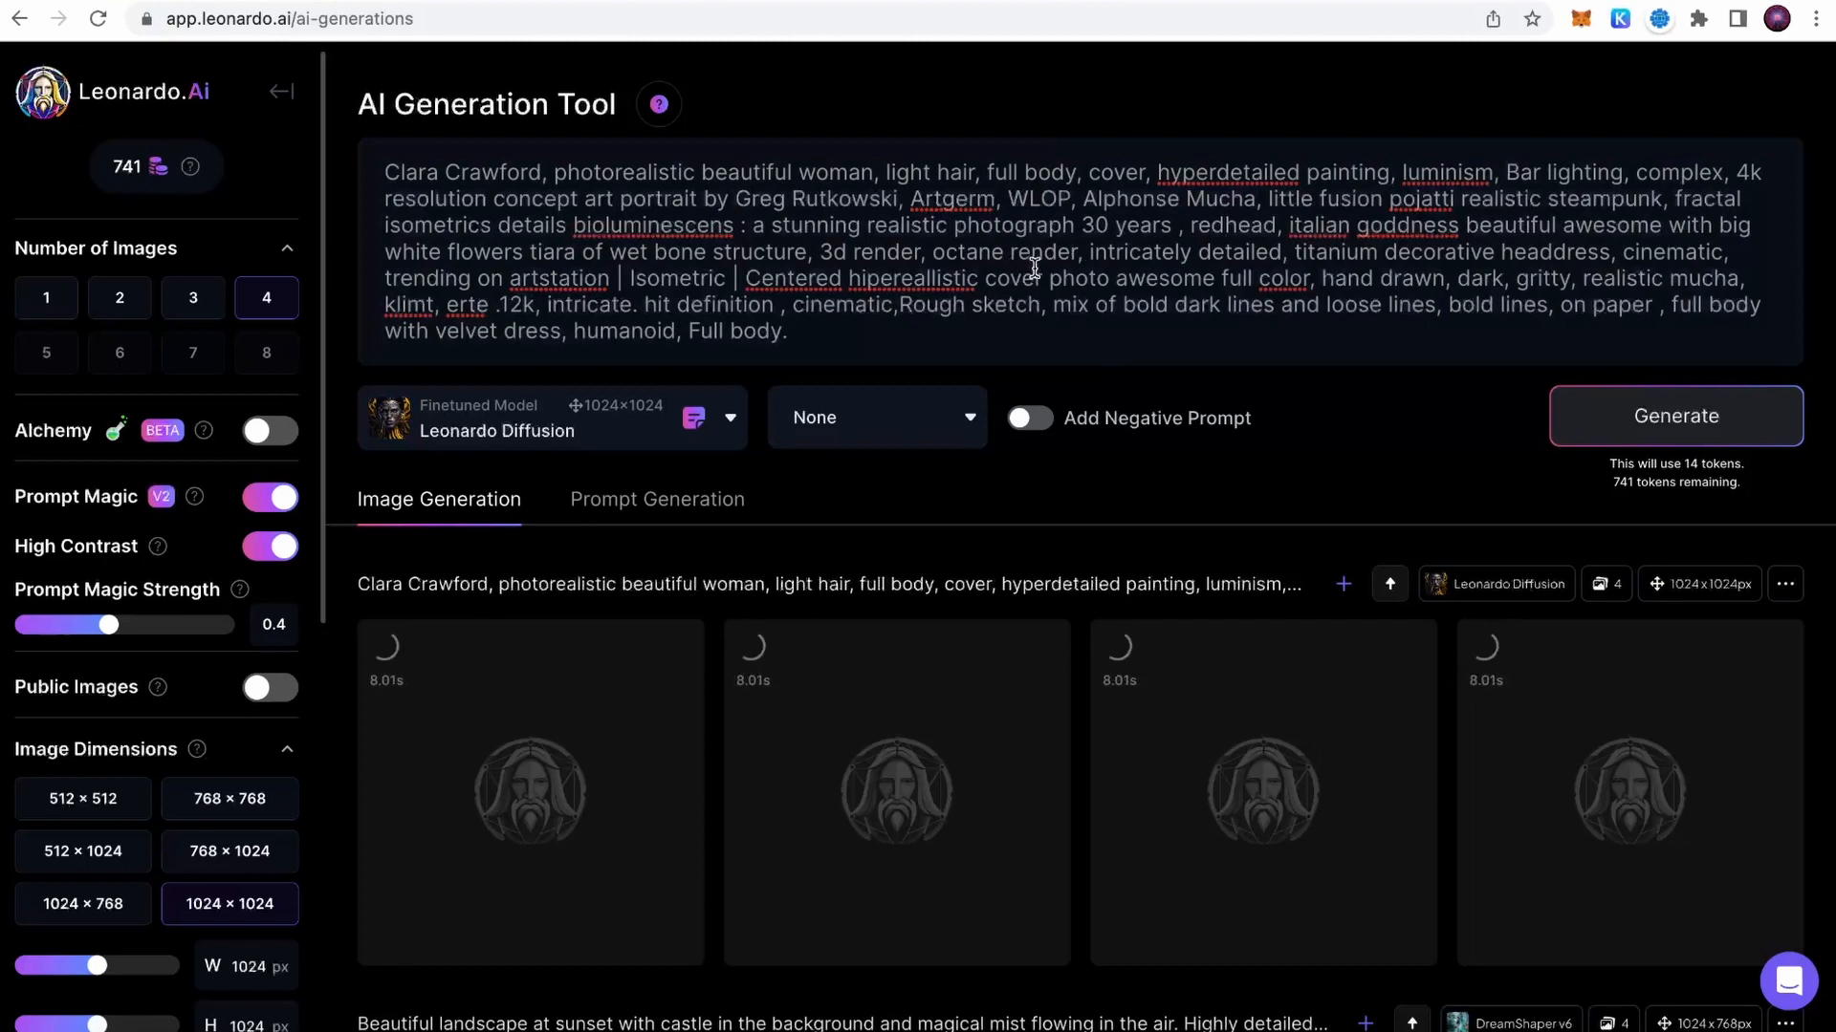
- View the third generated portrait of the woman enlarged
scroll(1034, 269, "down", 1)
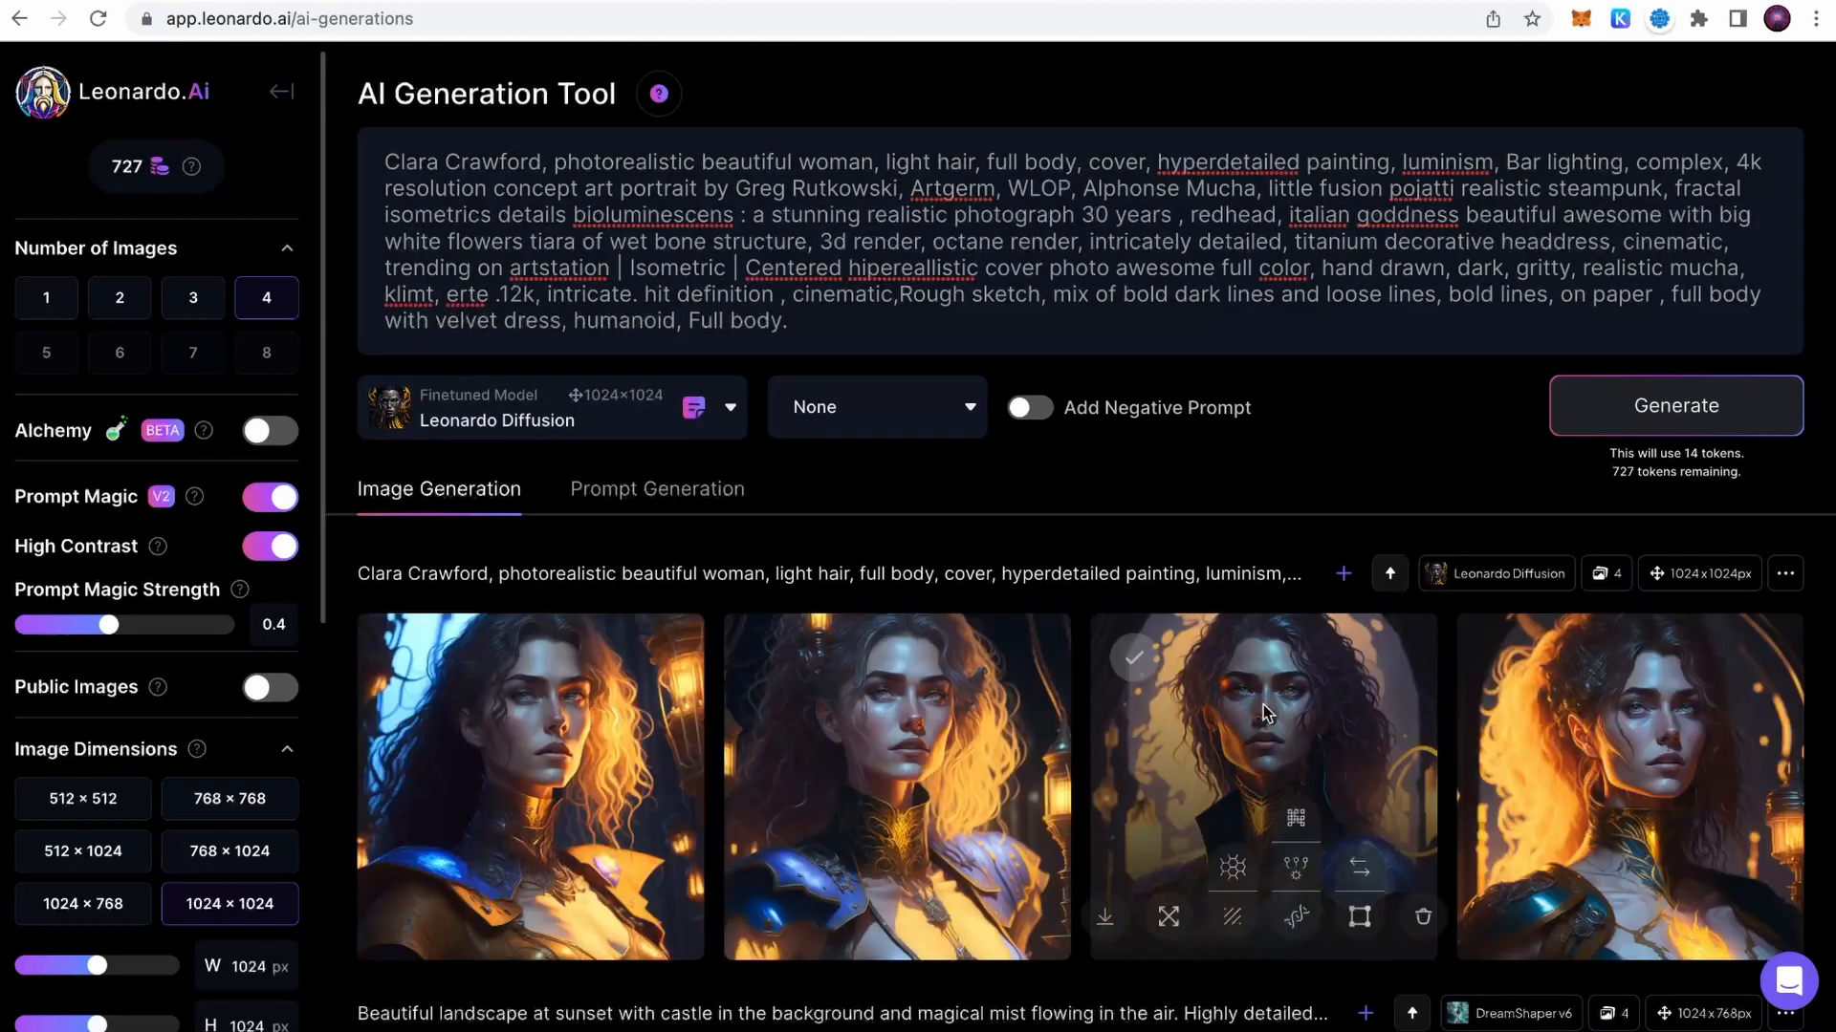
left_click(1264, 712)
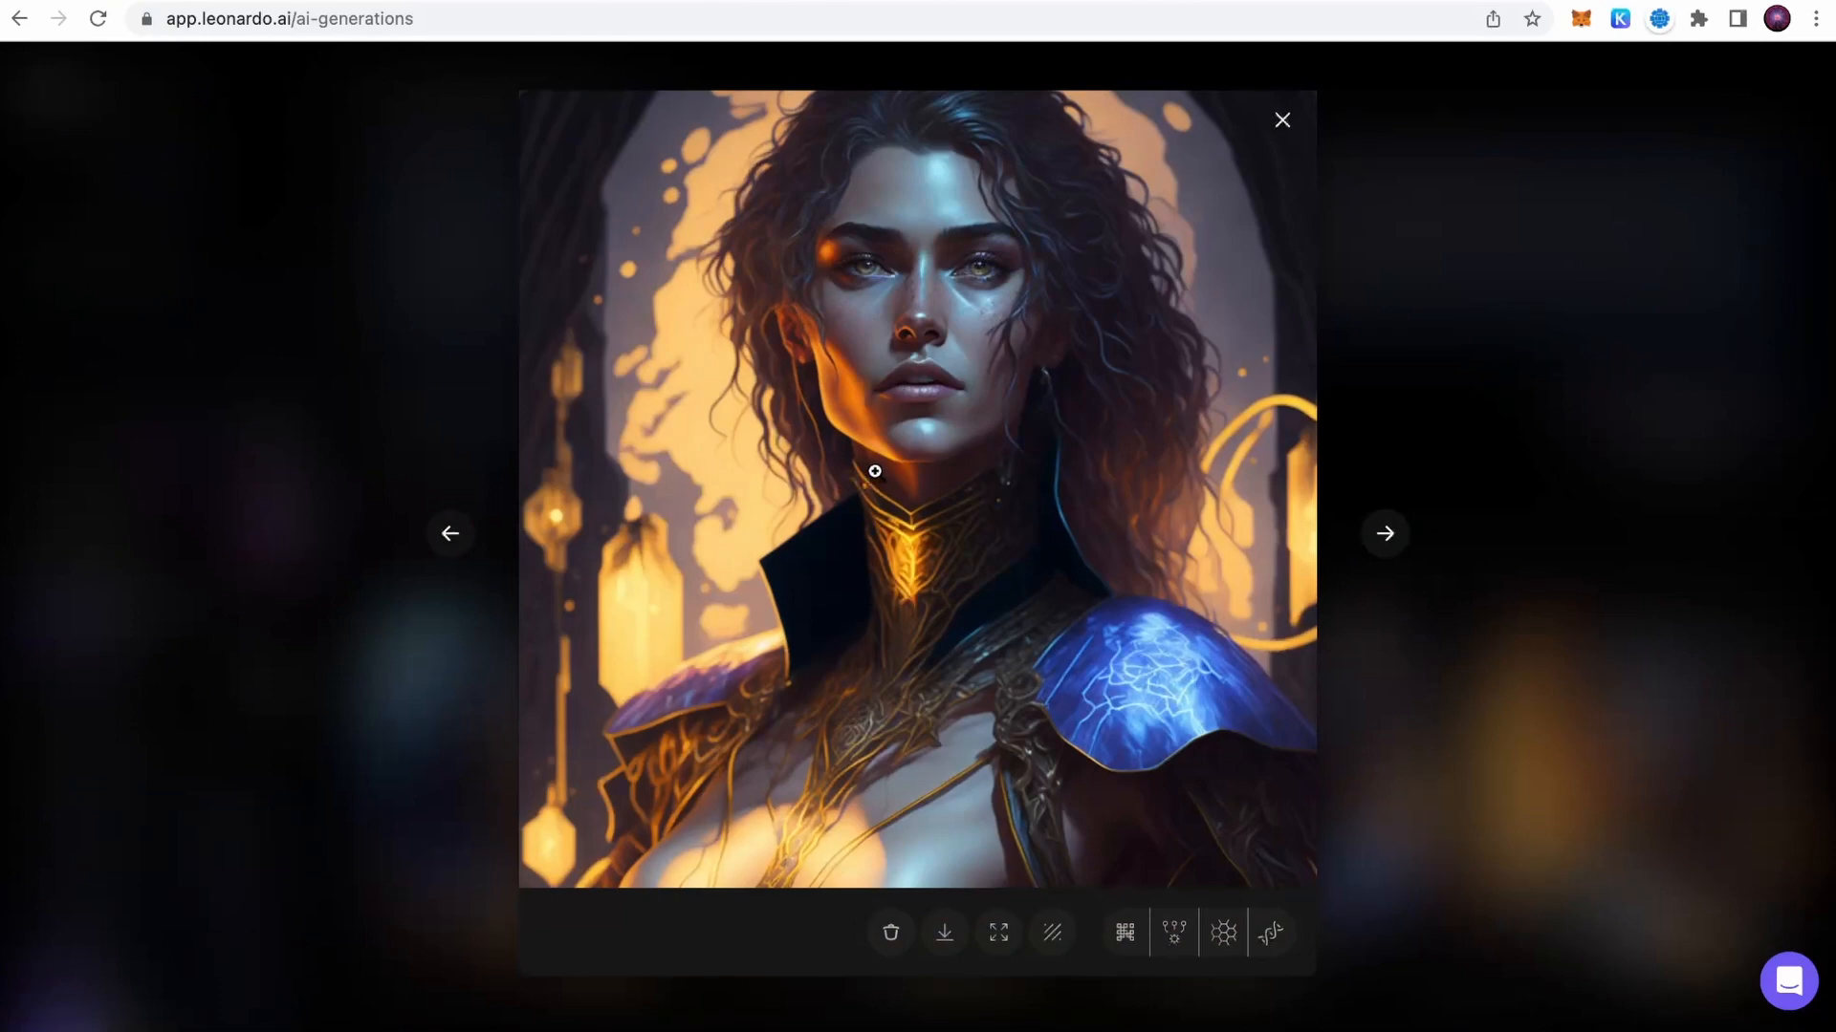
left_click(1282, 120)
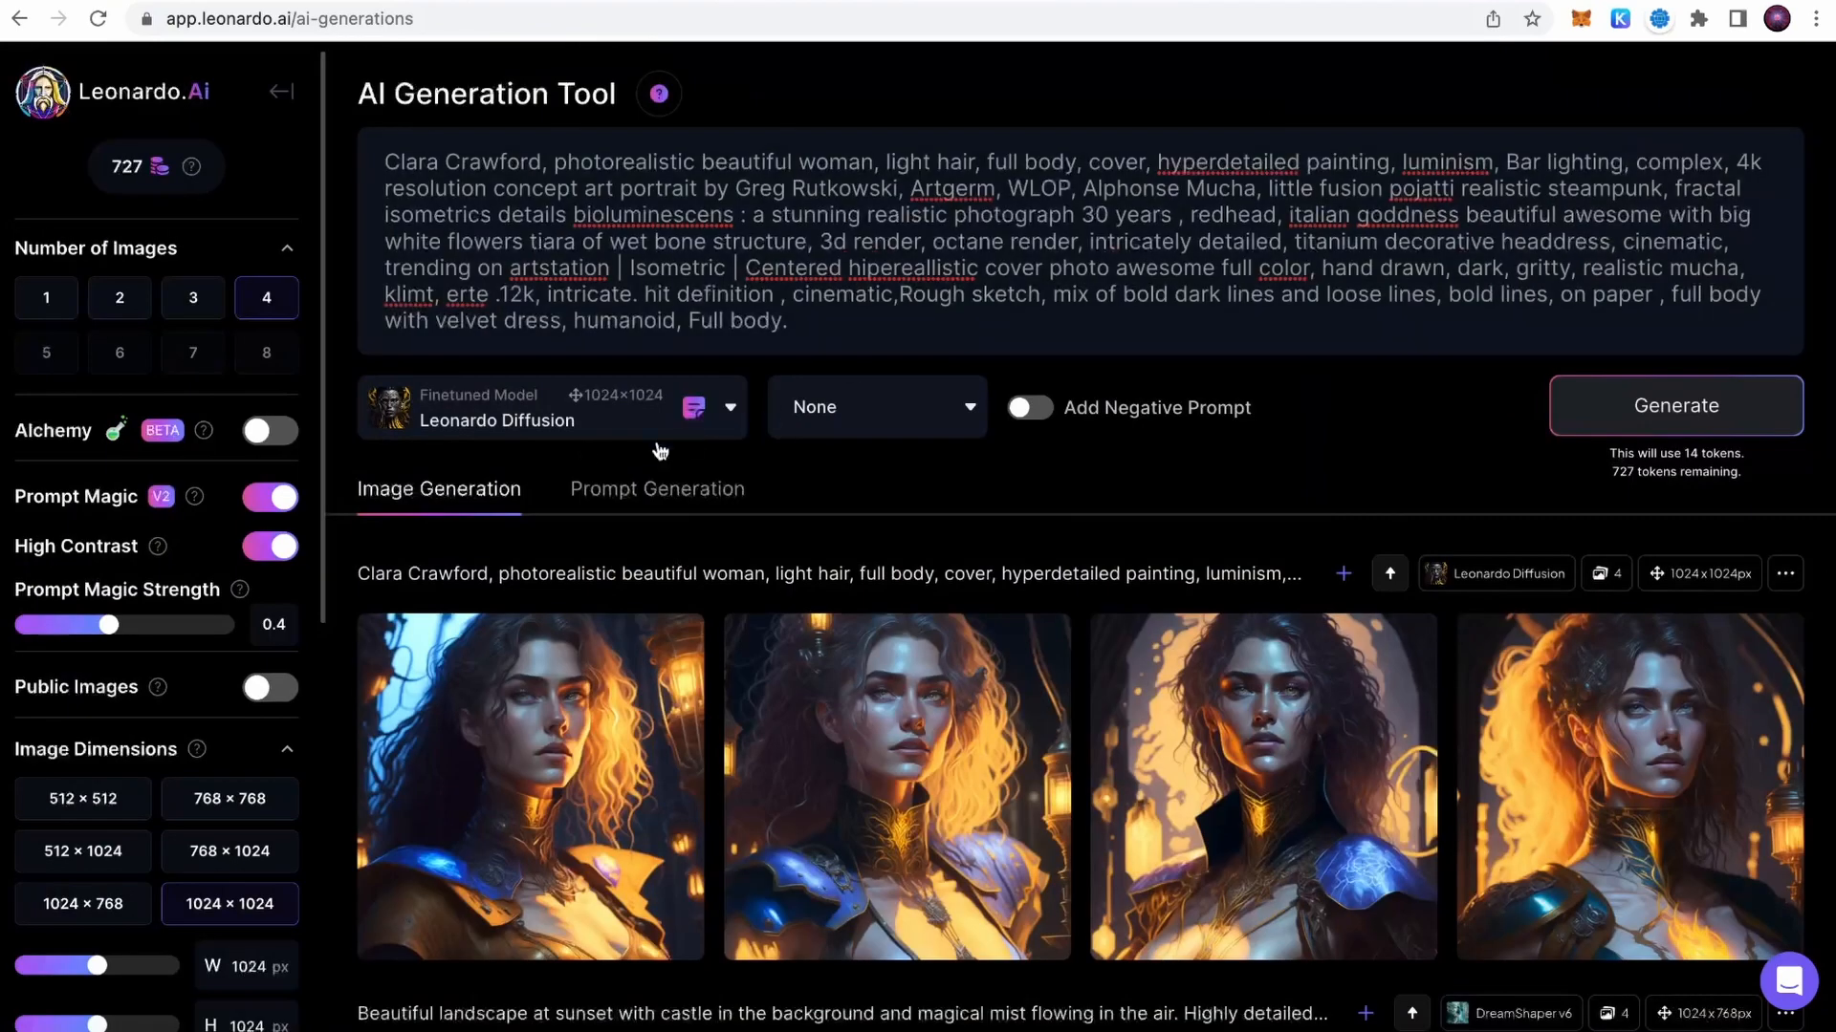
- Look through the available finetuned models and view the second and third portraits enlarged
left_click(517, 421)
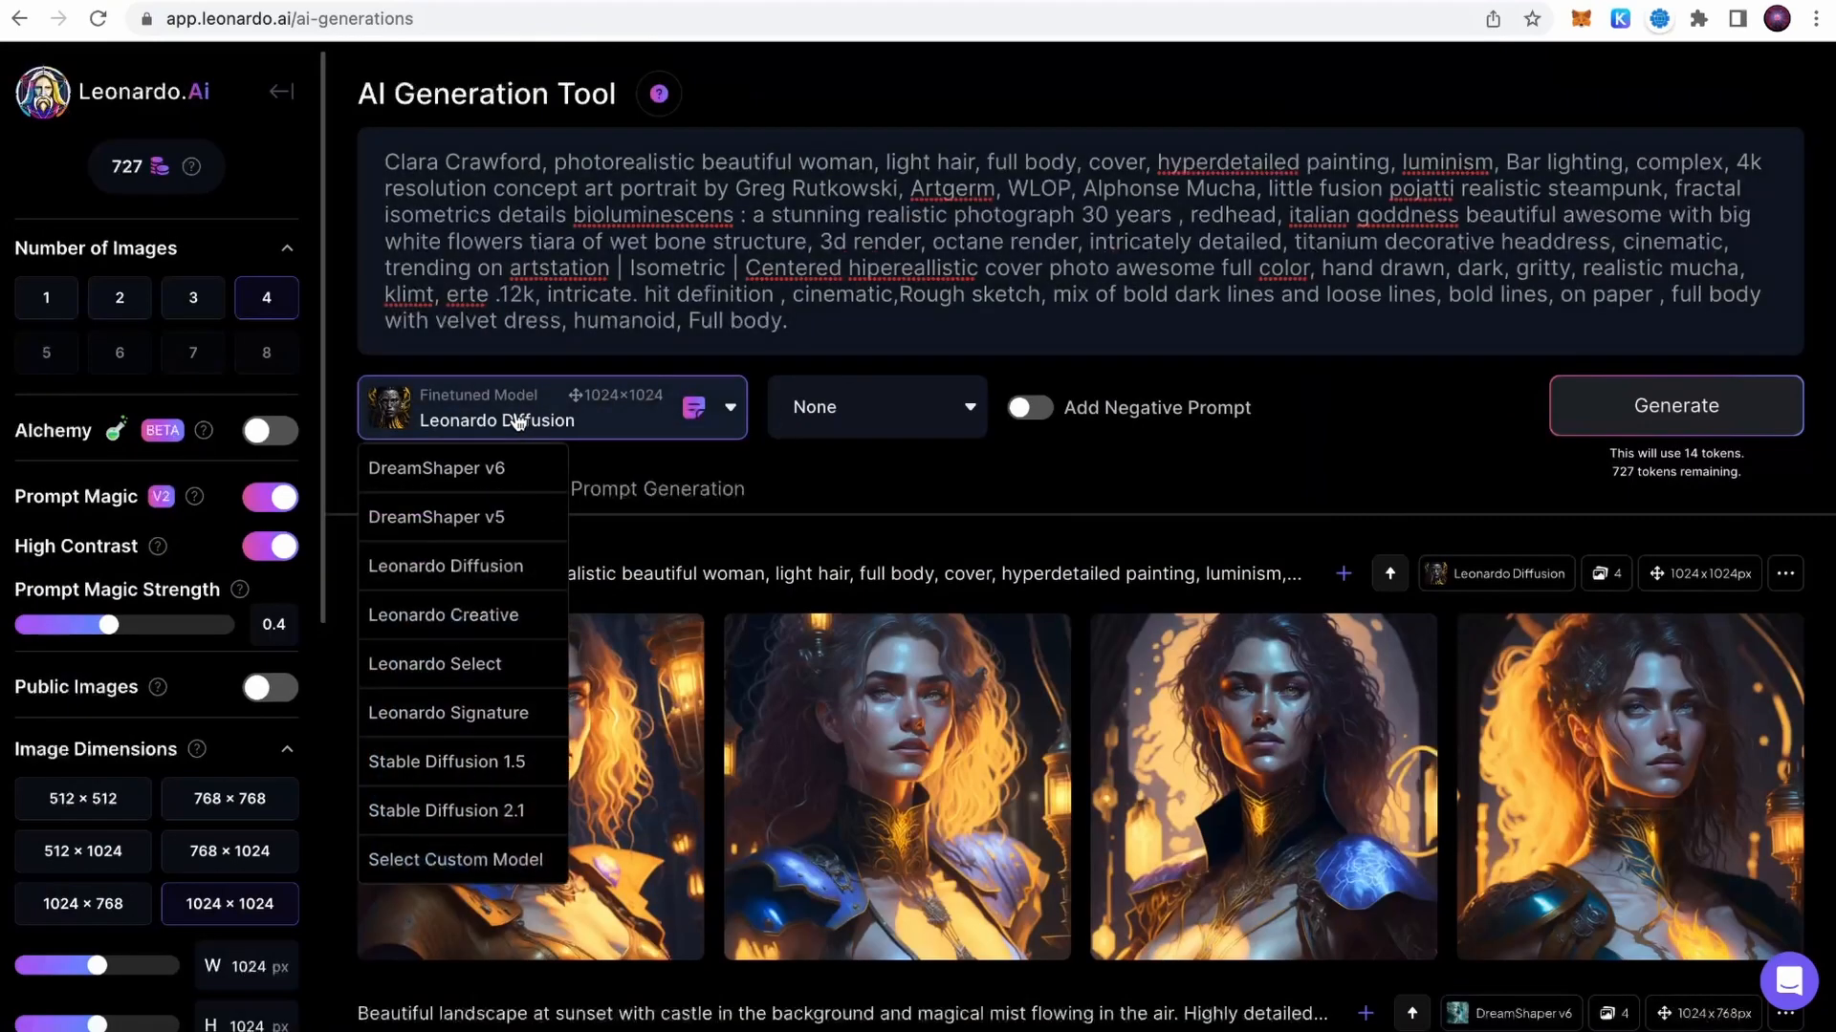
left_click(968, 541)
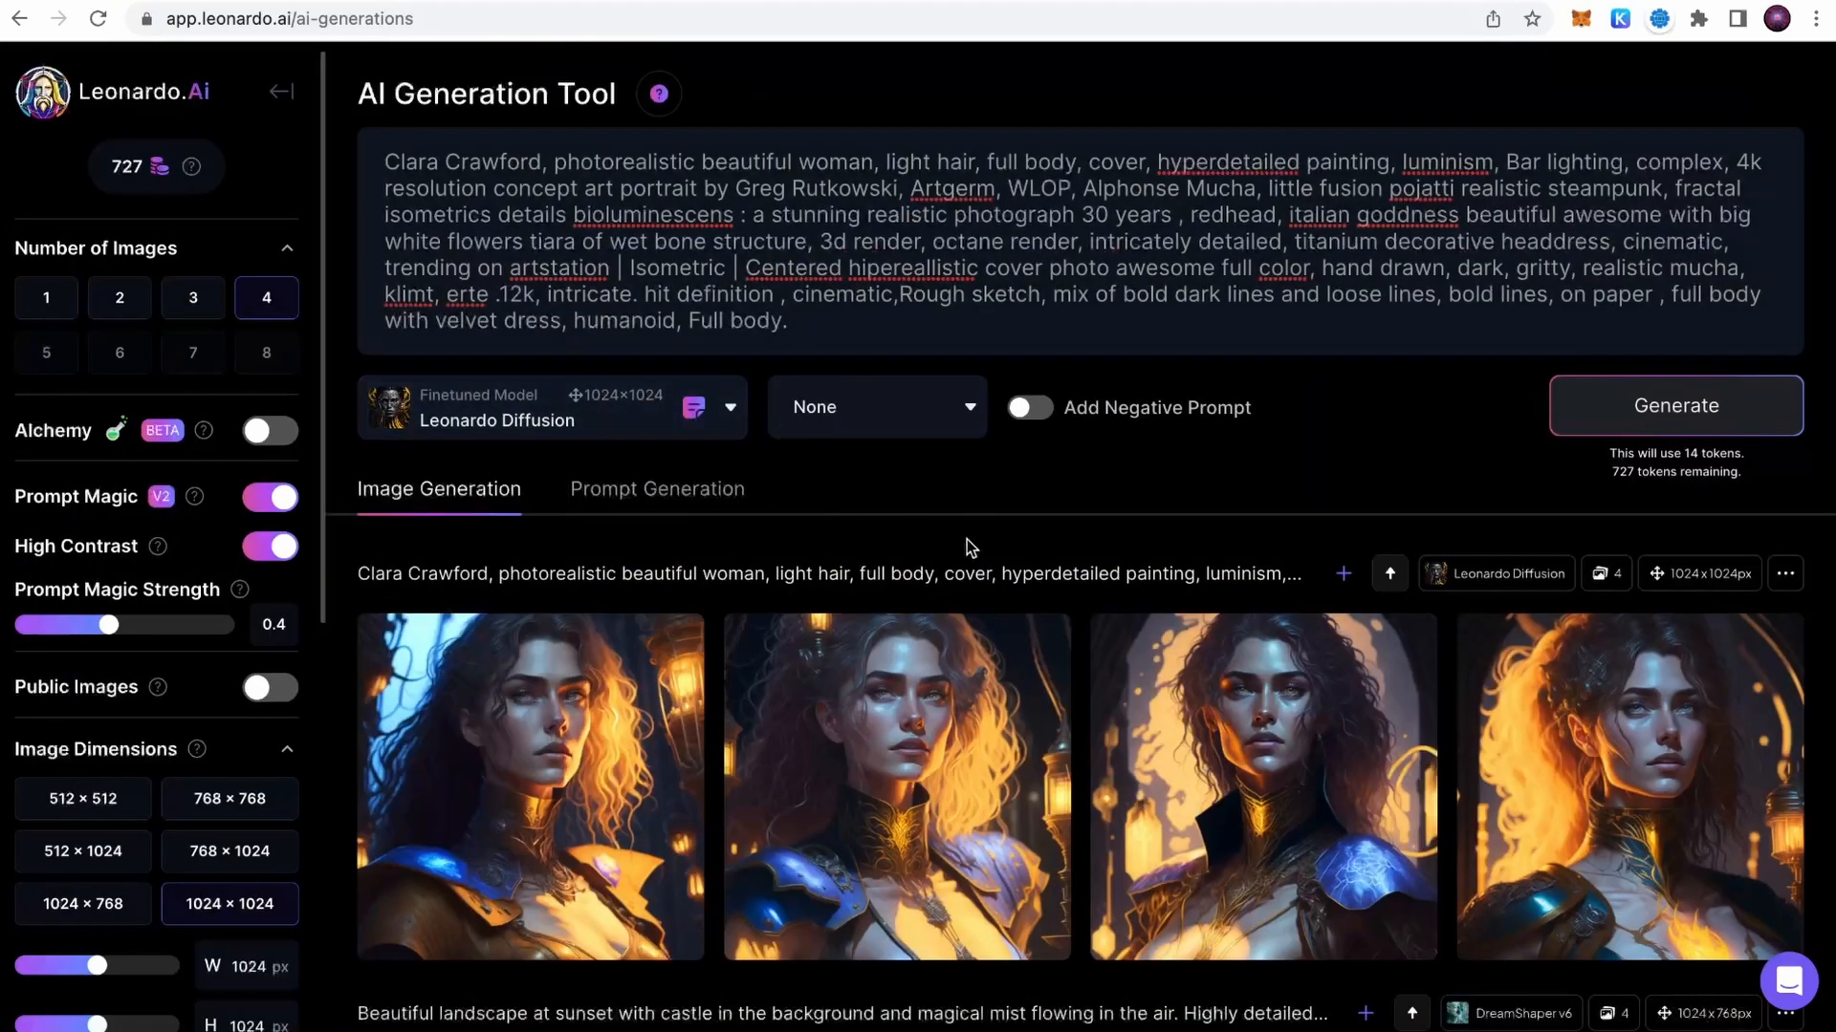
left_click(915, 744)
left_click(1384, 533)
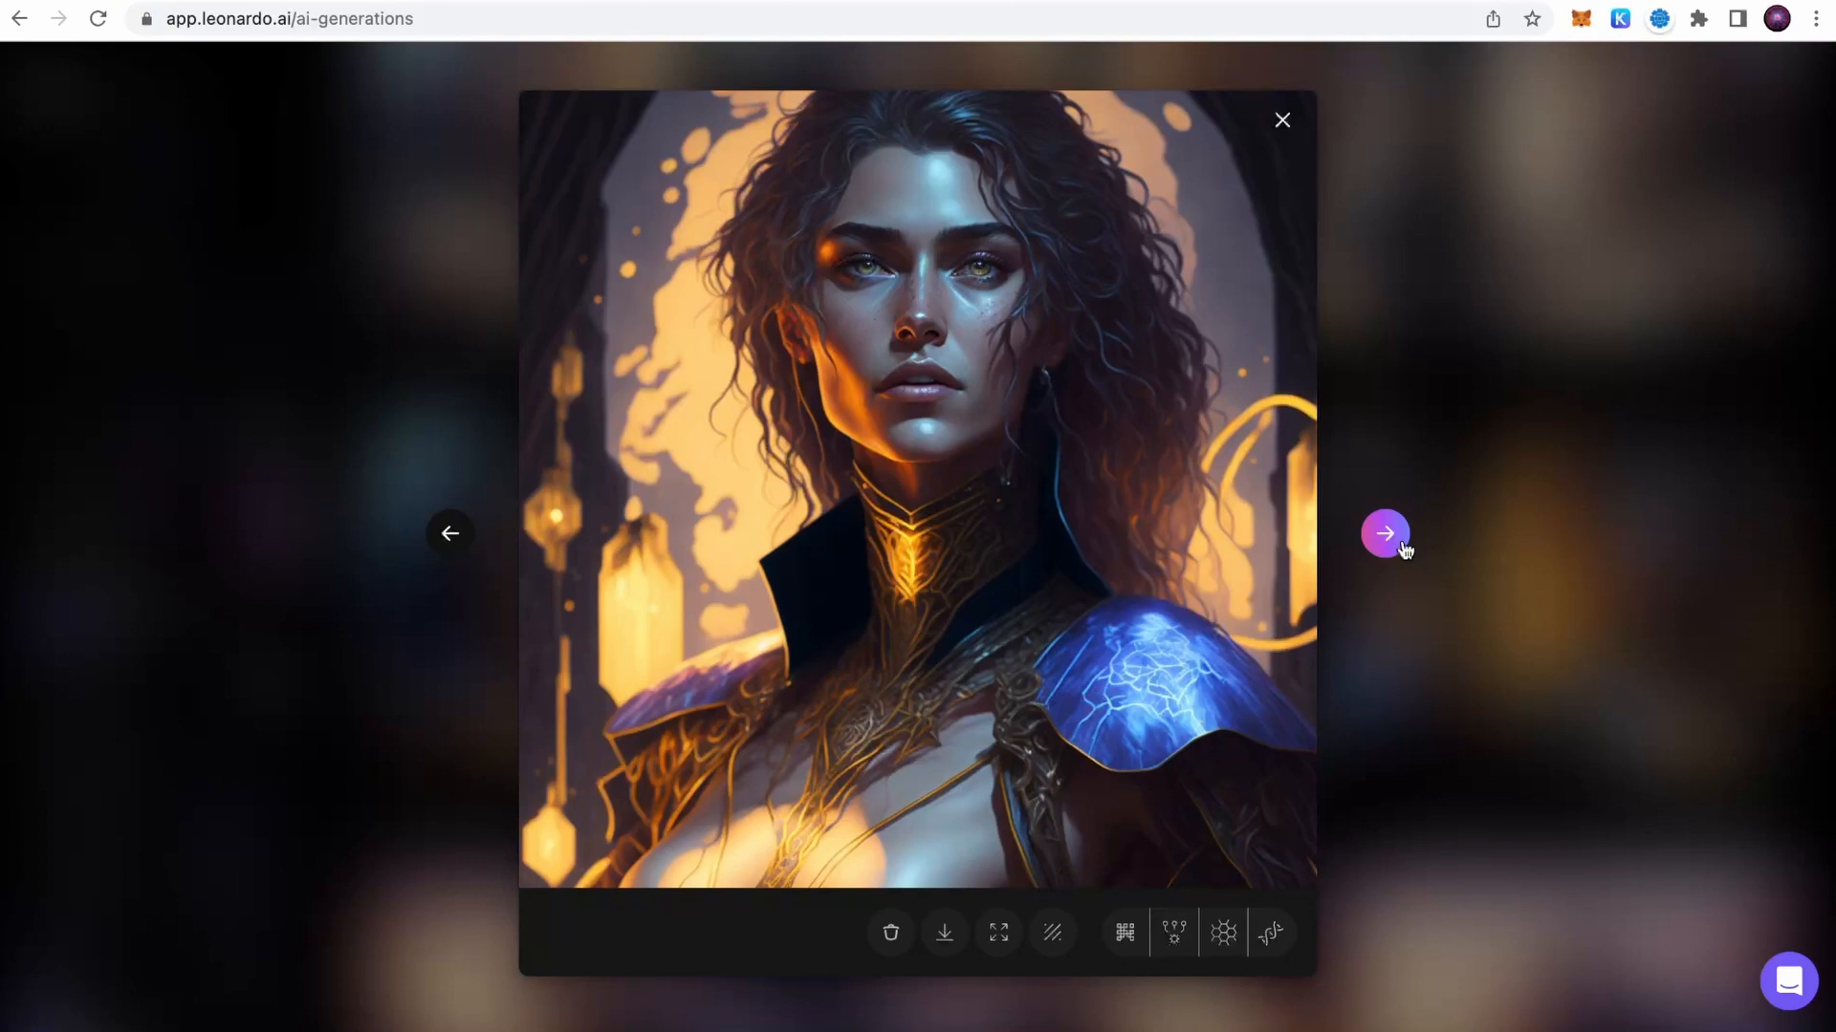